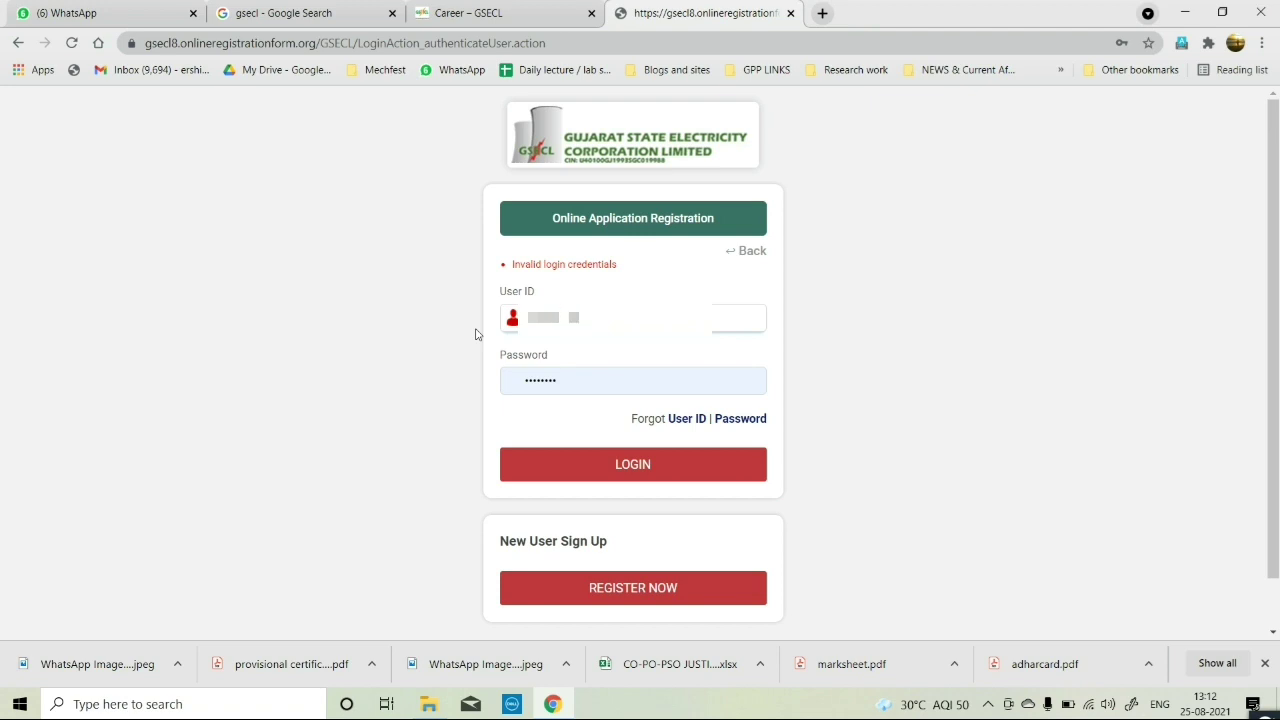
Submit the registered user ID and password to sign in to the candidate account.
{"action": "left_click", "coordinate": [703, 466]}
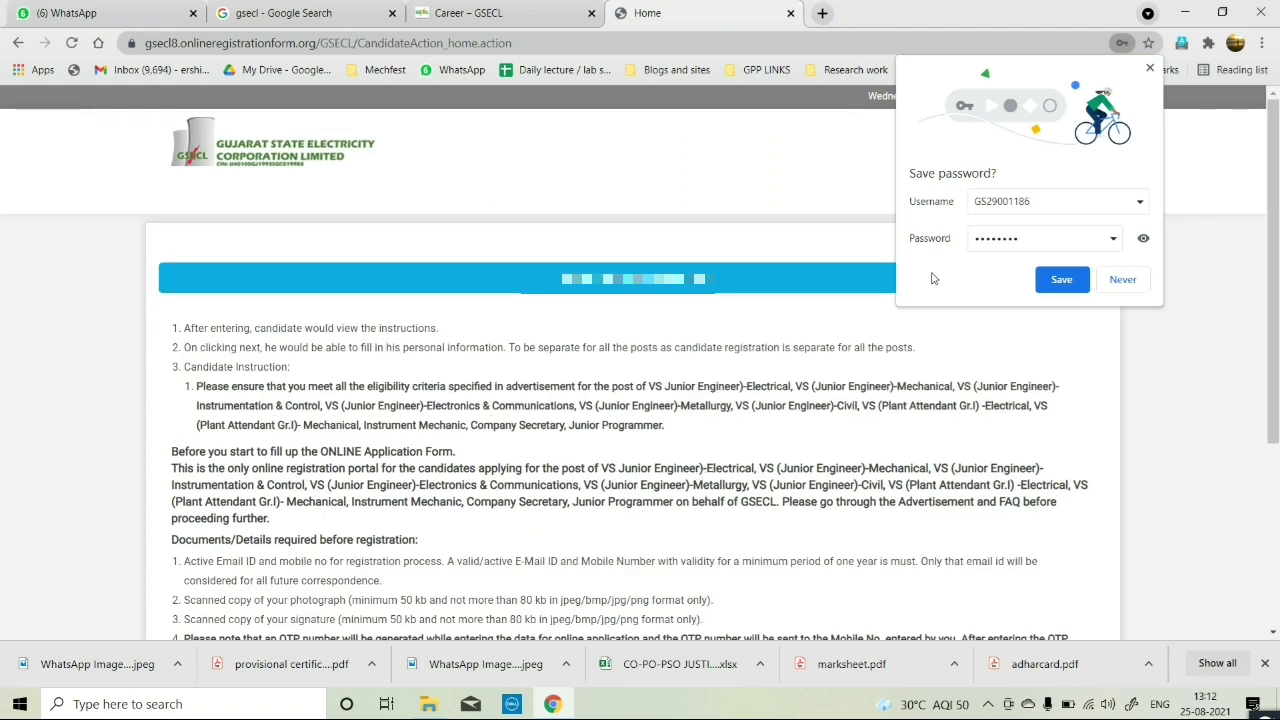
Save the browser password, read the Important Instructions including photo and signature rules, then continue.
{"action": "left_click", "coordinate": [1061, 279]}
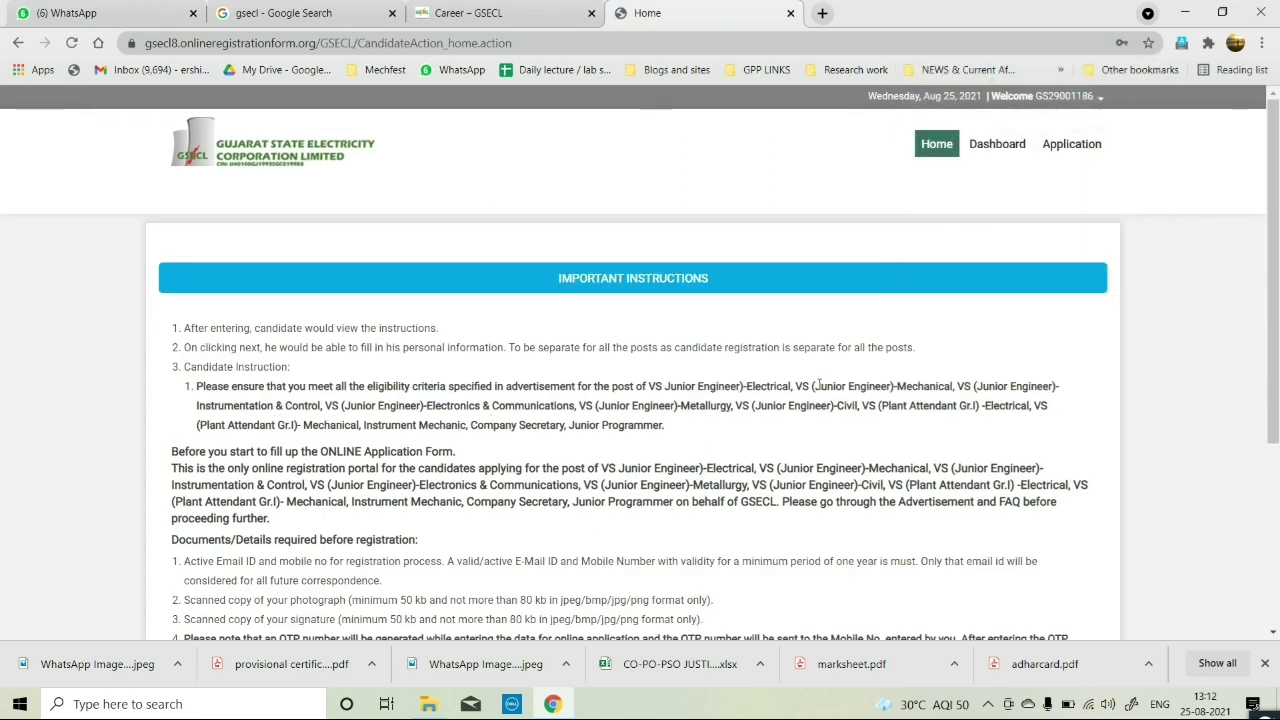
{"action": "scroll", "coordinate": [523, 438], "scroll_direction": "down", "scroll_amount": 1}
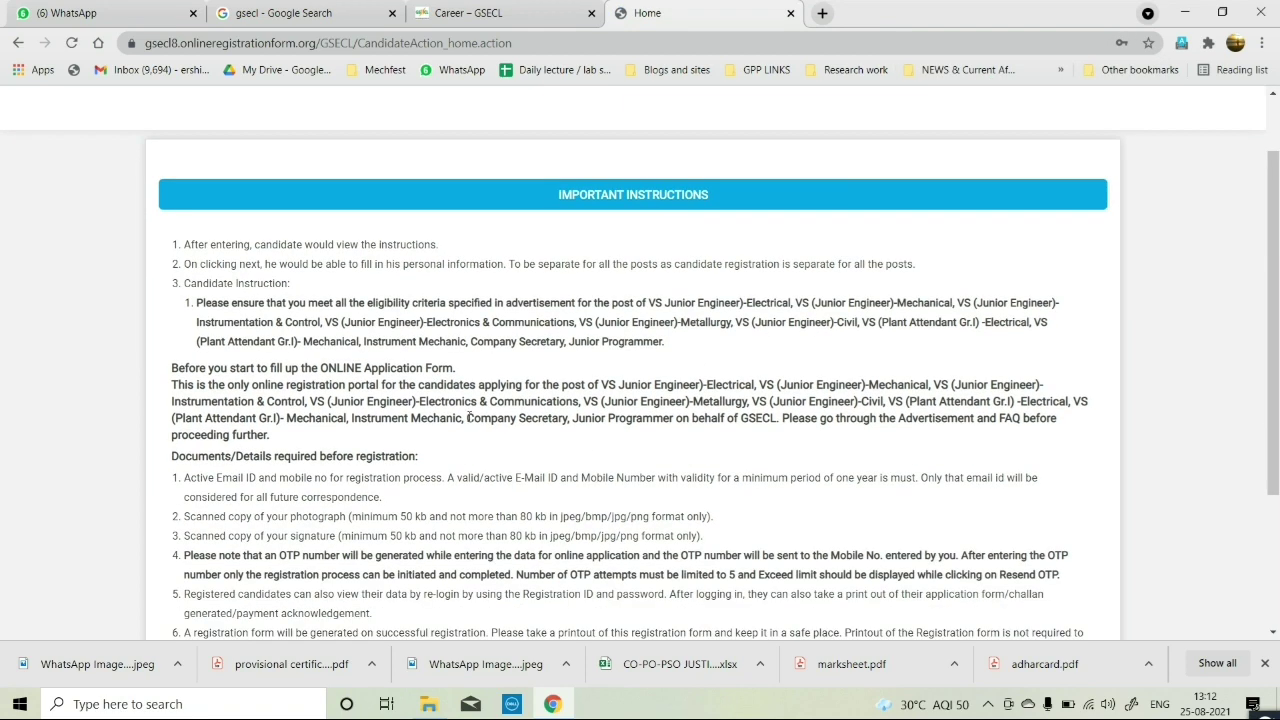
{"action": "scroll", "coordinate": [436, 412], "scroll_direction": "down", "scroll_amount": 3}
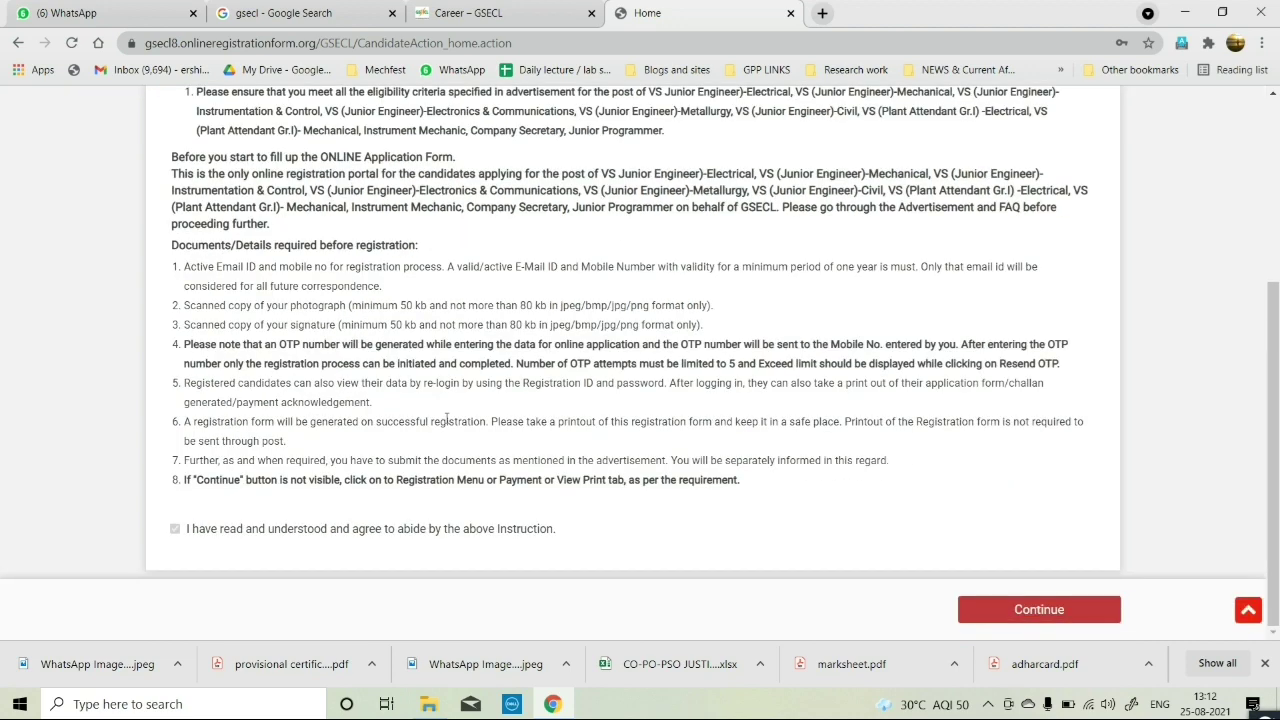
{"action": "scroll", "coordinate": [446, 418], "scroll_direction": "up", "scroll_amount": 3}
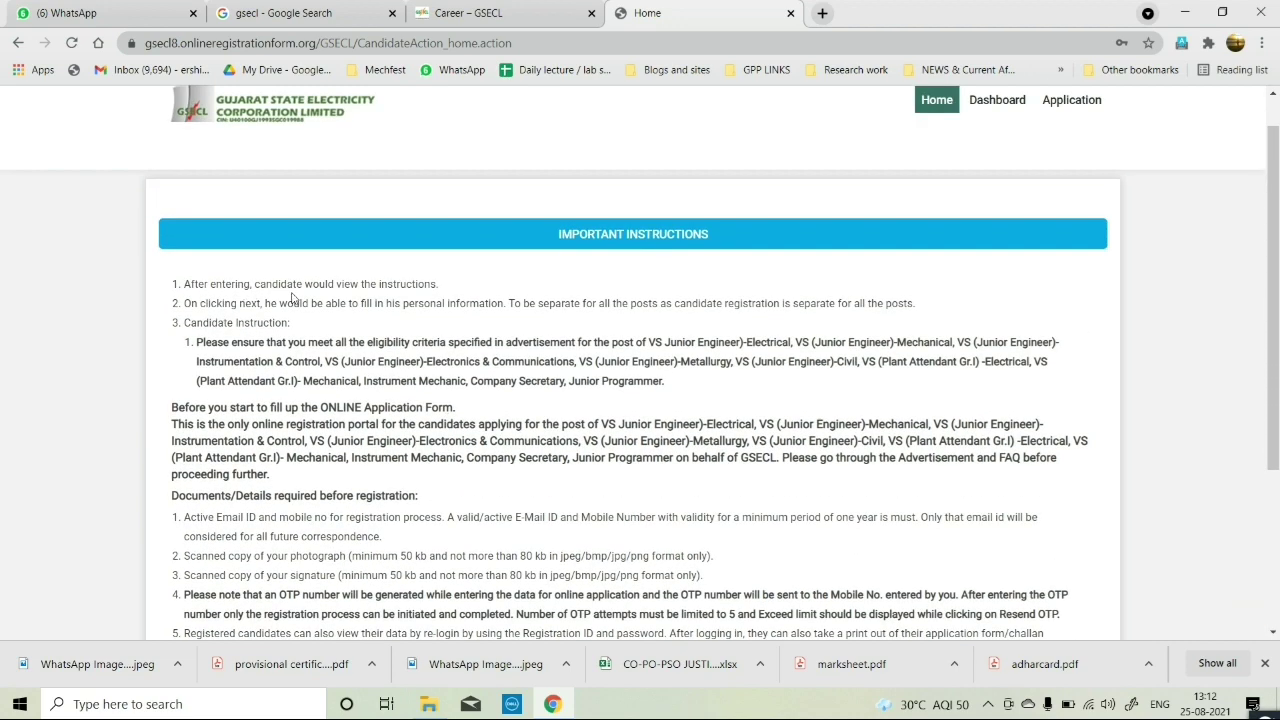
{"action": "left_click_drag", "start_coordinate": [441, 286], "coordinate": [185, 285]}
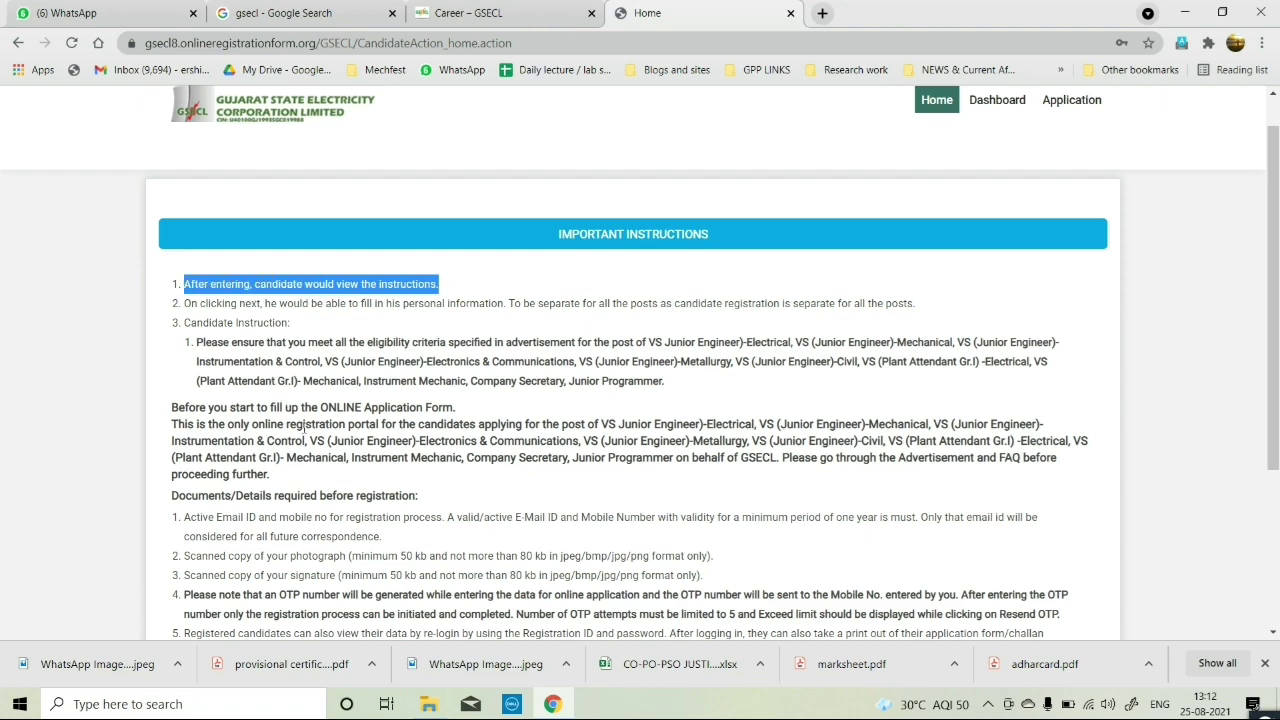
{"action": "scroll", "coordinate": [304, 426], "scroll_direction": "down", "scroll_amount": 1}
{"action": "scroll", "coordinate": [310, 440], "scroll_direction": "down", "scroll_amount": 2}
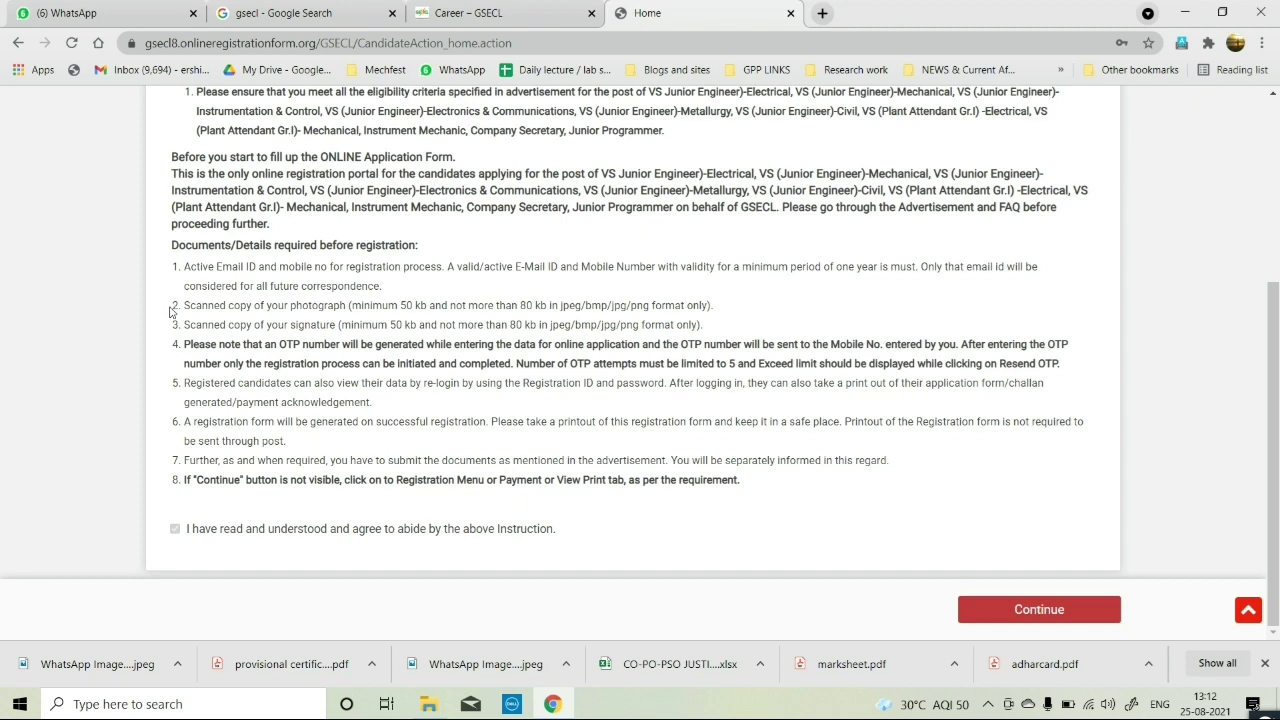
{"action": "mouse_move", "coordinate": [185, 304]}
{"action": "left_mouse_down"}
{"action": "mouse_move", "coordinate": [385, 324]}
{"action": "mouse_move", "coordinate": [650, 306]}
{"action": "mouse_move", "coordinate": [710, 326]}
{"action": "left_mouse_up"}
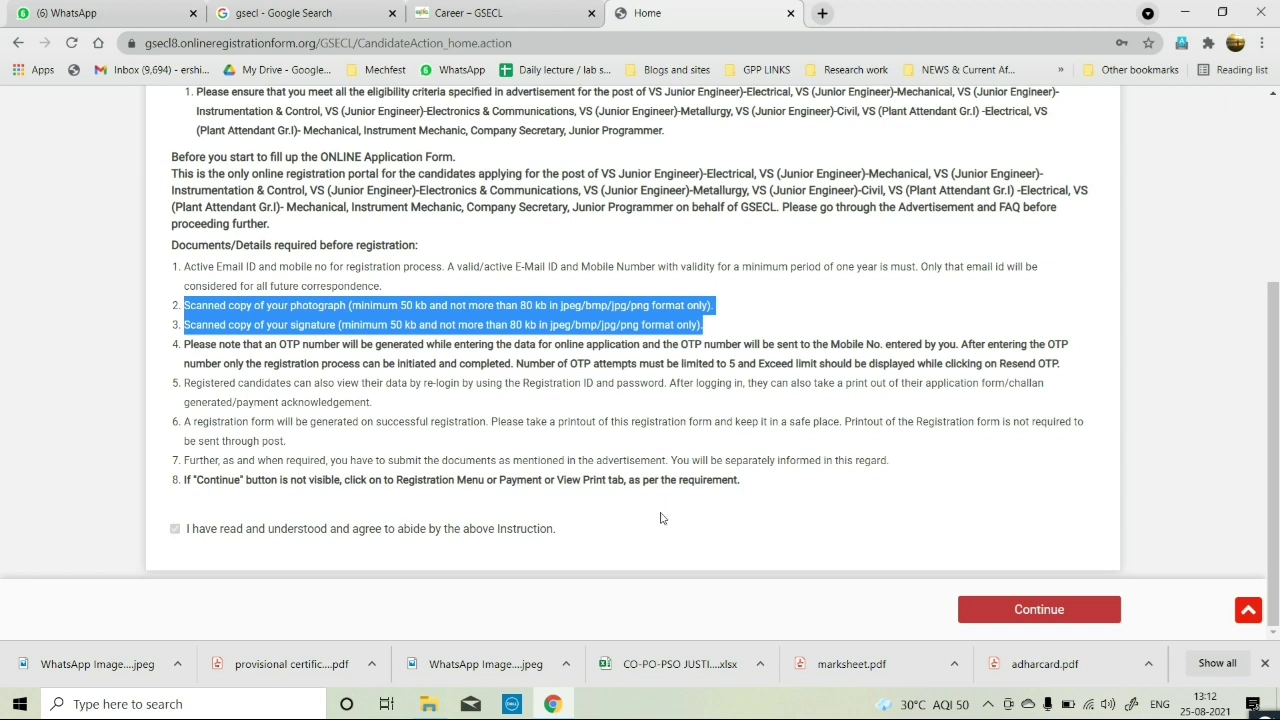
{"action": "left_click", "coordinate": [1022, 612]}
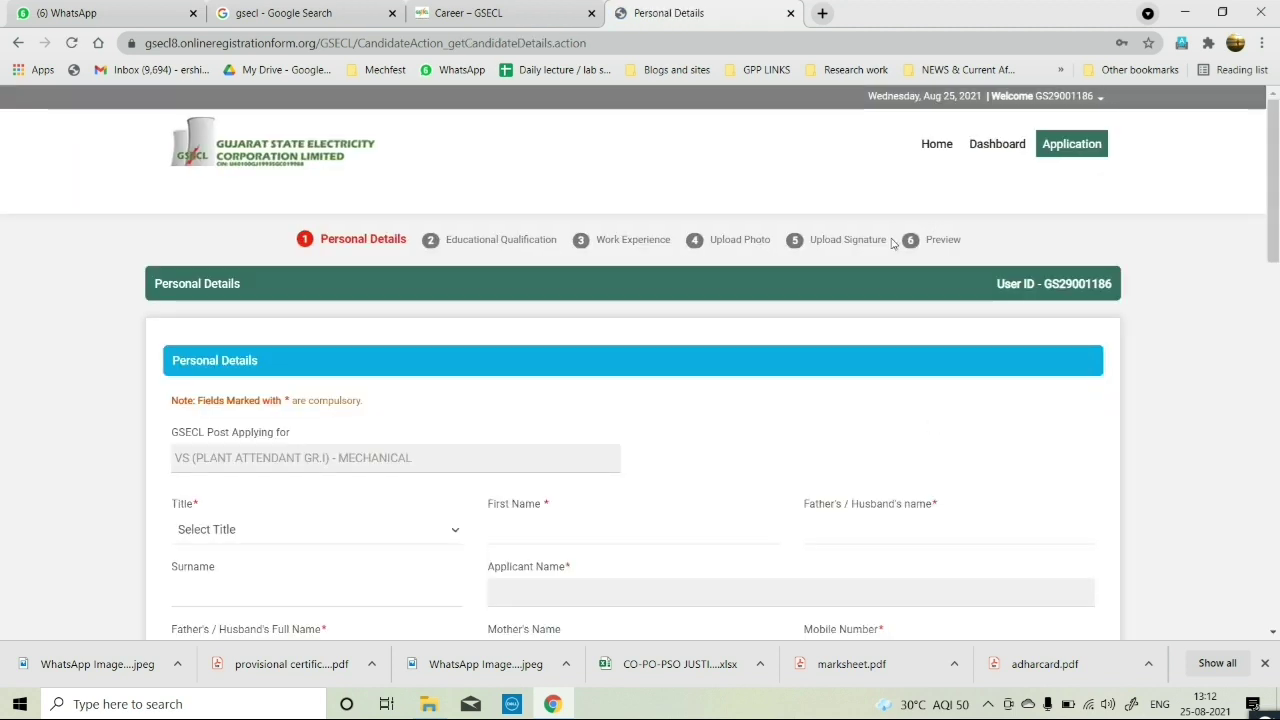
Choose Mr. as the title and enter the applicant's first name and father's/husband's name.
{"action": "scroll", "coordinate": [814, 406], "scroll_direction": "down", "scroll_amount": 1}
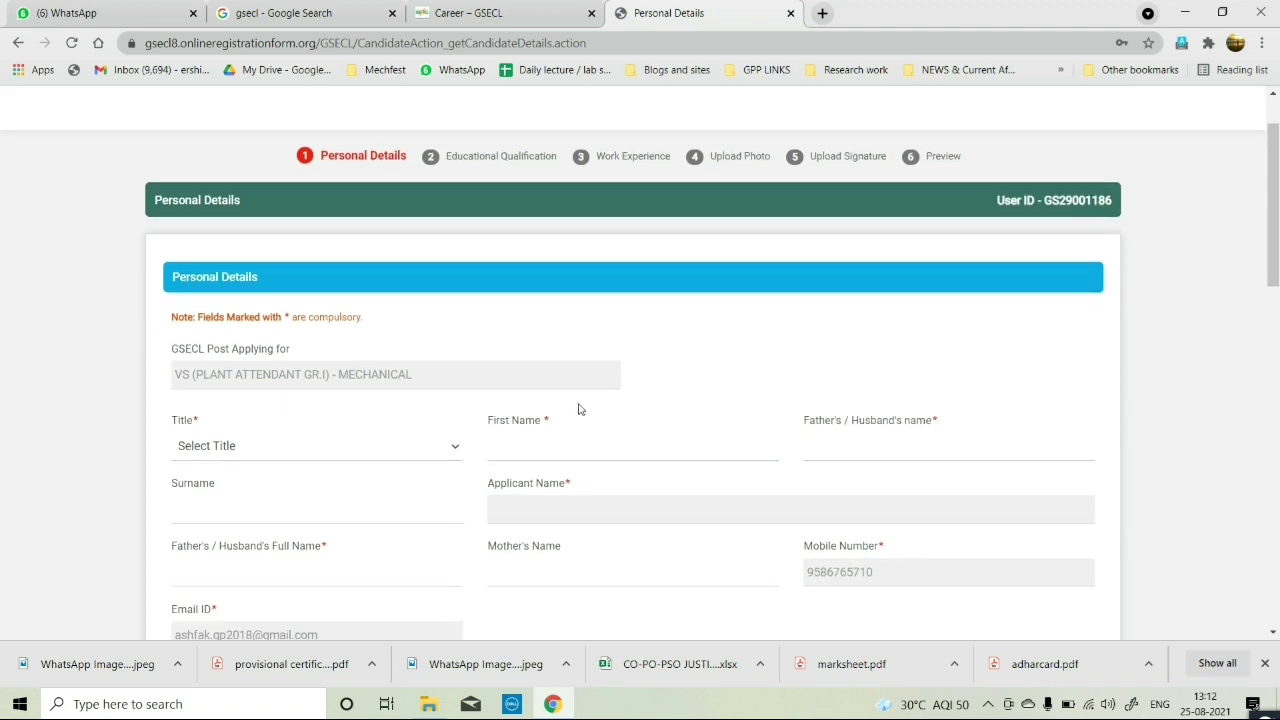
{"action": "scroll", "coordinate": [314, 405], "scroll_direction": "down", "scroll_amount": 2}
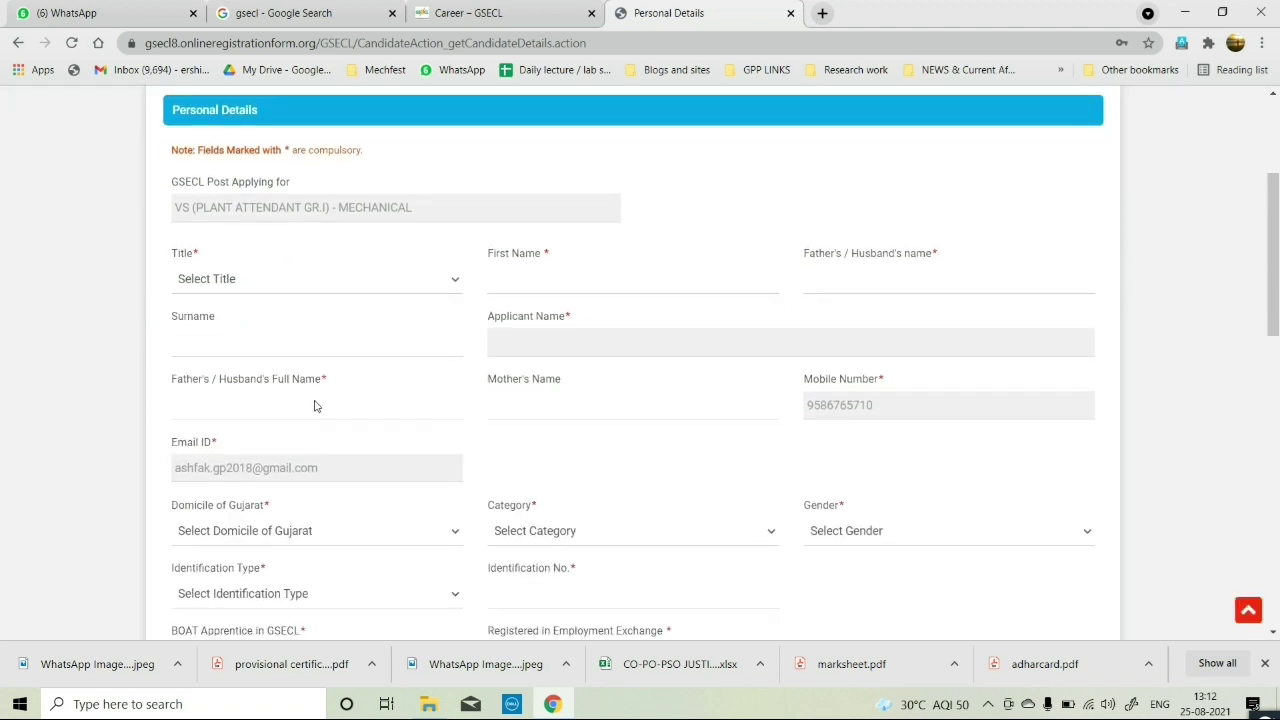
{"action": "left_click", "coordinate": [347, 279]}
{"action": "left_click", "coordinate": [290, 313]}
{"action": "left_click", "coordinate": [542, 283]}
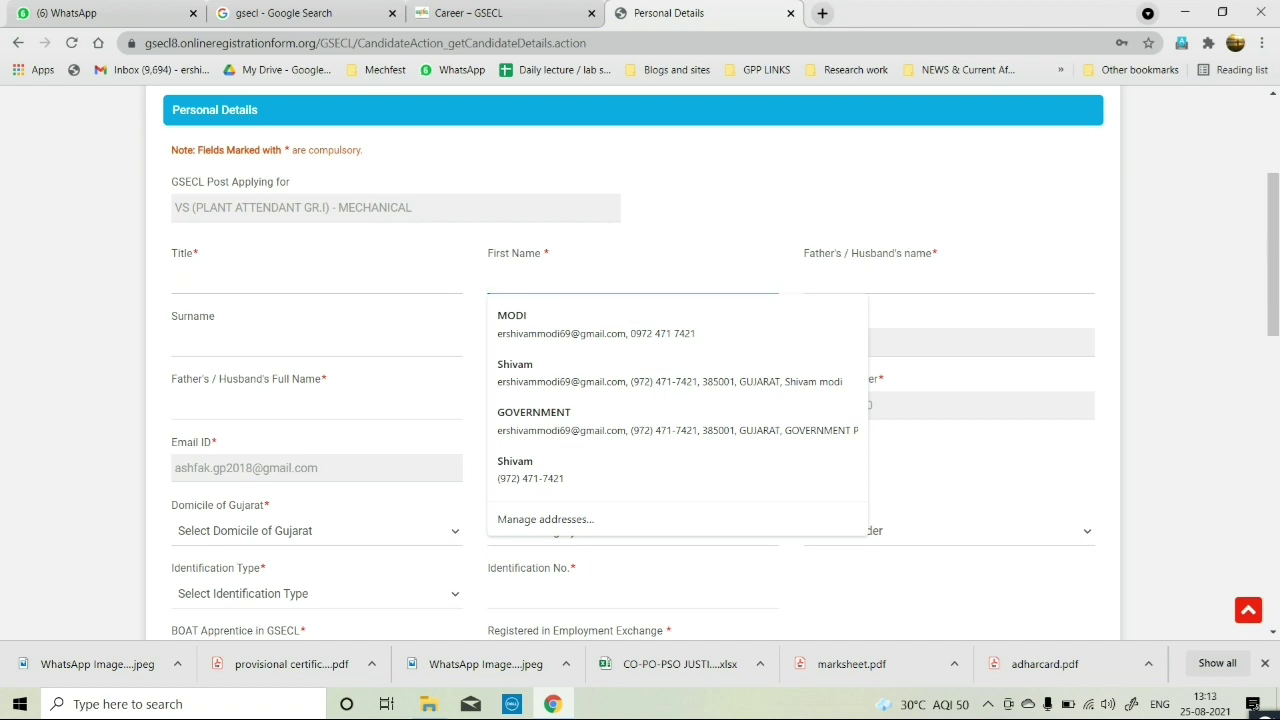
{"action": "key", "text": "Escape"}
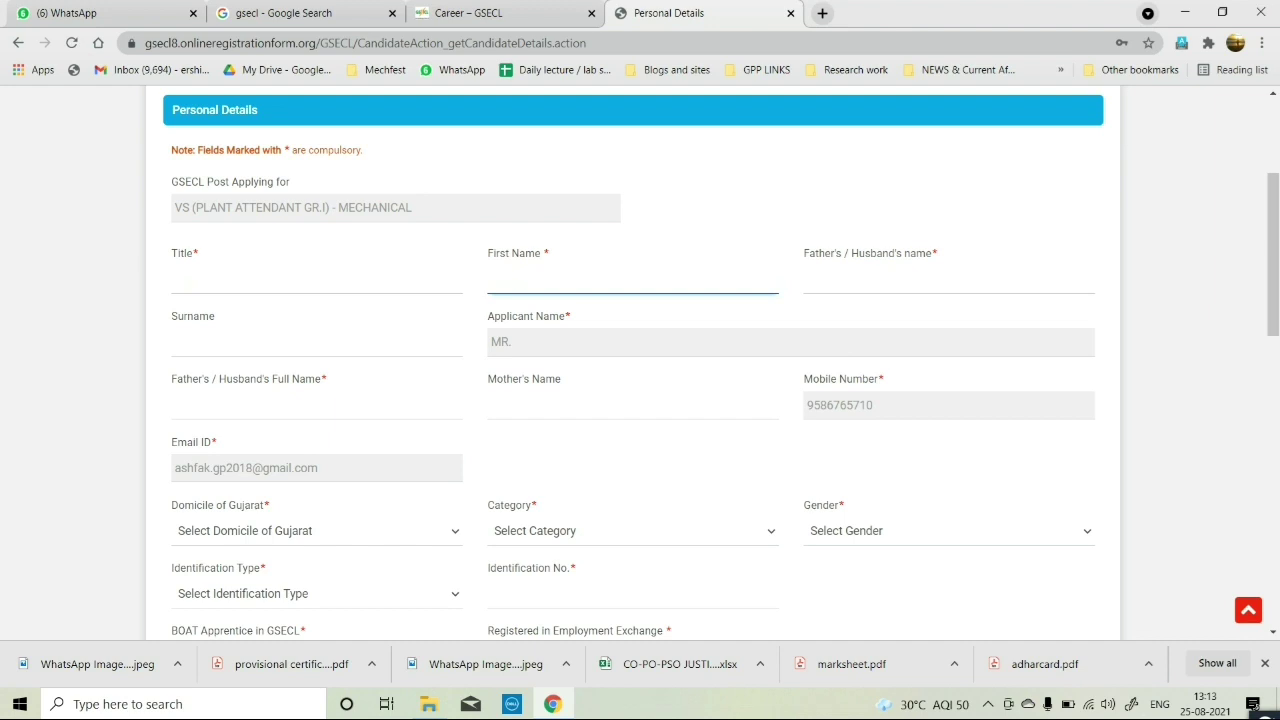
{"action": "key", "text": "Tab"}
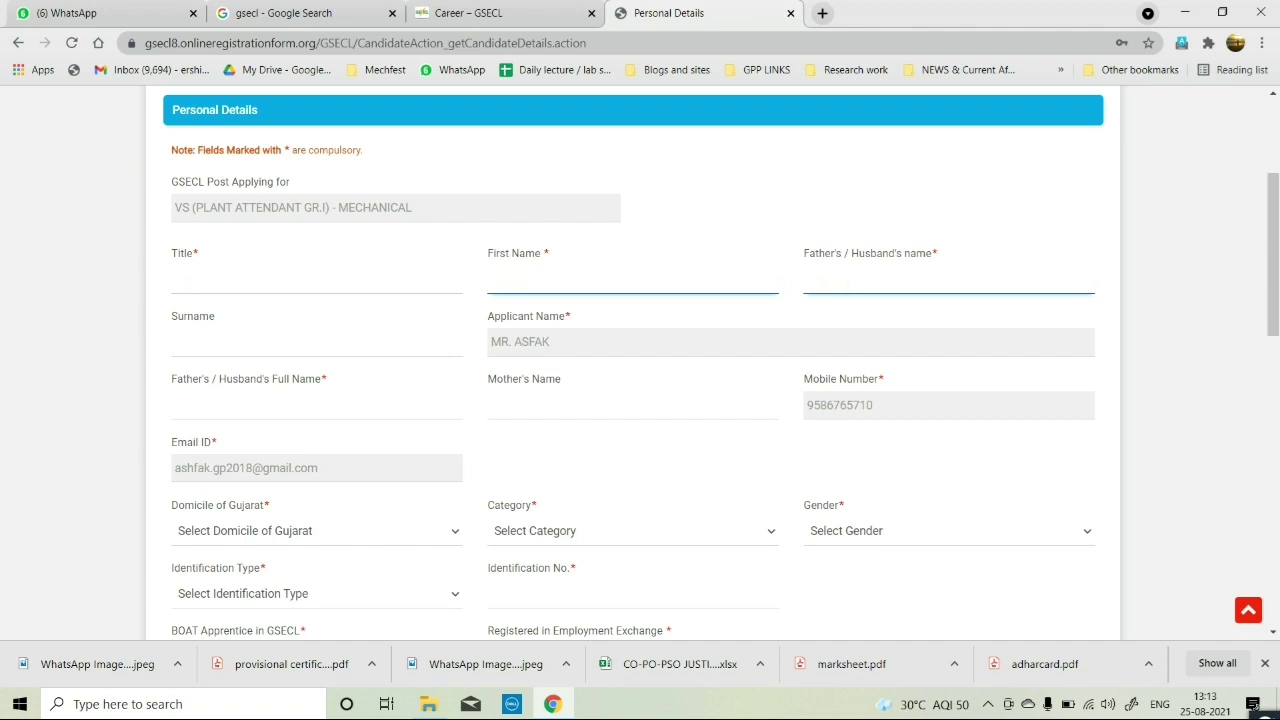
Enter the surname, the father's/husband's full name and the mother's name.
{"action": "left_click", "coordinate": [263, 347]}
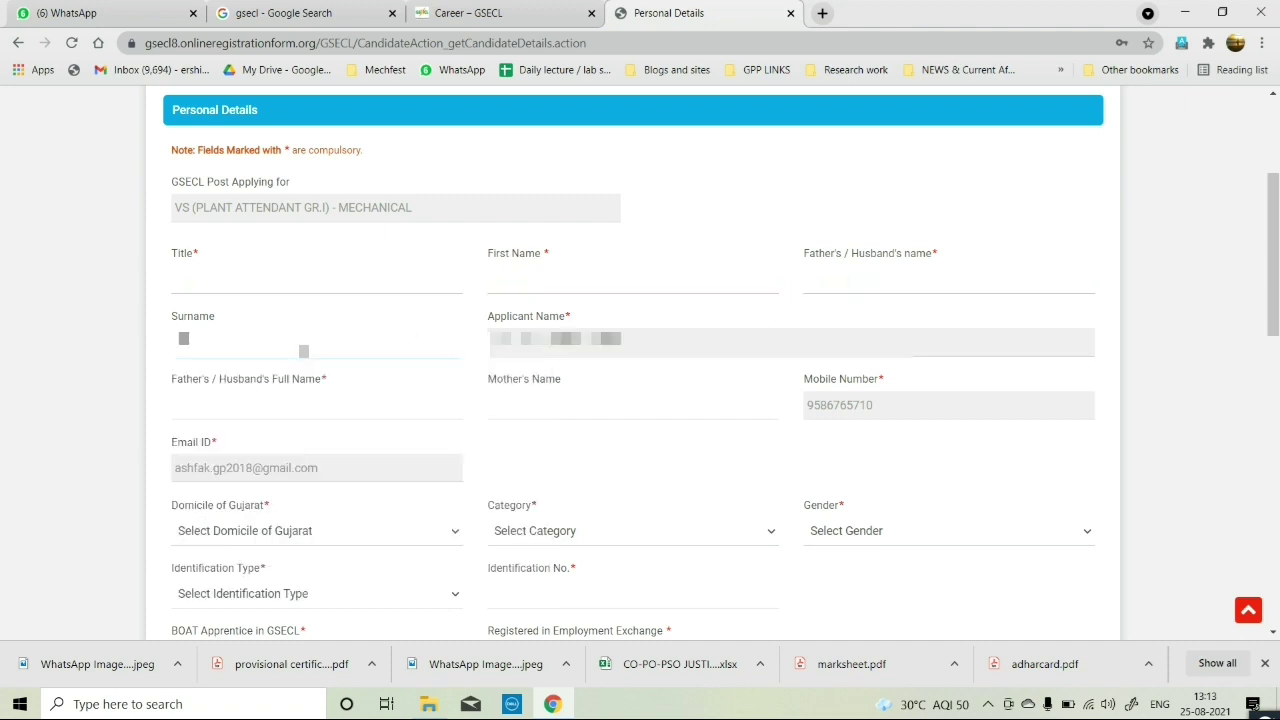
{"action": "left_click", "coordinate": [312, 405]}
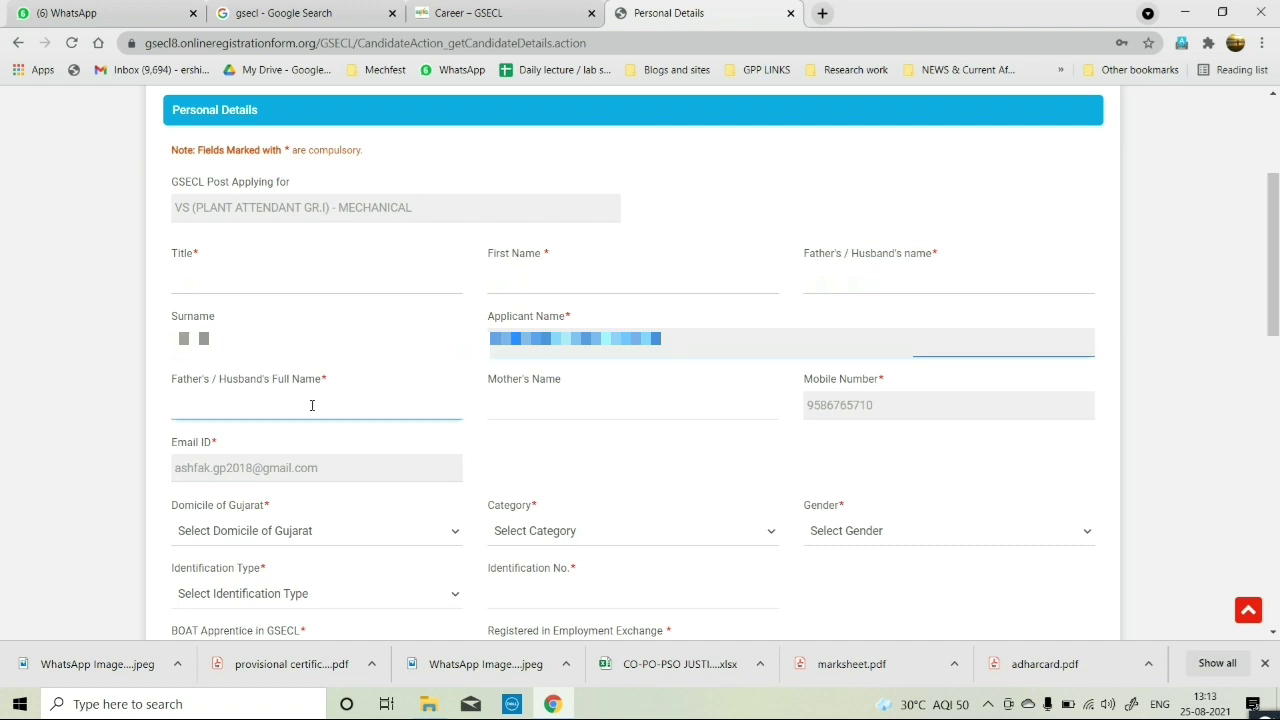
{"action": "type", "text": "Rajesh"}
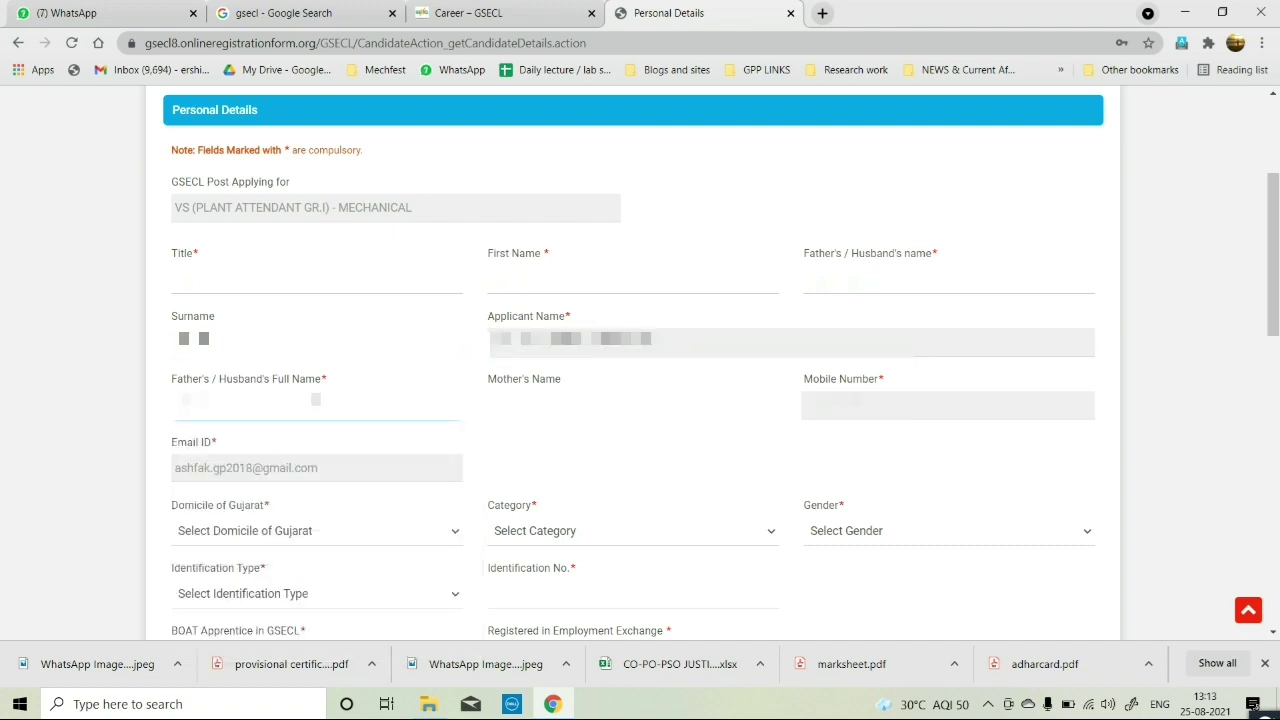
{"action": "left_click", "coordinate": [285, 412]}
{"action": "type", "text": "bhai"}
{"action": "key", "text": "BackSpace"}
{"action": "left_click", "coordinate": [505, 412]}
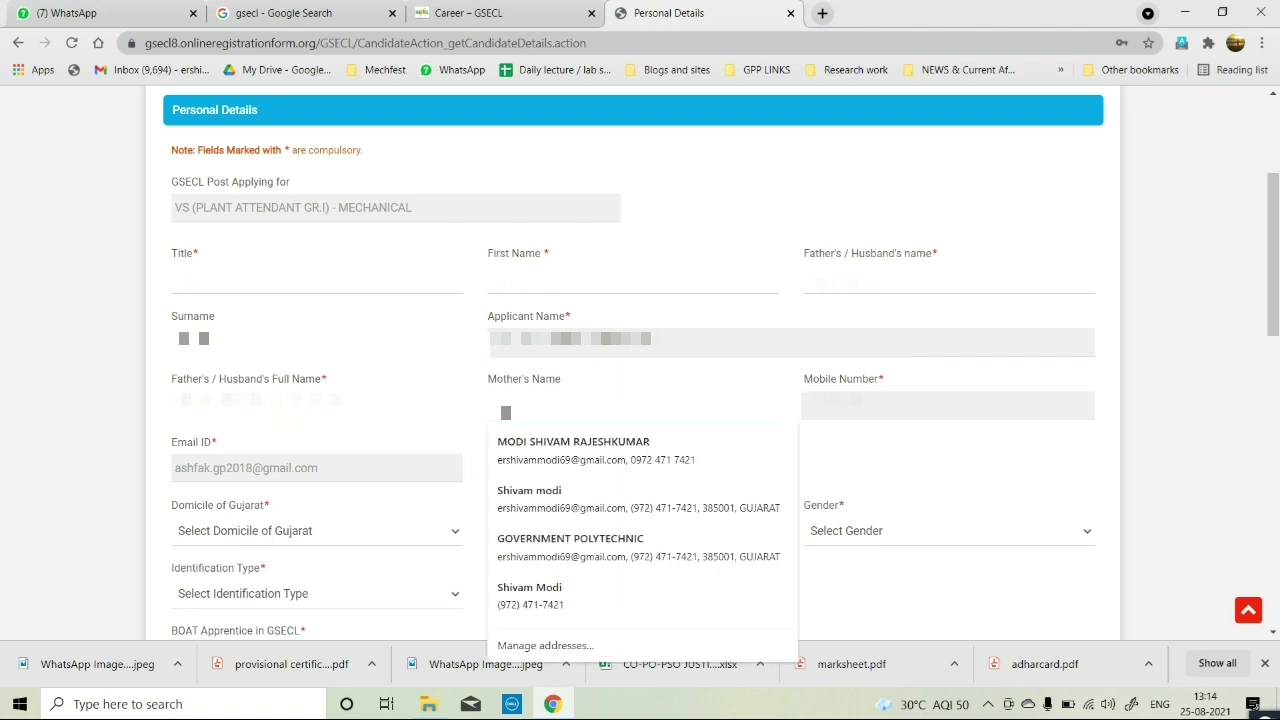
{"action": "type", "text": "a"}
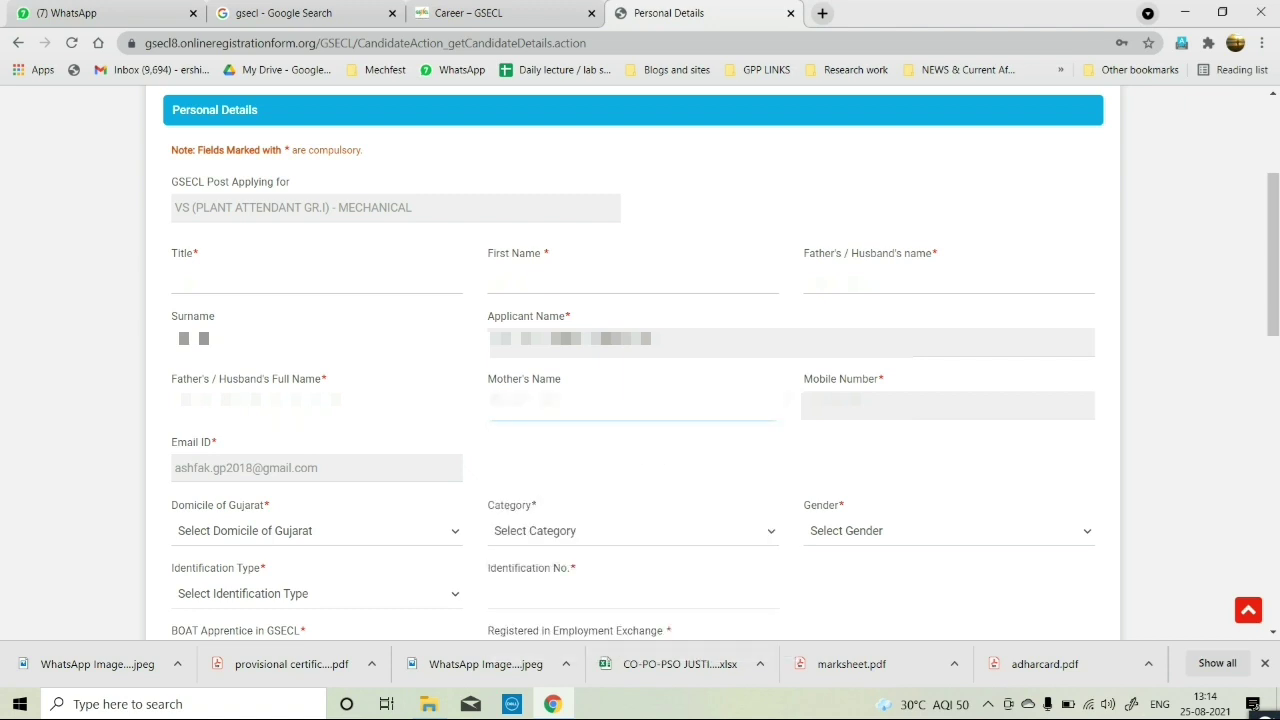
{"action": "key", "text": "Return"}
Set Domicile of Gujarat to Yes, Category to UR and Gender to Male.
{"action": "scroll", "coordinate": [243, 389], "scroll_direction": "down", "scroll_amount": 3}
{"action": "left_click", "coordinate": [230, 282]}
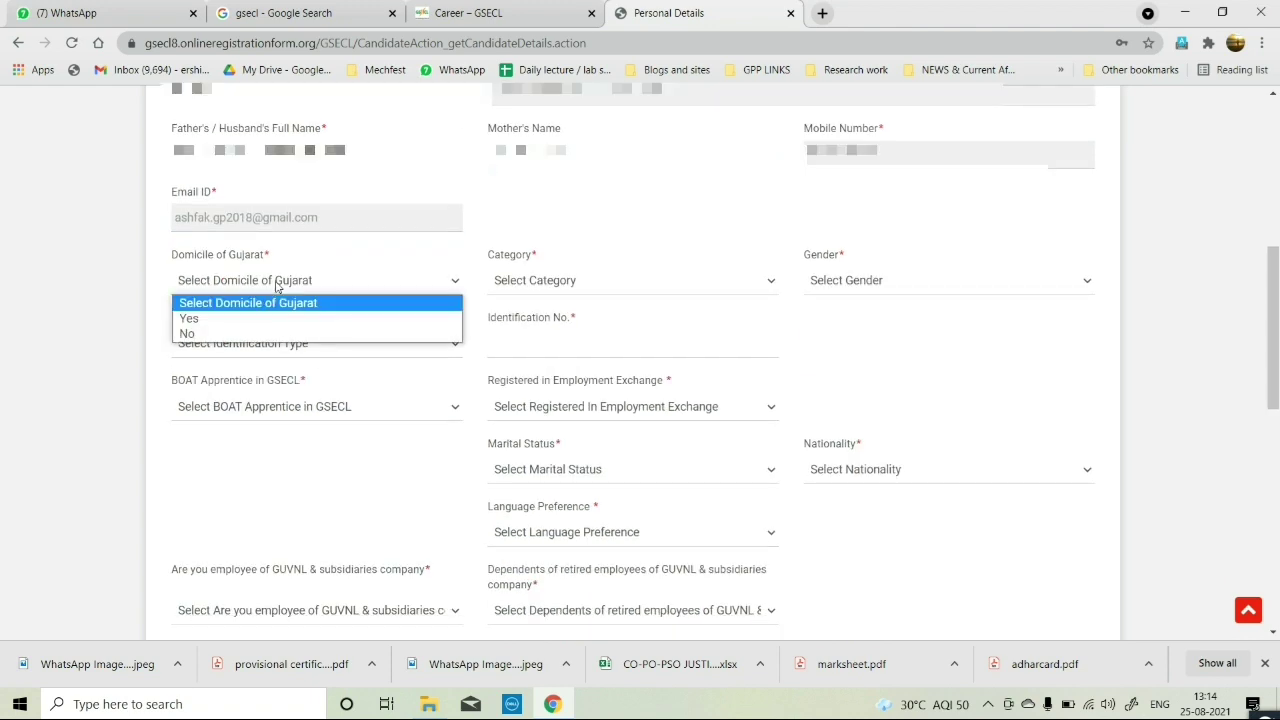
{"action": "left_click", "coordinate": [200, 318]}
{"action": "left_click", "coordinate": [532, 284]}
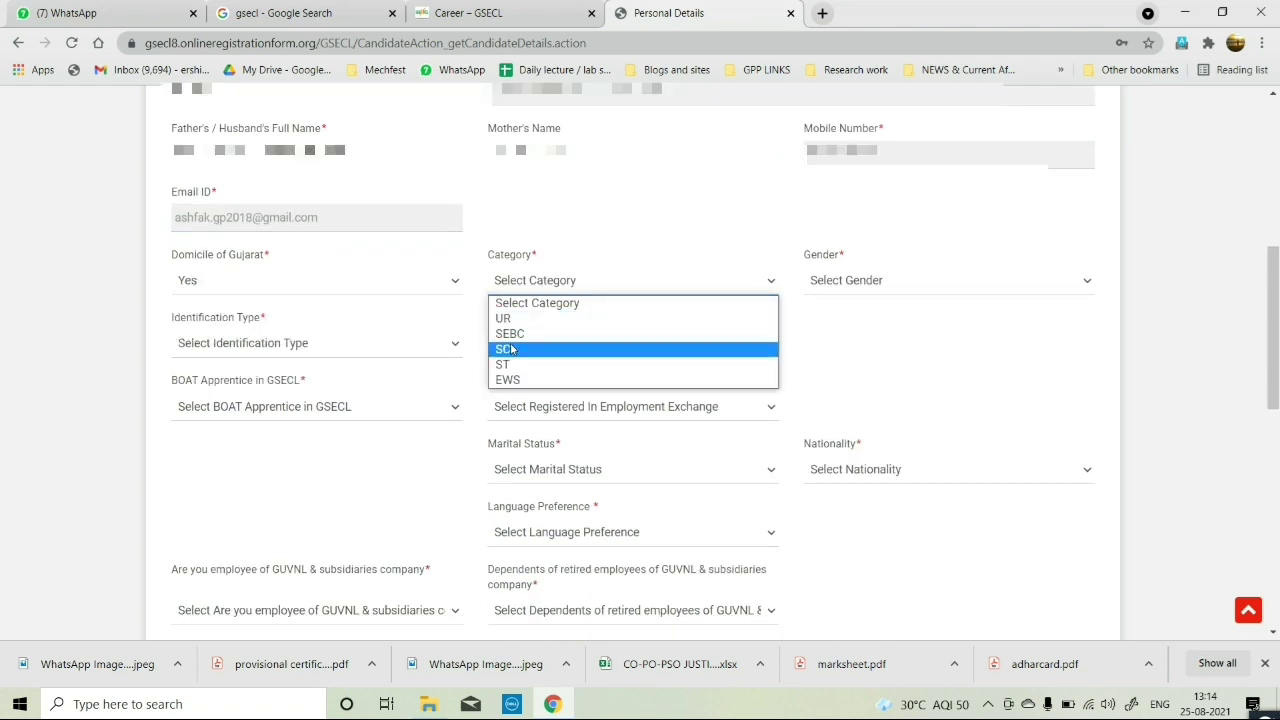
{"action": "left_click", "coordinate": [516, 319]}
{"action": "left_click", "coordinate": [857, 283]}
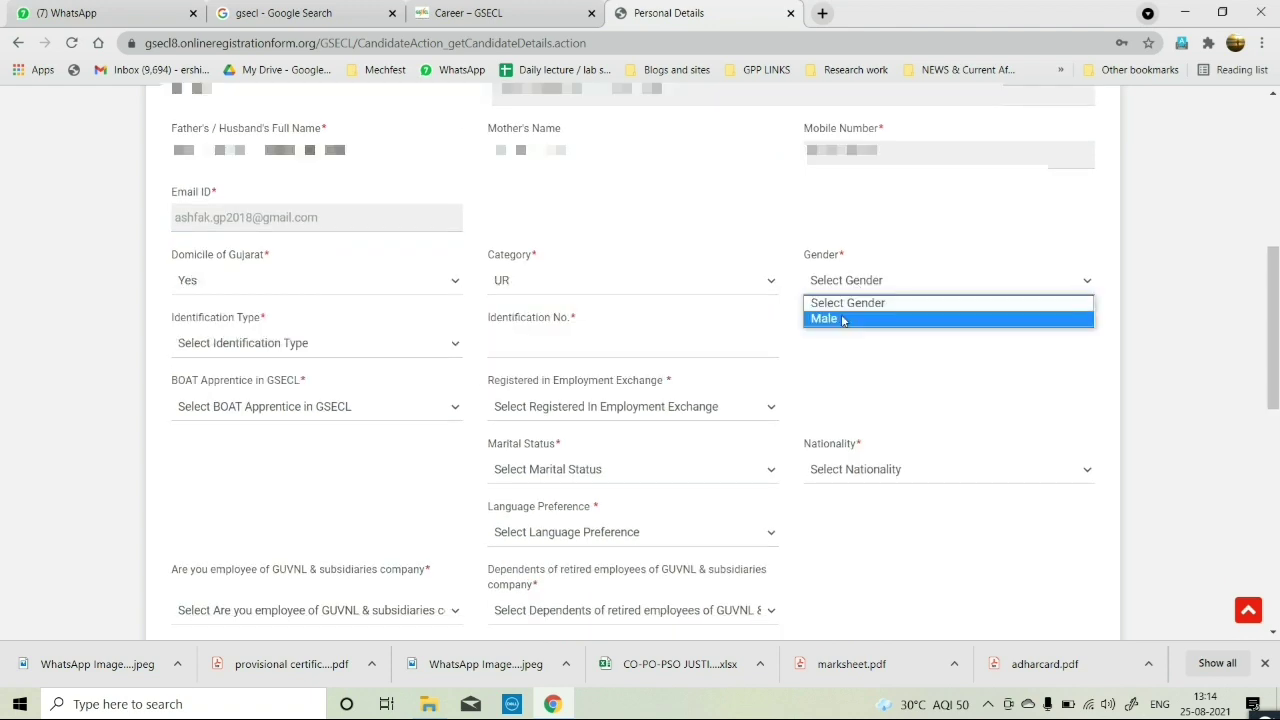
{"action": "left_click", "coordinate": [843, 319]}
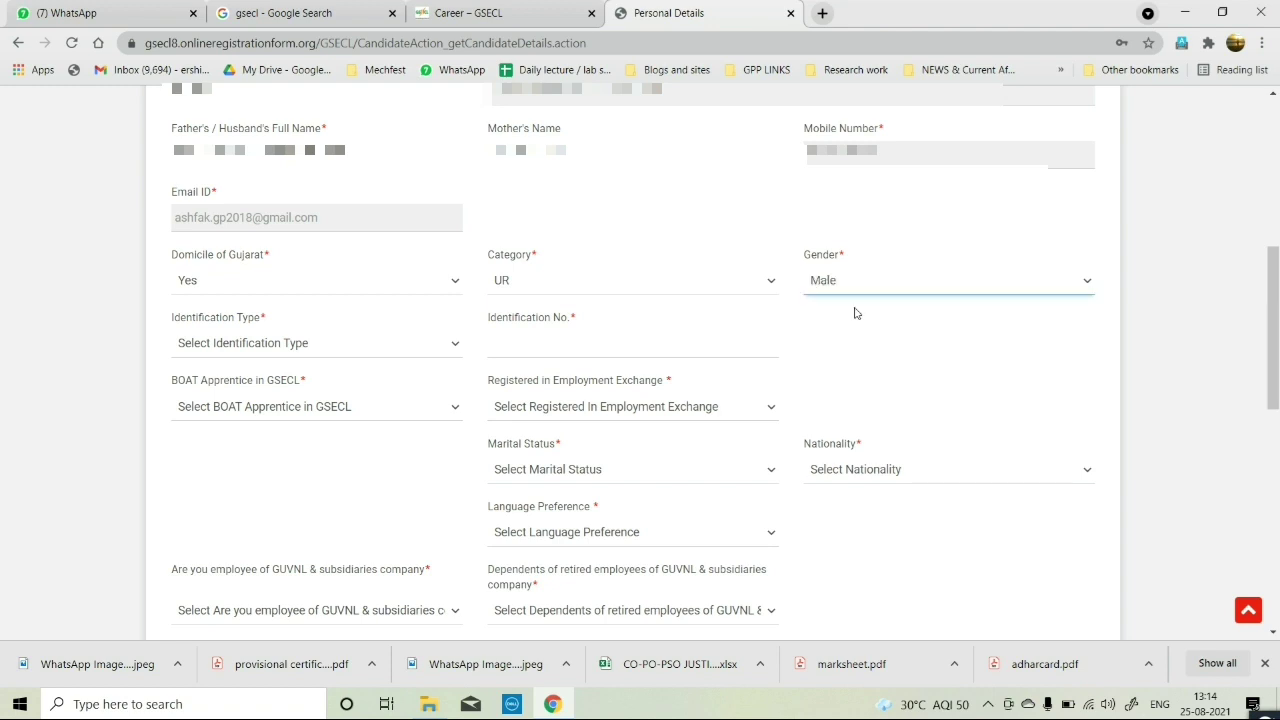
{"action": "scroll", "coordinate": [558, 238], "scroll_direction": "up", "scroll_amount": 2}
{"action": "scroll", "coordinate": [380, 346], "scroll_direction": "down", "scroll_amount": 2}
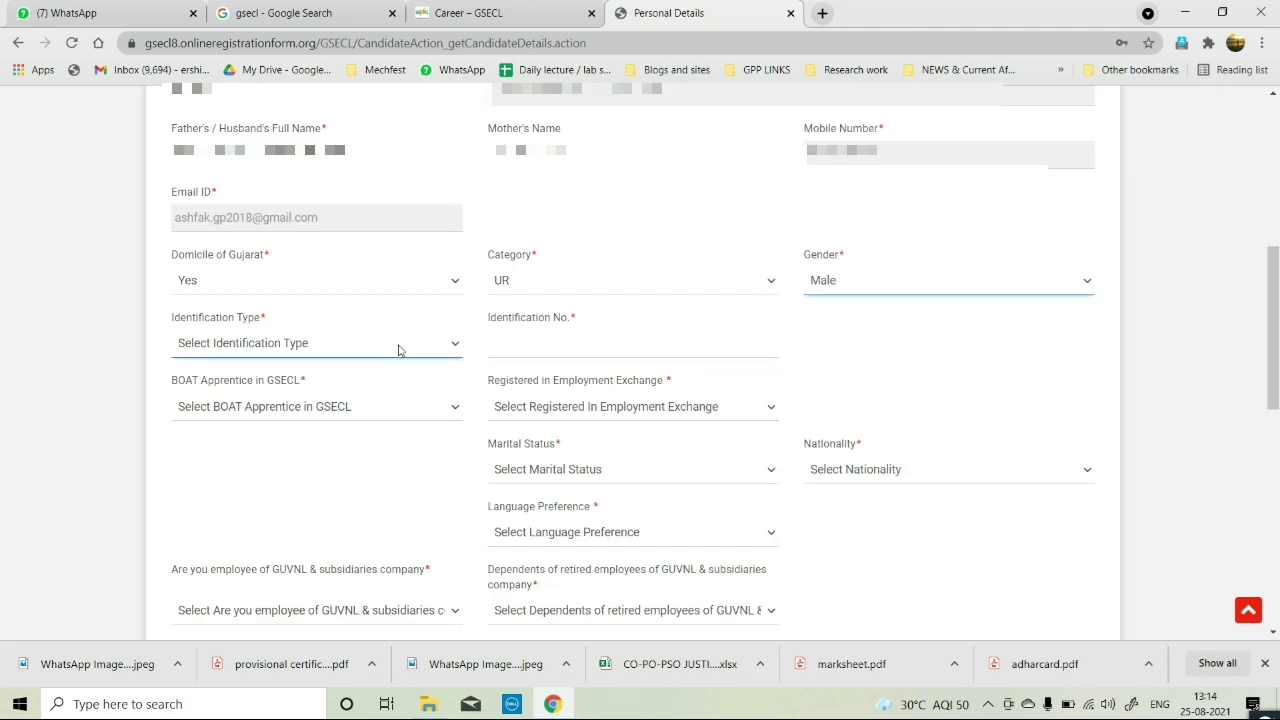
{"action": "scroll", "coordinate": [378, 273], "scroll_direction": "down", "scroll_amount": 1}
{"action": "scroll", "coordinate": [378, 273], "scroll_direction": "up", "scroll_amount": 4}
Briefly switch the title to Mrs., restore it to Mr., and reselect Male as gender.
{"action": "left_click", "coordinate": [378, 273]}
{"action": "left_click", "coordinate": [320, 349]}
{"action": "scroll", "coordinate": [669, 503], "scroll_direction": "down", "scroll_amount": 2}
{"action": "left_click", "coordinate": [850, 364]}
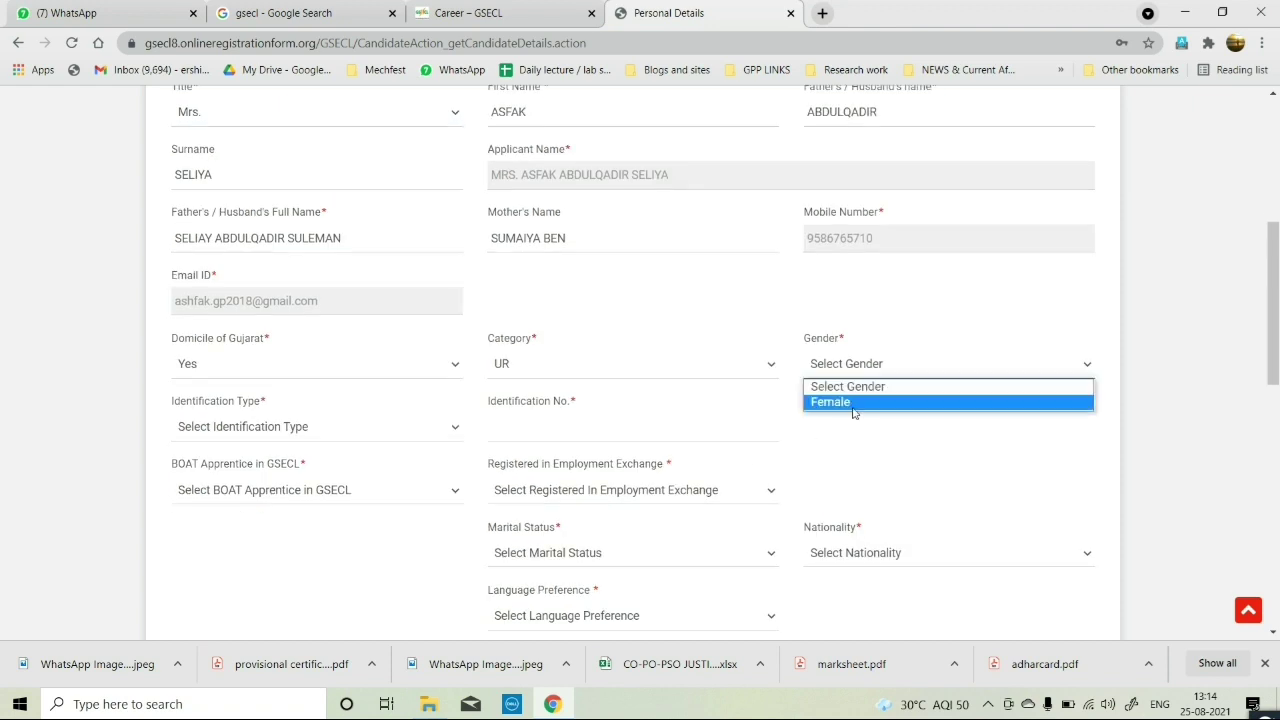
{"action": "left_click", "coordinate": [576, 408]}
{"action": "scroll", "coordinate": [576, 408], "scroll_direction": "up", "scroll_amount": 3}
{"action": "left_click", "coordinate": [275, 355]}
{"action": "left_click", "coordinate": [275, 397]}
{"action": "scroll", "coordinate": [275, 397], "scroll_direction": "down", "scroll_amount": 2}
{"action": "left_click", "coordinate": [900, 449]}
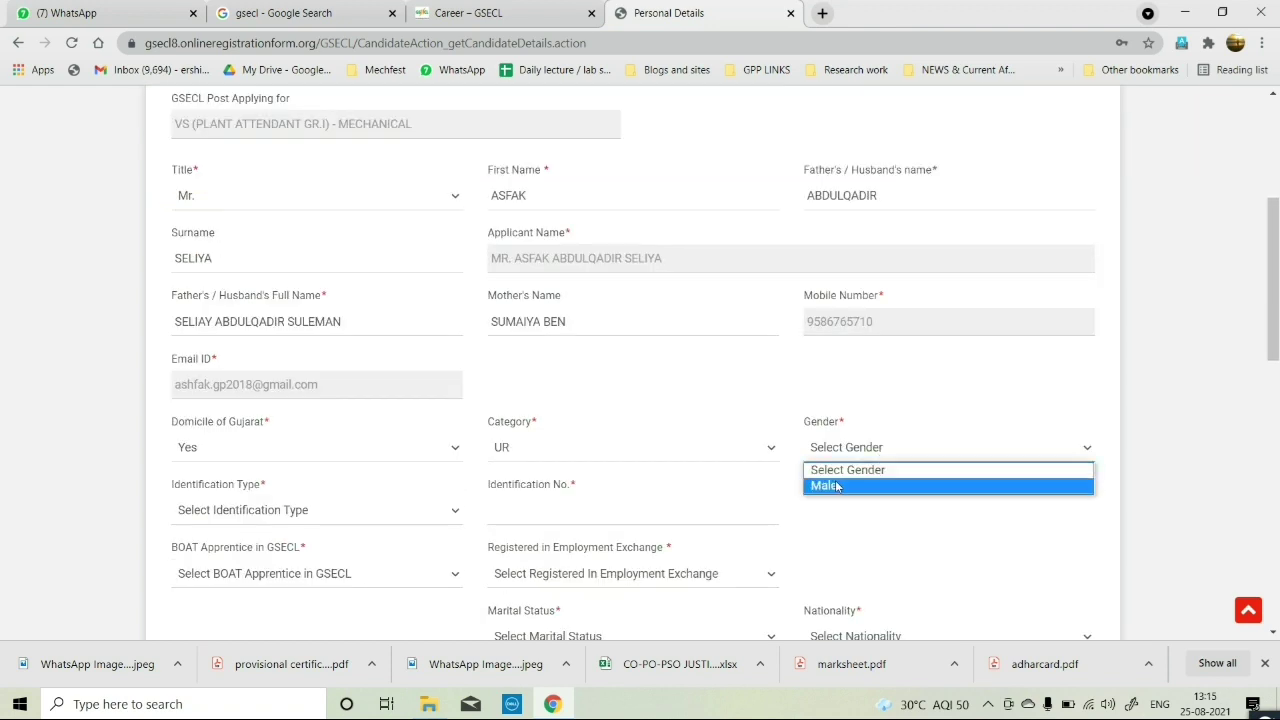
{"action": "left_click", "coordinate": [860, 484]}
{"action": "scroll", "coordinate": [268, 358], "scroll_direction": "down", "scroll_amount": 2}
Choose Aadhaar Card as the identification type and enter the Aadhaar number.
{"action": "left_click", "coordinate": [260, 345]}
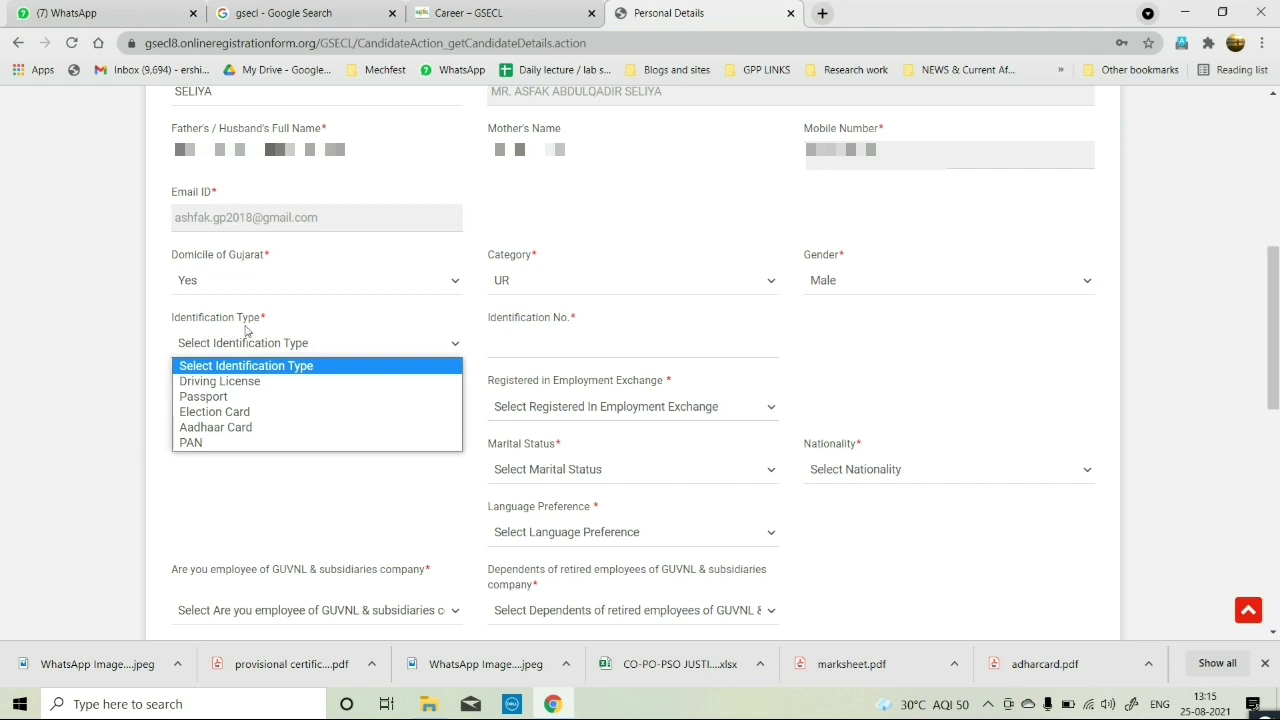
{"action": "left_click", "coordinate": [230, 428]}
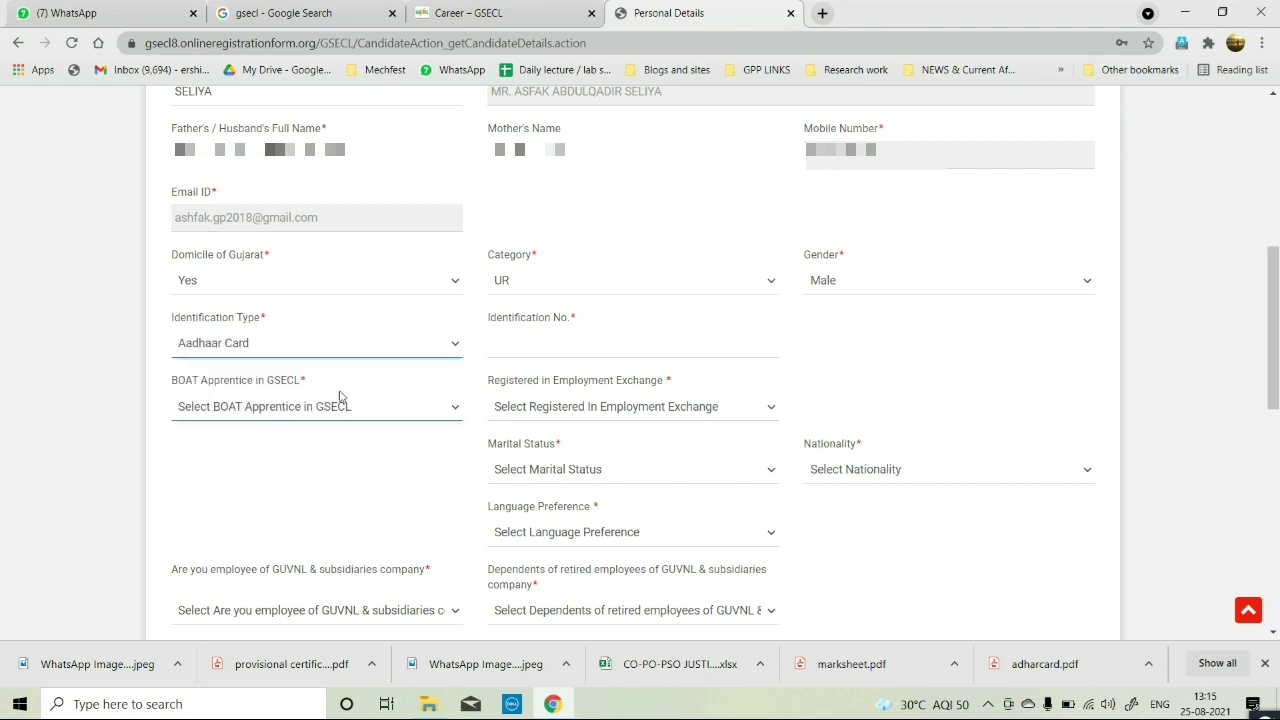
{"action": "left_click", "coordinate": [513, 351]}
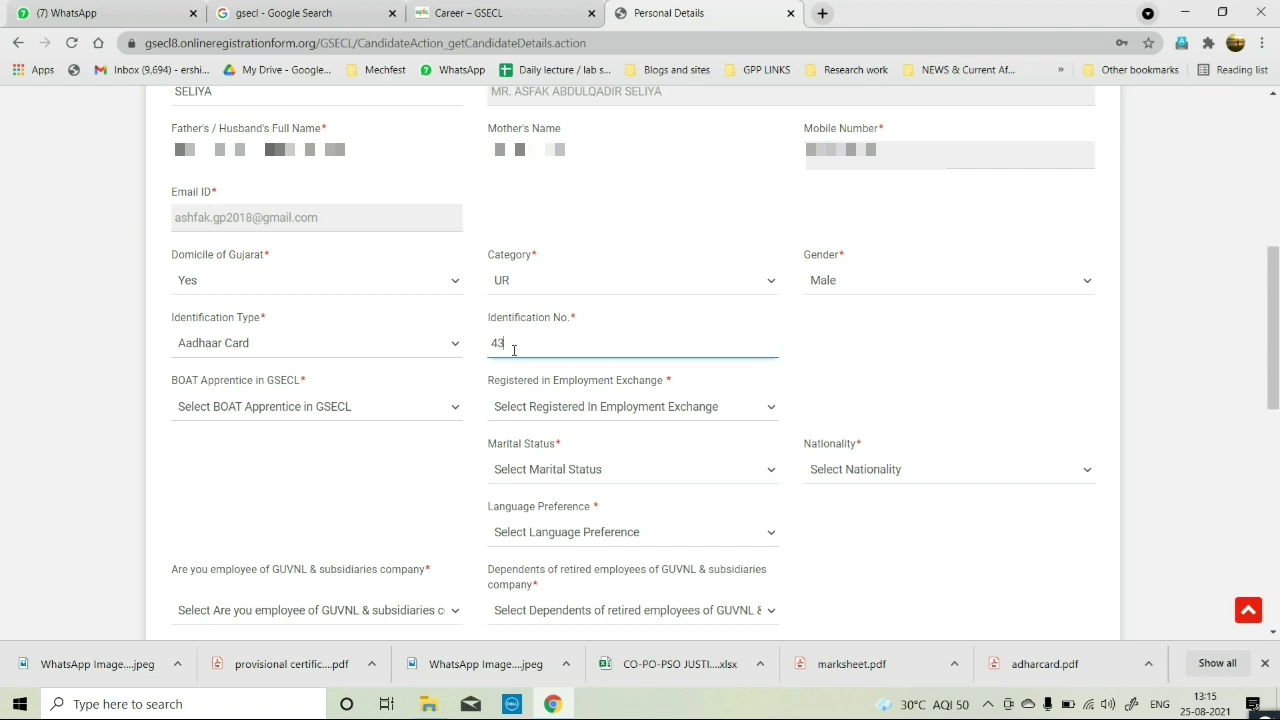
{"action": "key", "text": "Tab"}
{"action": "scroll", "coordinate": [299, 464], "scroll_direction": "down", "scroll_amount": 1}
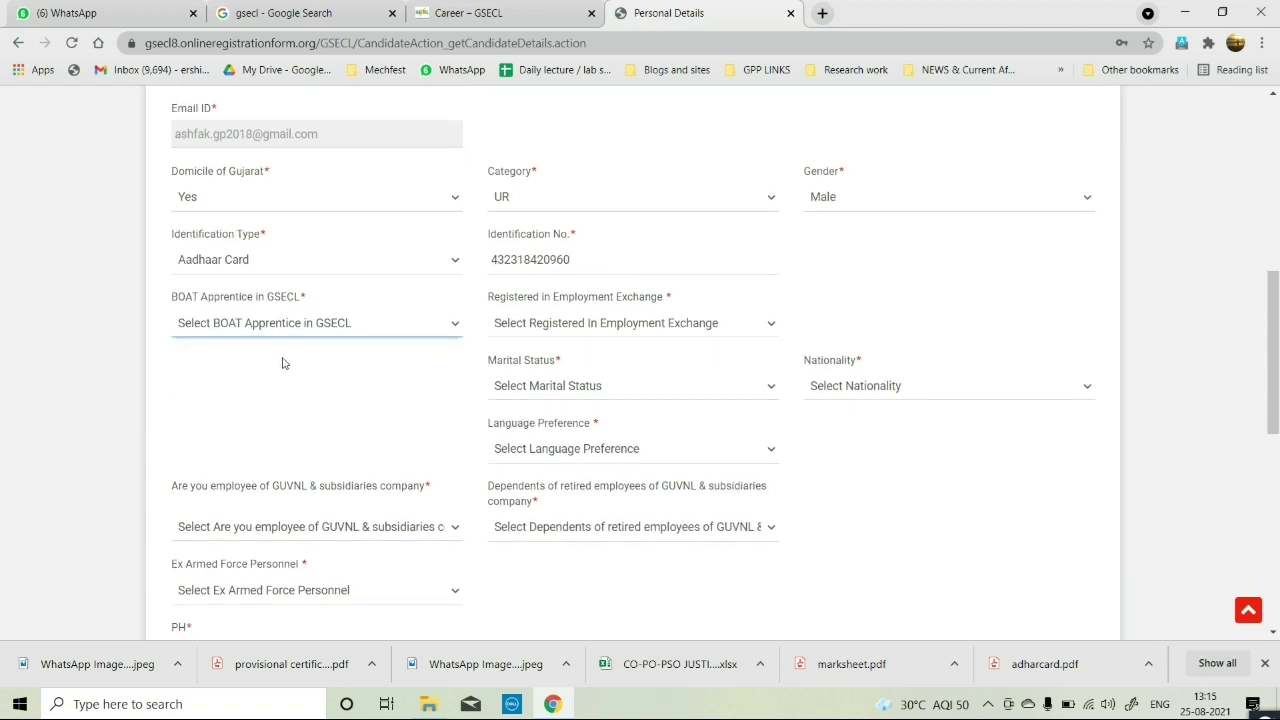
Answer No for BOAT Apprentice and Employment Exchange; set marital status Unmarried and nationality Indian.
{"action": "left_click", "coordinate": [354, 330]}
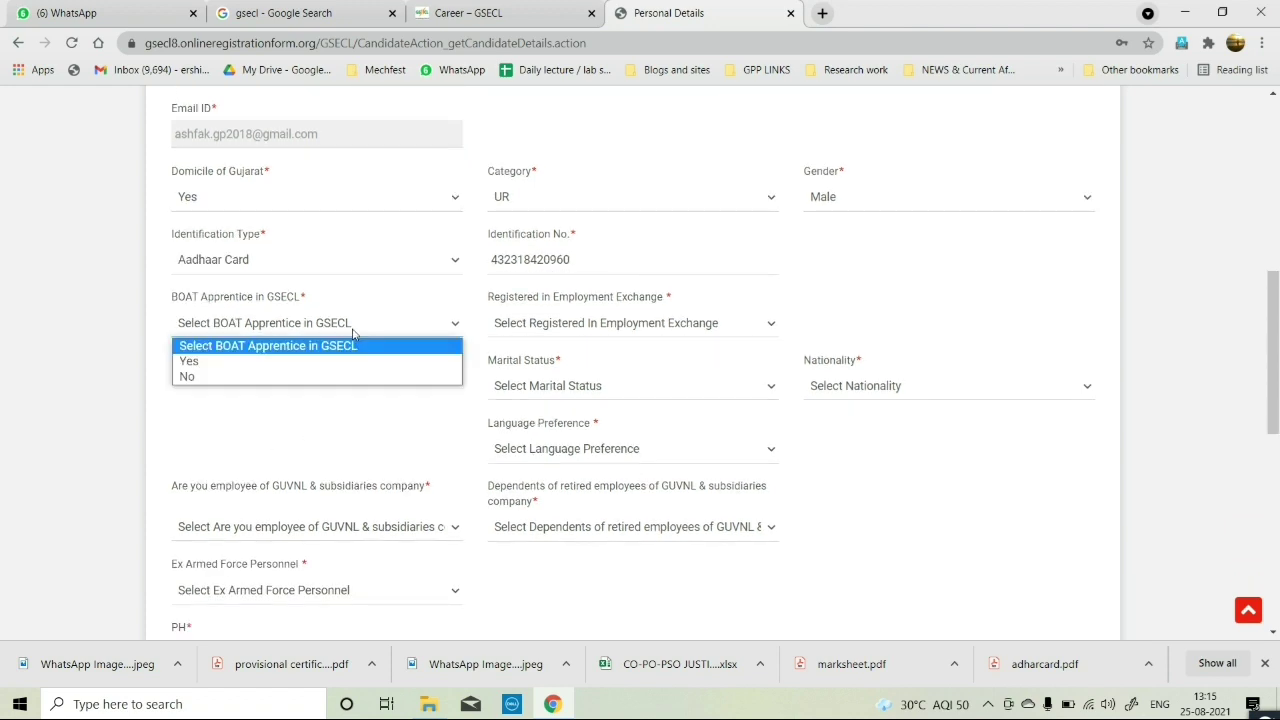
{"action": "left_click", "coordinate": [190, 378]}
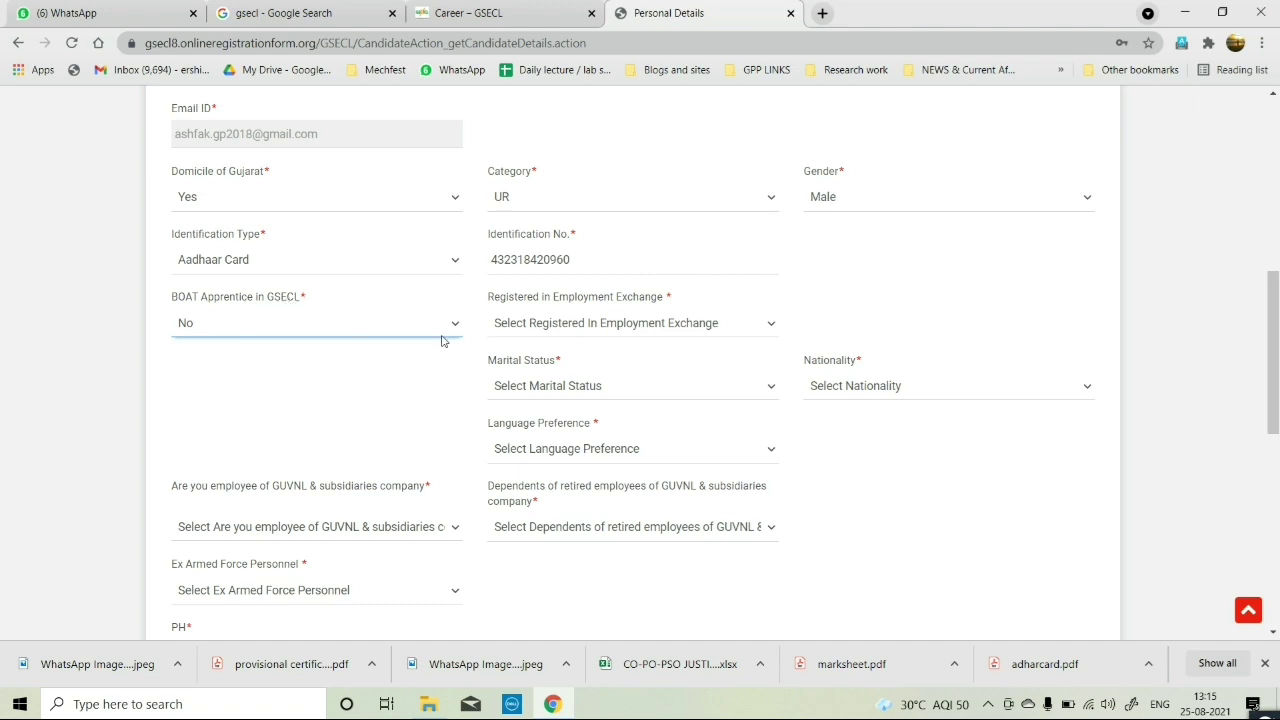
{"action": "left_click", "coordinate": [588, 331]}
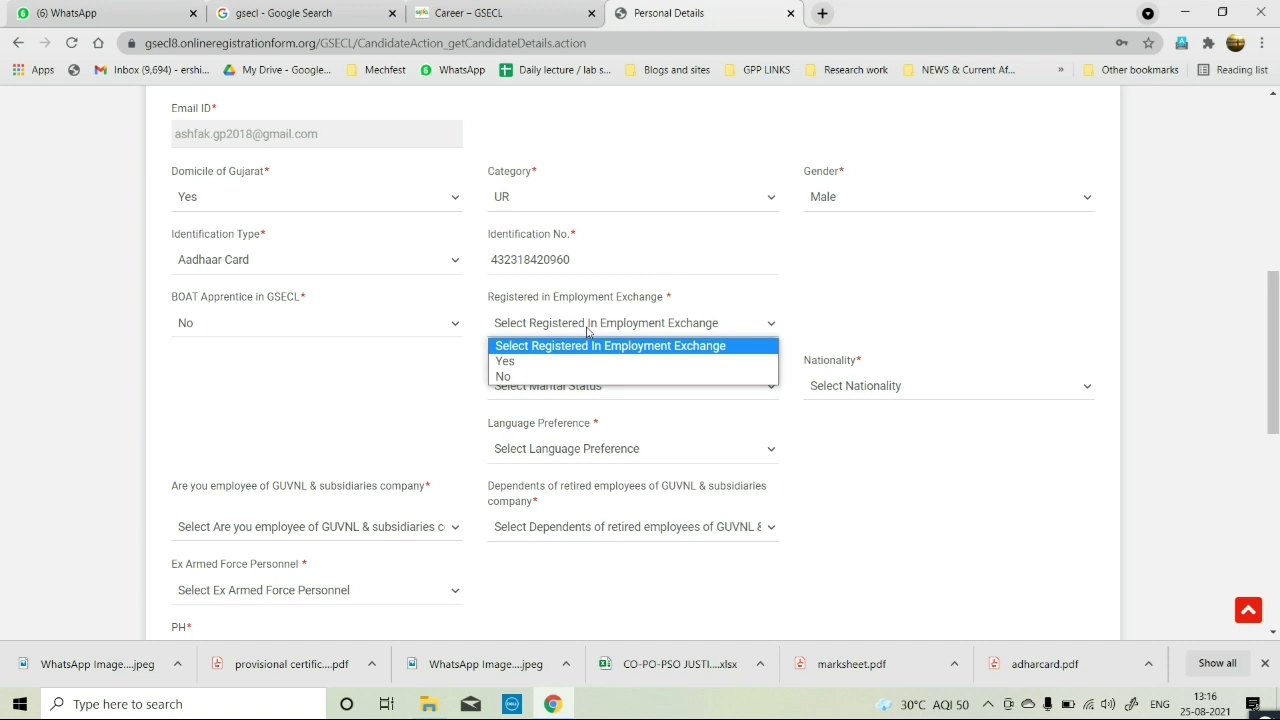
{"action": "left_click", "coordinate": [510, 377]}
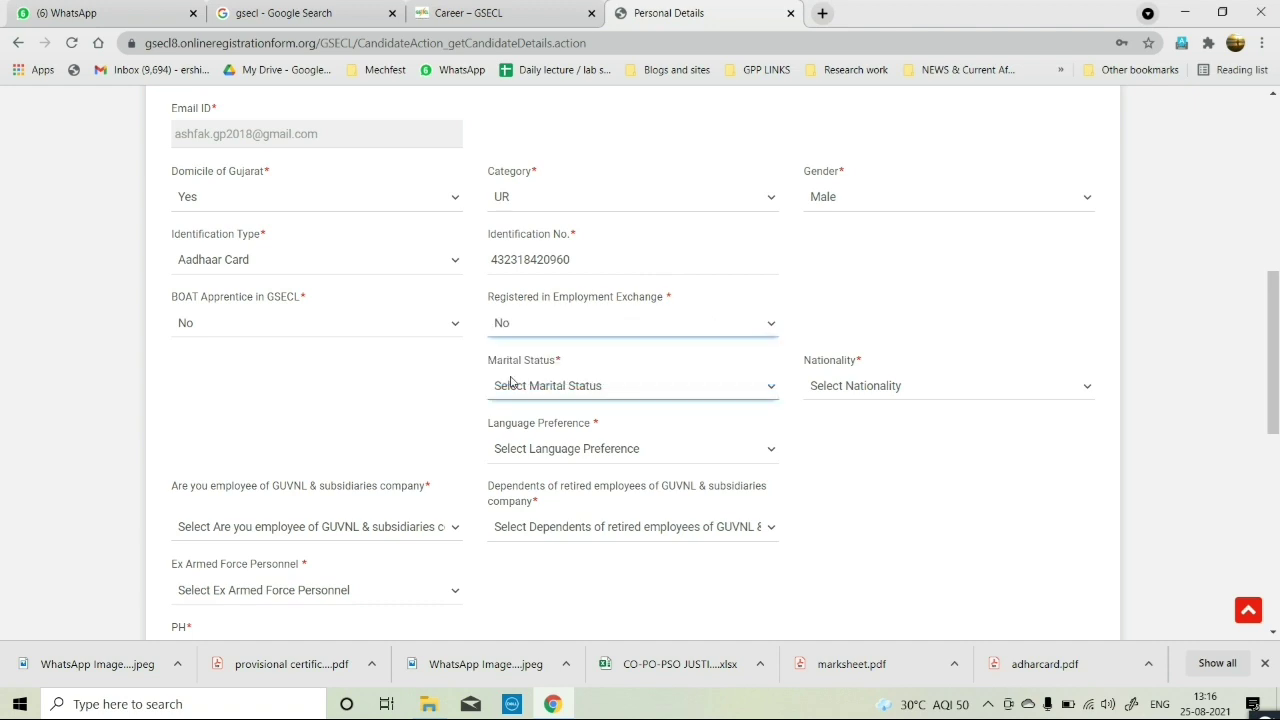
{"action": "left_click", "coordinate": [651, 393]}
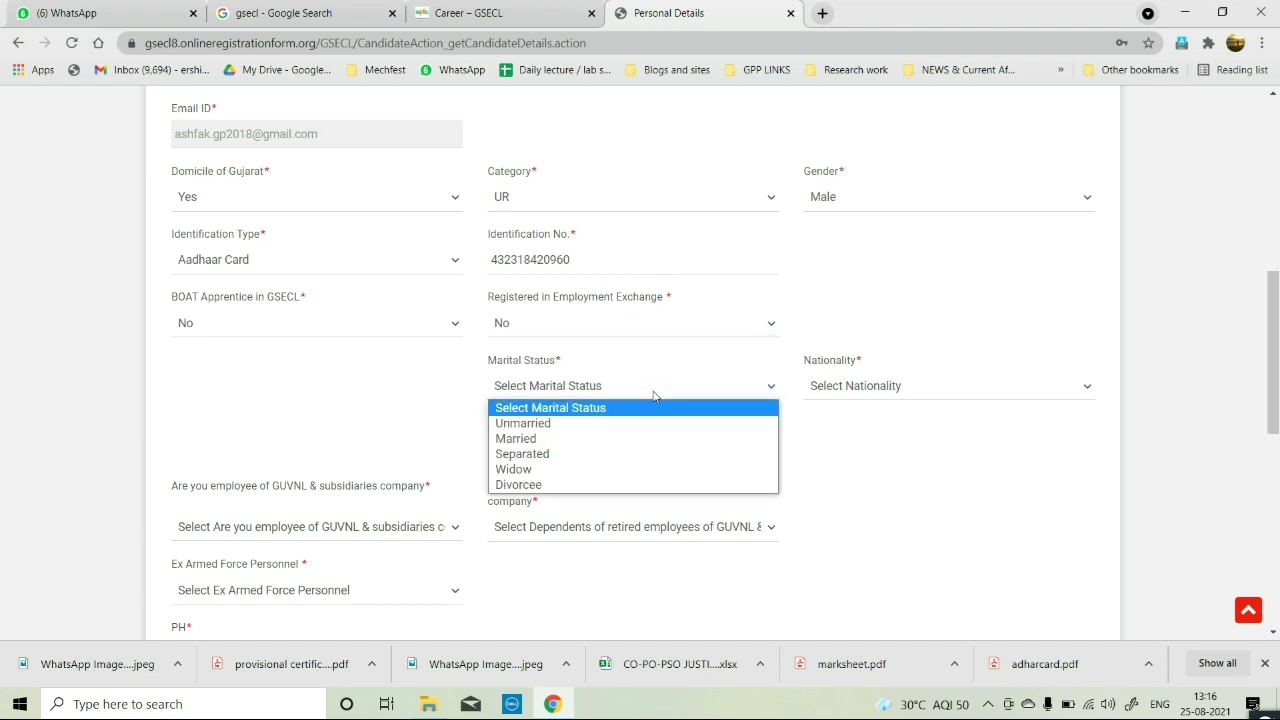
{"action": "left_click", "coordinate": [565, 424]}
{"action": "left_click", "coordinate": [884, 388]}
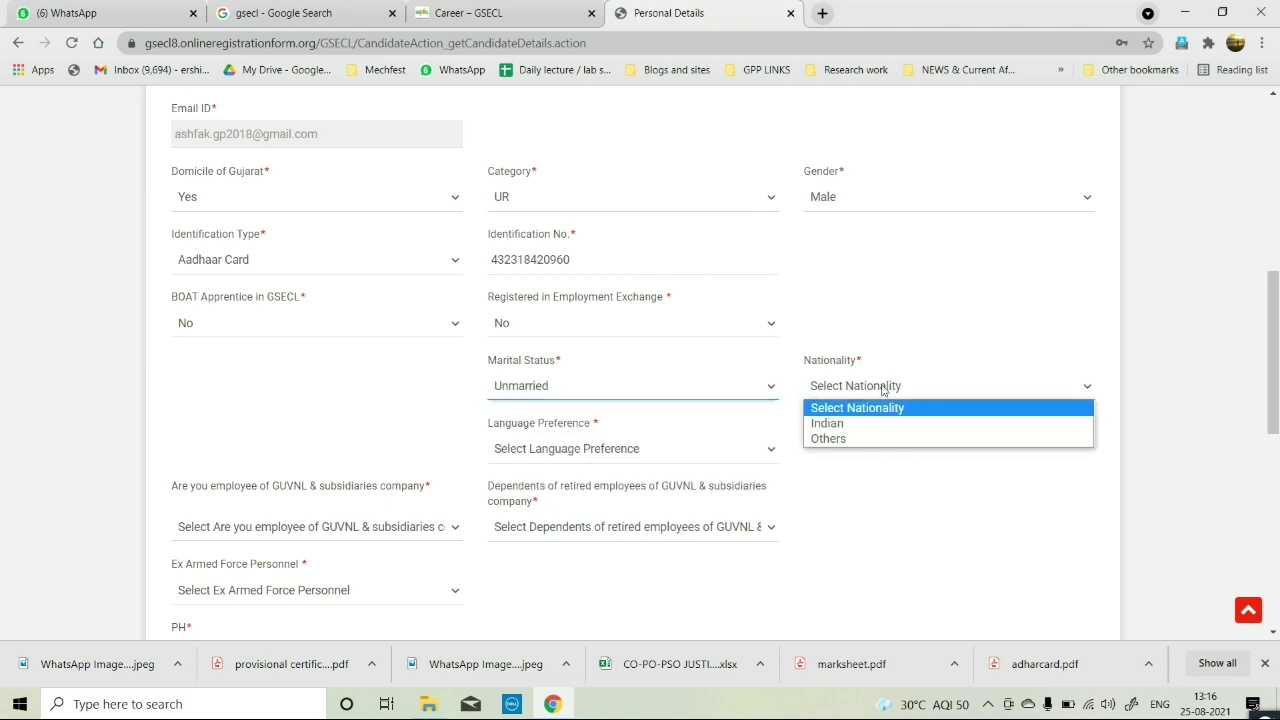
{"action": "left_click", "coordinate": [857, 424]}
Set the language preference to Gujarati, correcting an initial English choice.
{"action": "scroll", "coordinate": [743, 457], "scroll_direction": "down", "scroll_amount": 2}
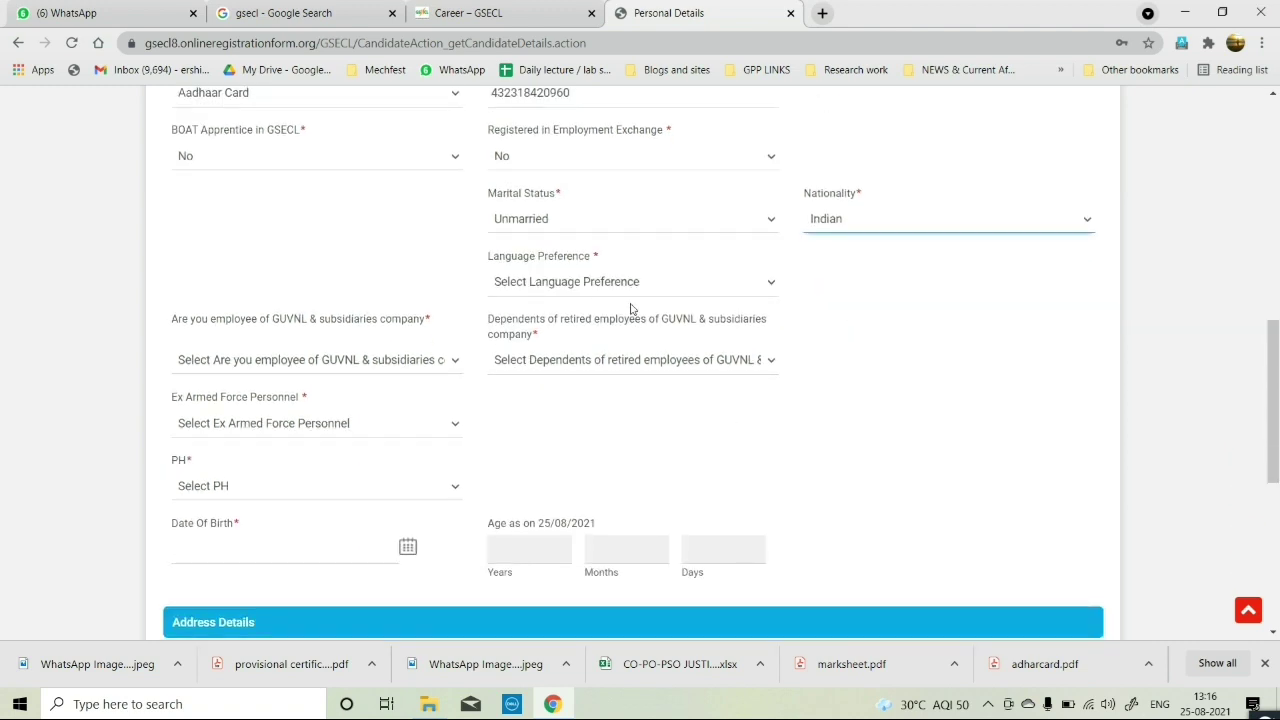
{"action": "left_click", "coordinate": [615, 285]}
{"action": "left_click", "coordinate": [595, 320]}
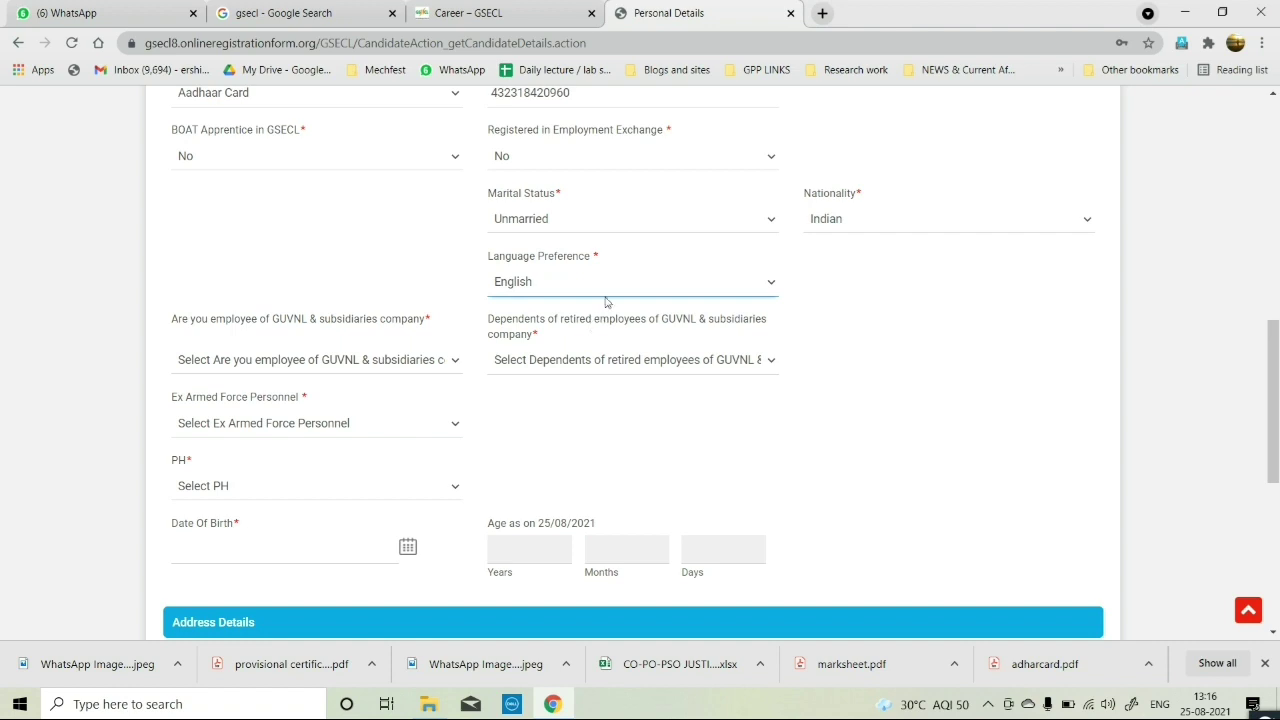
{"action": "left_click", "coordinate": [612, 290]}
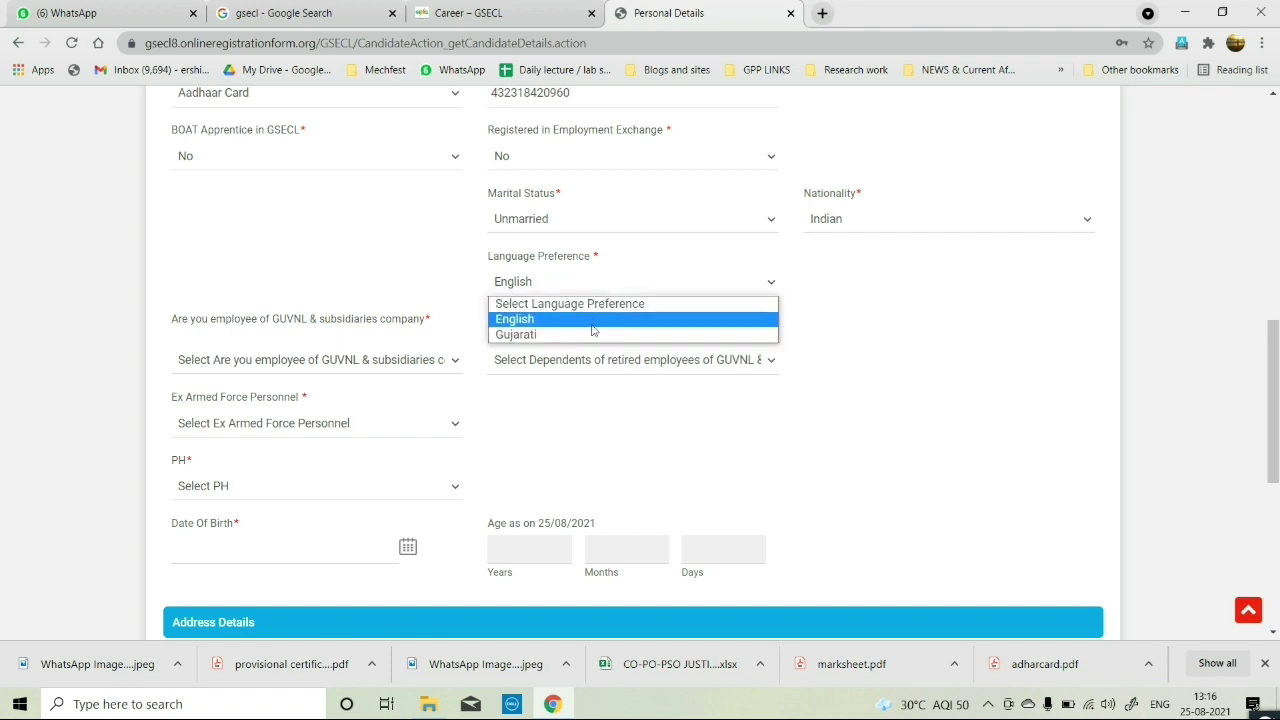
{"action": "left_click", "coordinate": [595, 336]}
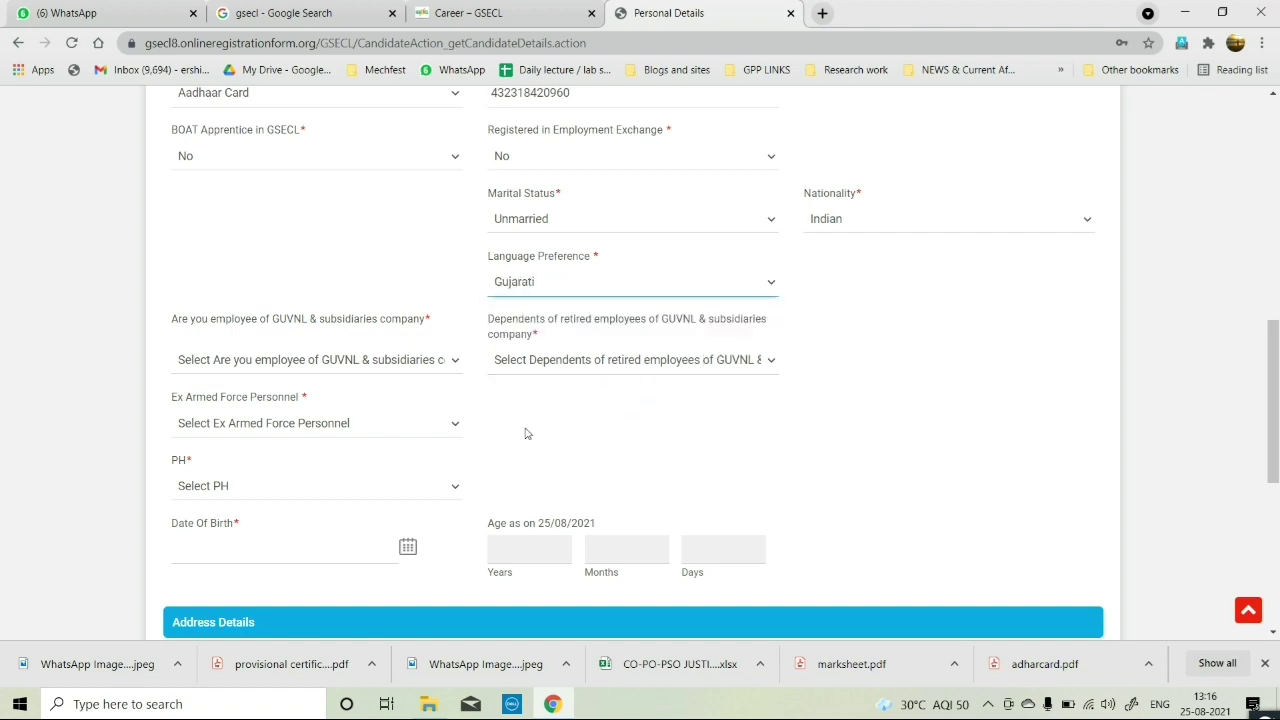
Answer No for GUVNL employee, dependents of retired employees, Ex Armed Force Personnel and PH.
{"action": "left_click", "coordinate": [421, 368]}
{"action": "left_click", "coordinate": [372, 413]}
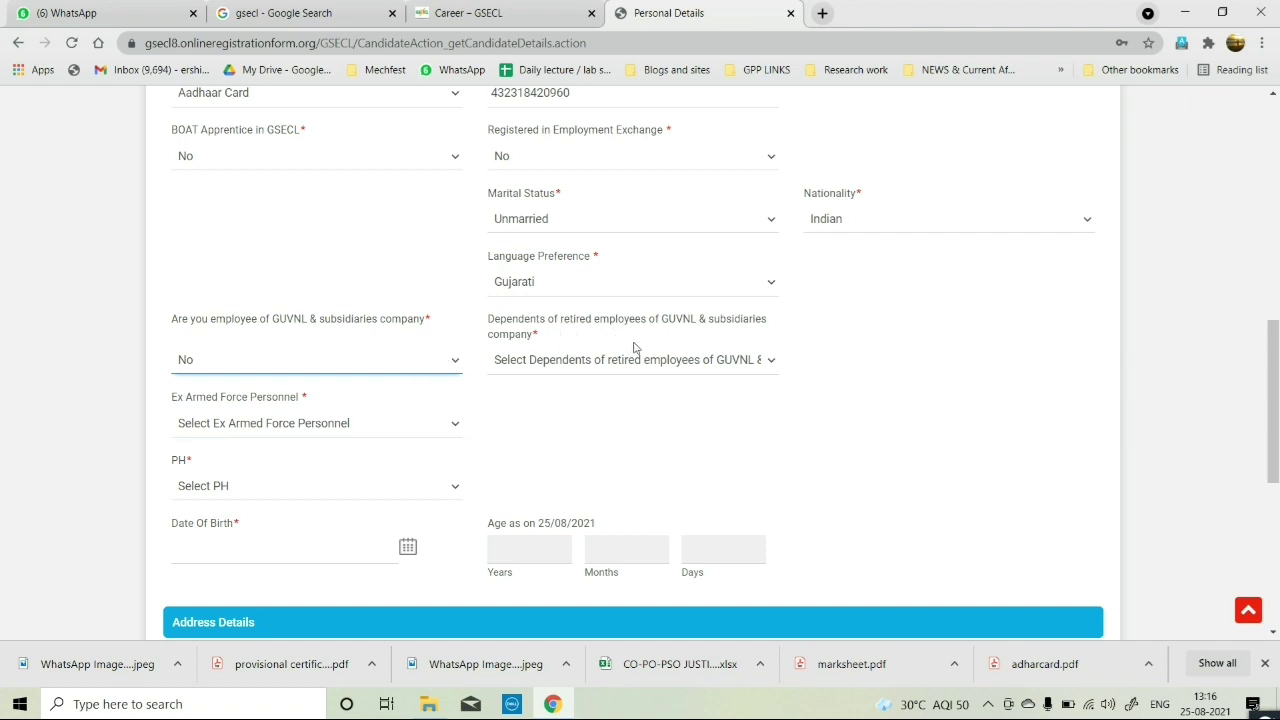
{"action": "left_click", "coordinate": [686, 360]}
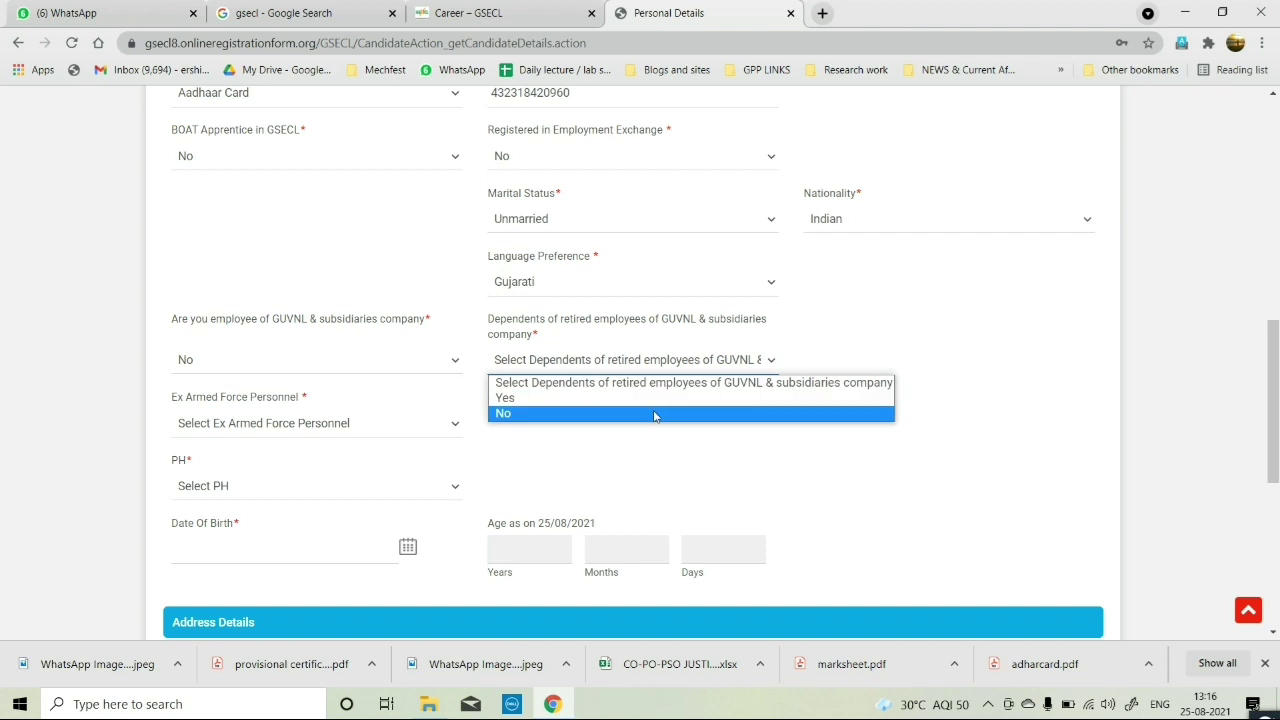
{"action": "left_click", "coordinate": [657, 413]}
{"action": "scroll", "coordinate": [652, 418], "scroll_direction": "down", "scroll_amount": 1}
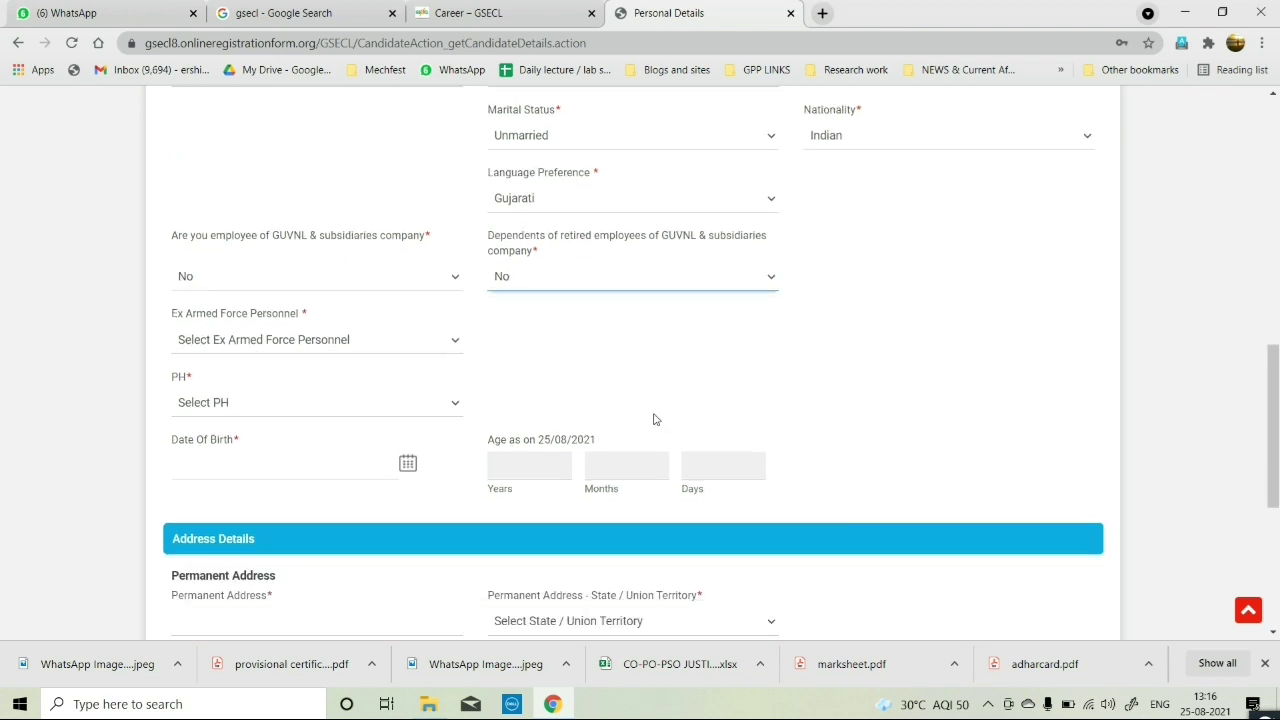
{"action": "left_click", "coordinate": [385, 346]}
{"action": "left_click", "coordinate": [271, 392]}
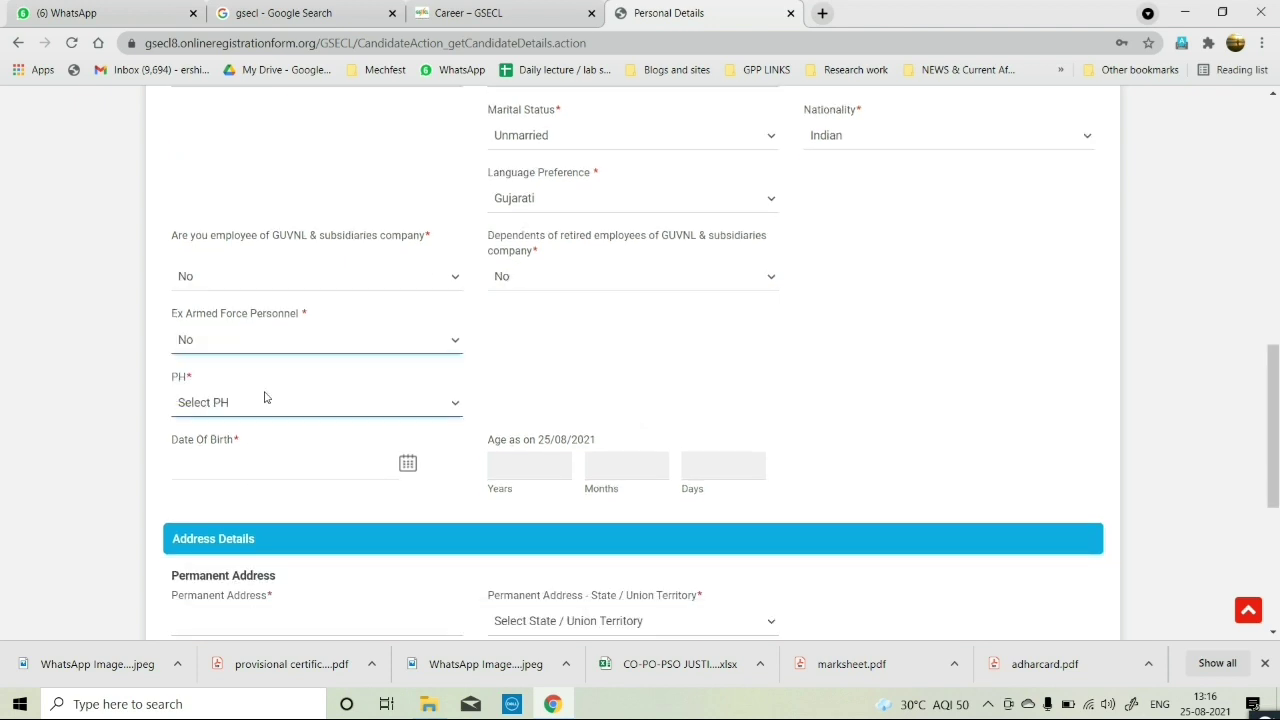
{"action": "left_click", "coordinate": [340, 408]}
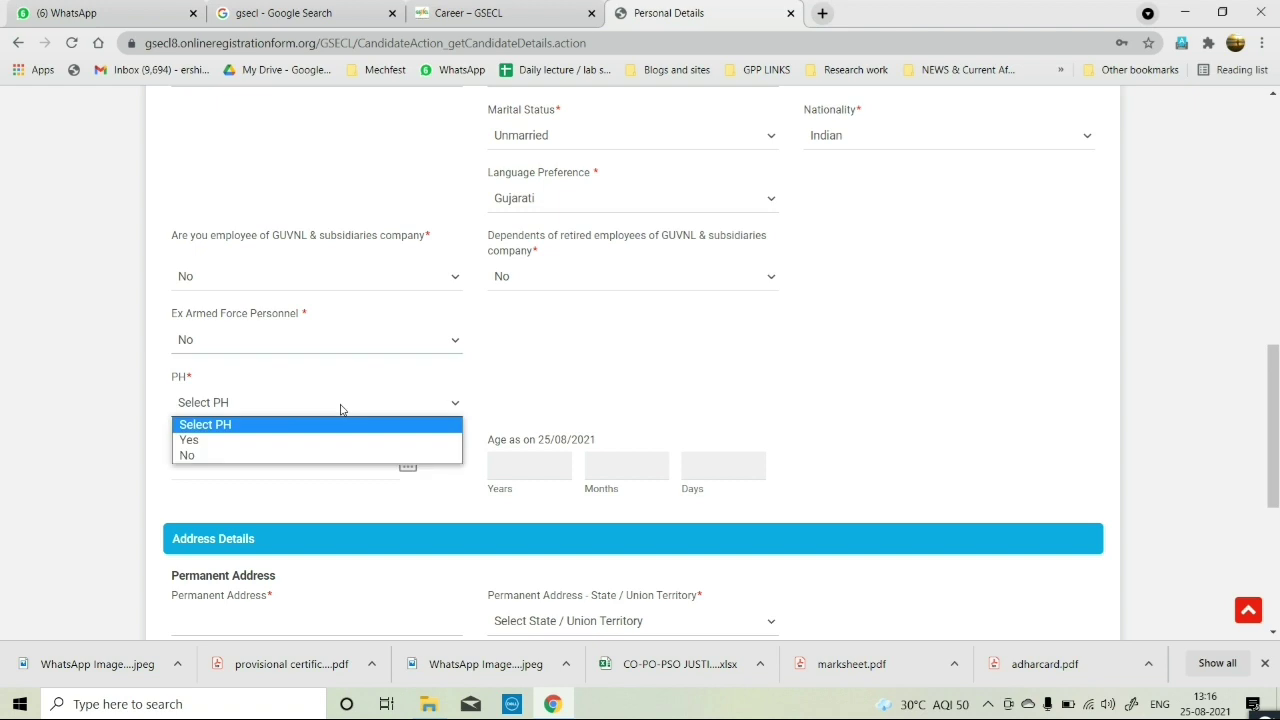
{"action": "left_click", "coordinate": [227, 458]}
{"action": "scroll", "coordinate": [357, 429], "scroll_direction": "down", "scroll_amount": 1}
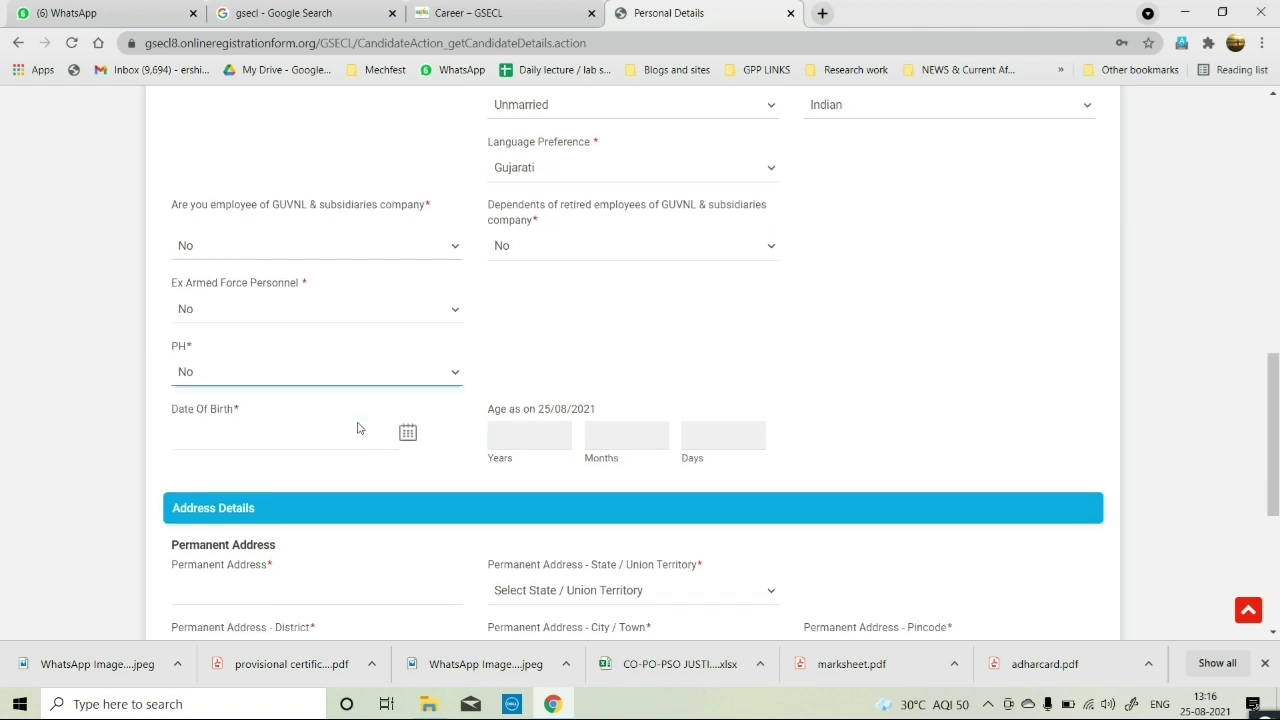
{"action": "left_click", "coordinate": [408, 380]}
Pick the birth year, month and day in the calendar, giving an age of 18 years, 5 months, 13 days.
{"action": "left_click", "coordinate": [290, 414]}
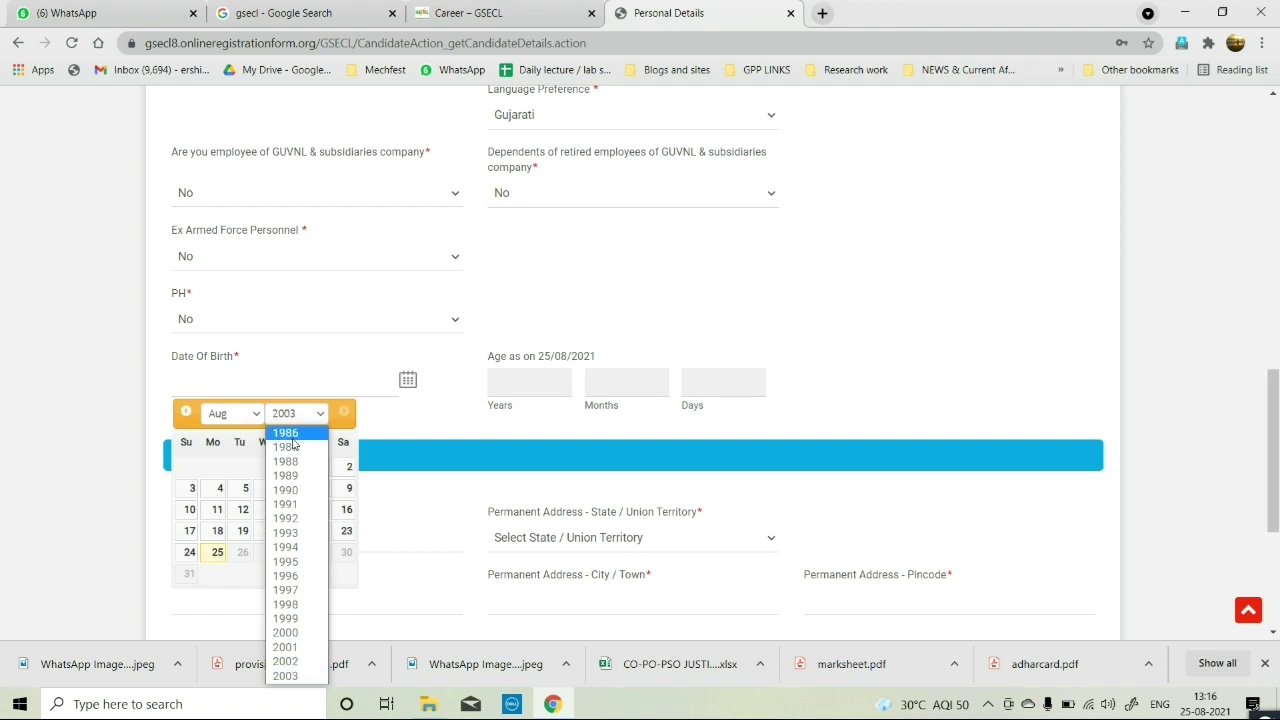
{"action": "left_click", "coordinate": [287, 432]}
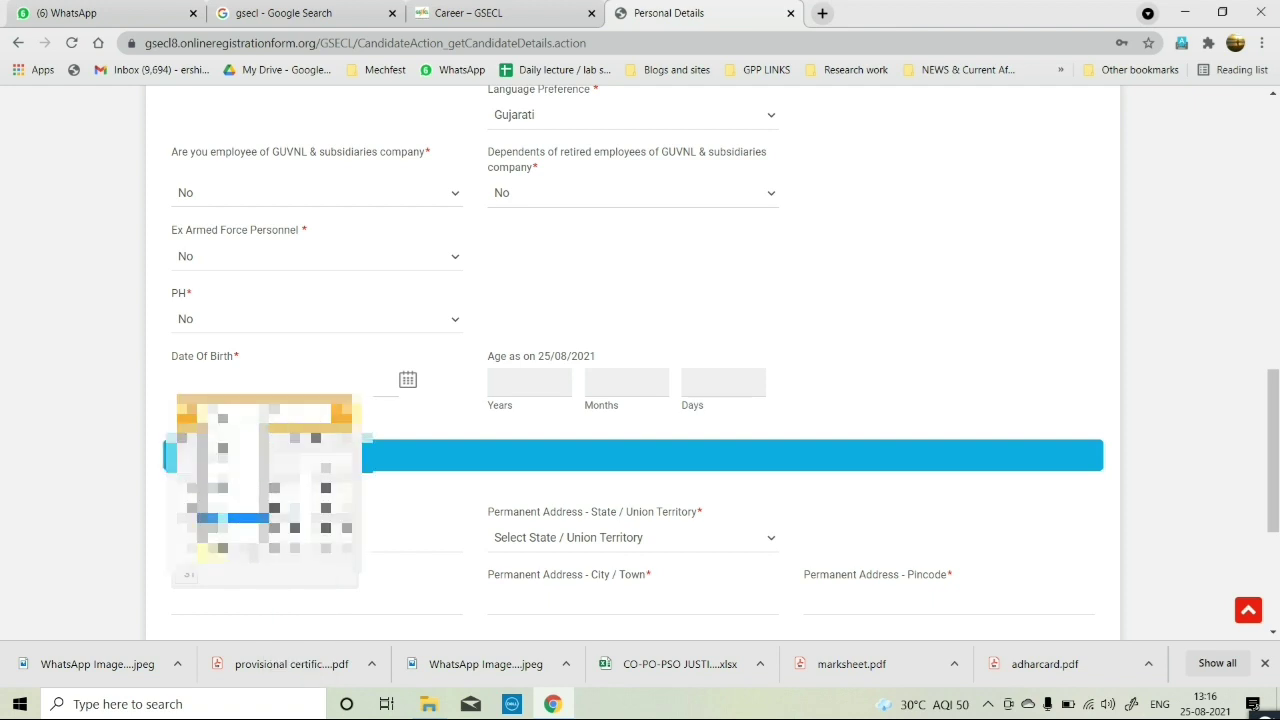
{"action": "left_click", "coordinate": [233, 463]}
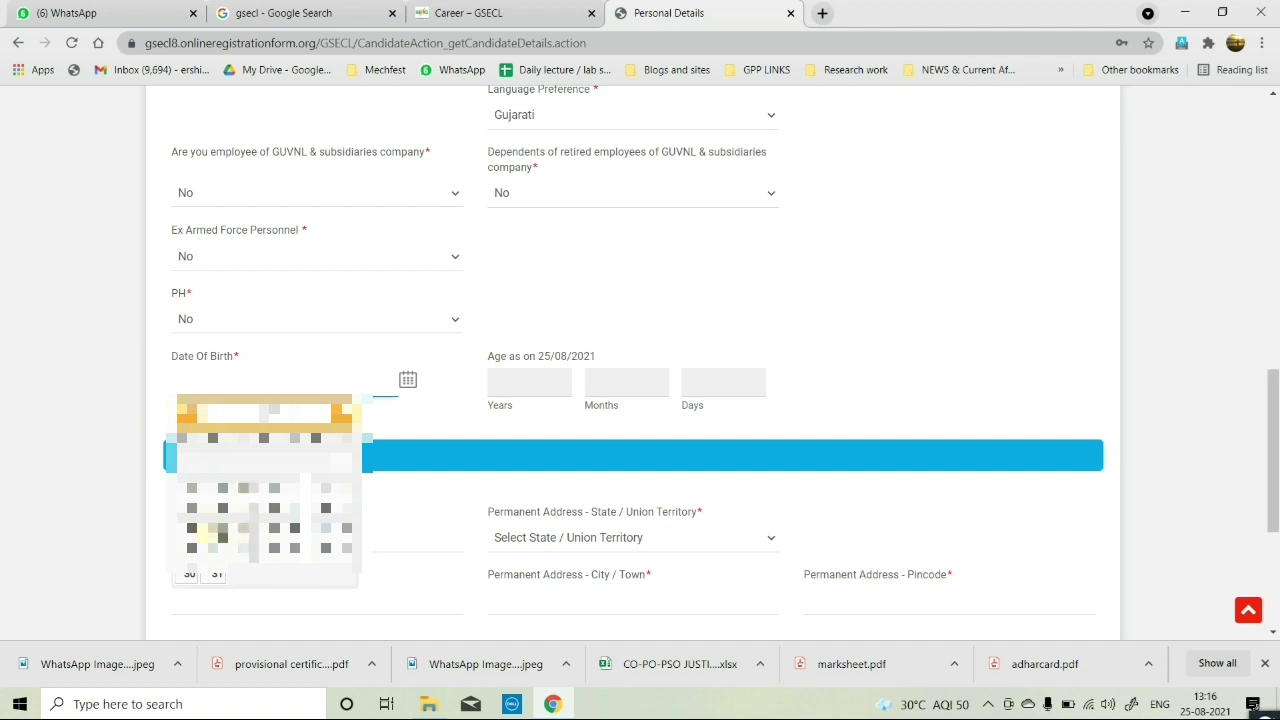
{"action": "left_click", "coordinate": [273, 516]}
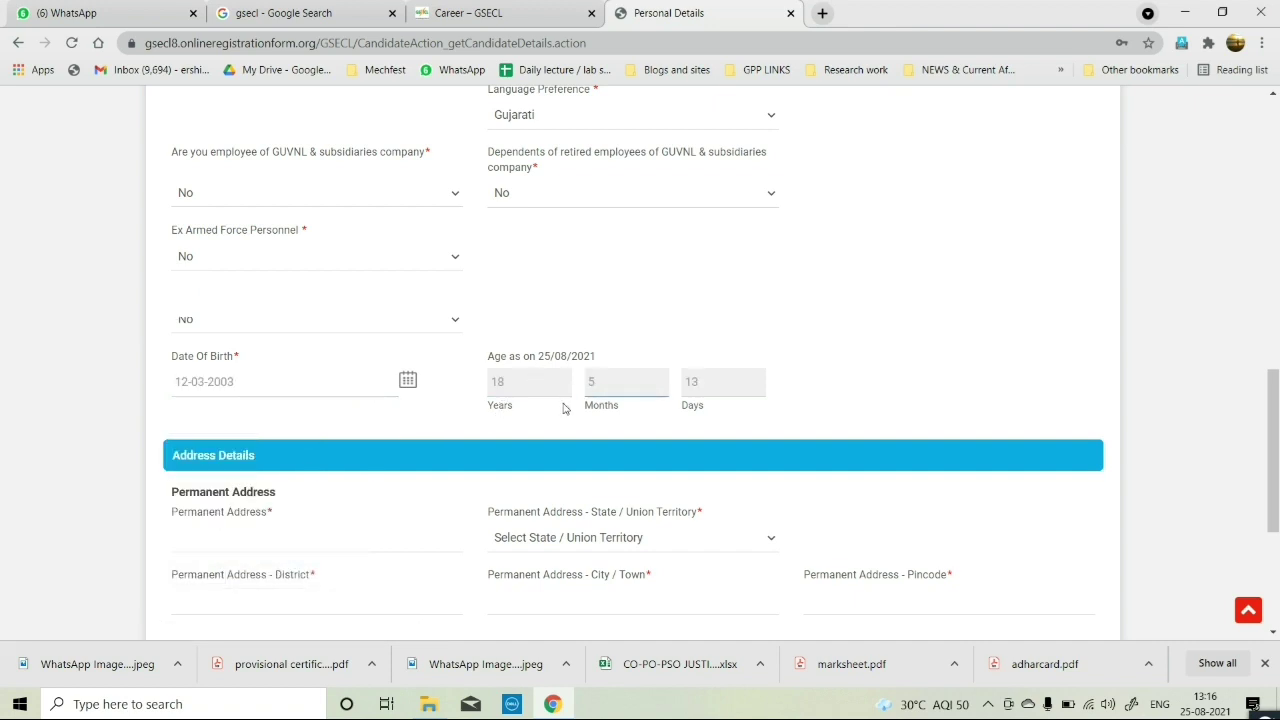
{"action": "scroll", "coordinate": [537, 318], "scroll_direction": "down", "scroll_amount": 1}
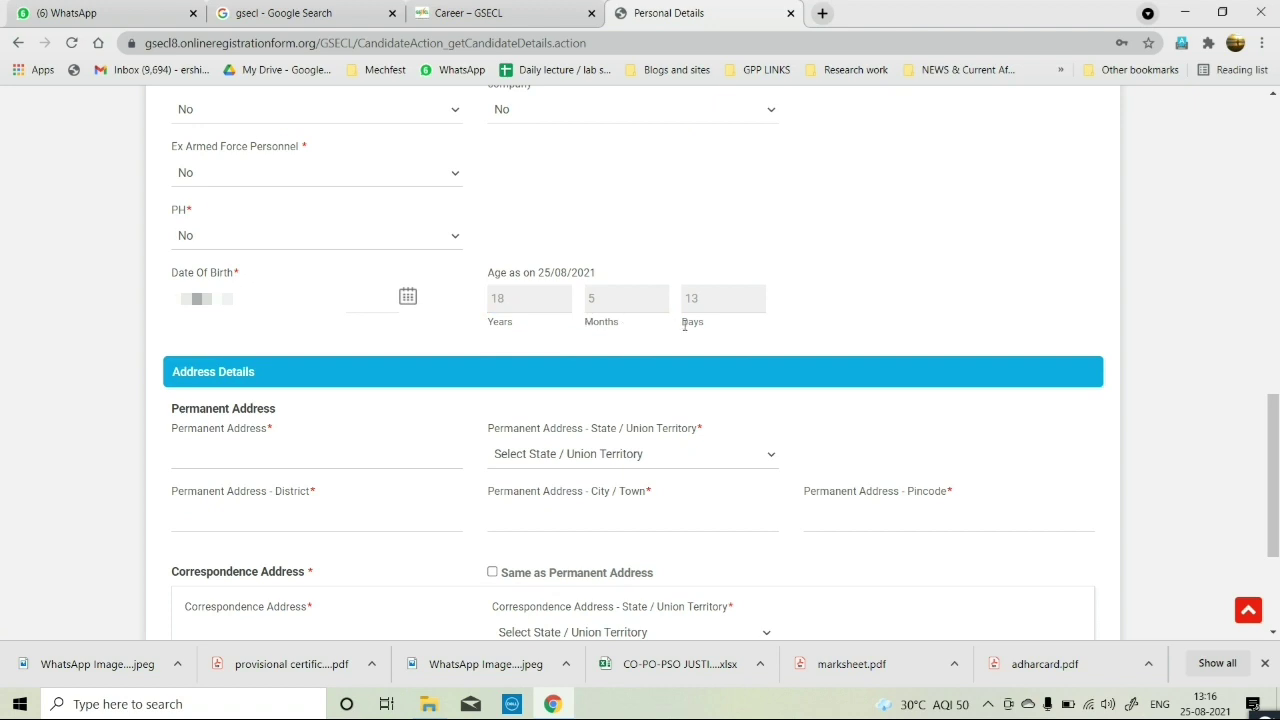
{"action": "scroll", "coordinate": [268, 400], "scroll_direction": "down", "scroll_amount": 1}
Enter the permanent street address, choose the state, and set the district to Banaskantha.
{"action": "left_click", "coordinate": [274, 373]}
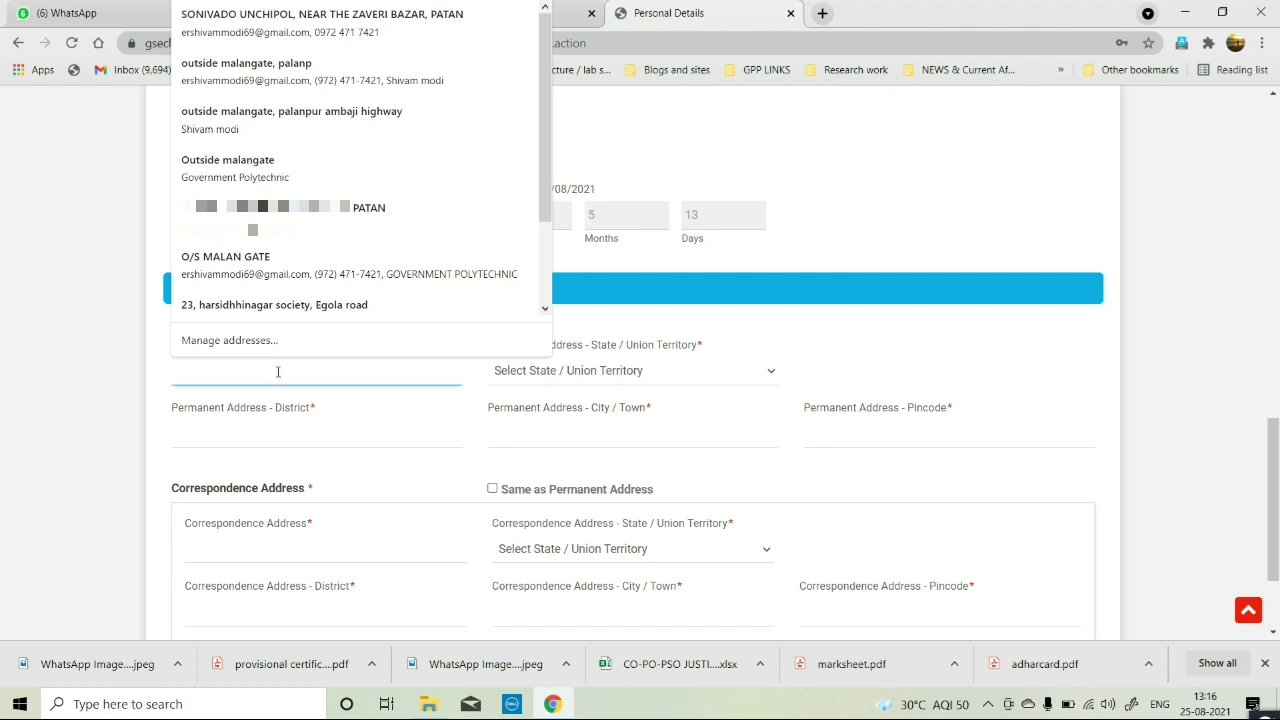
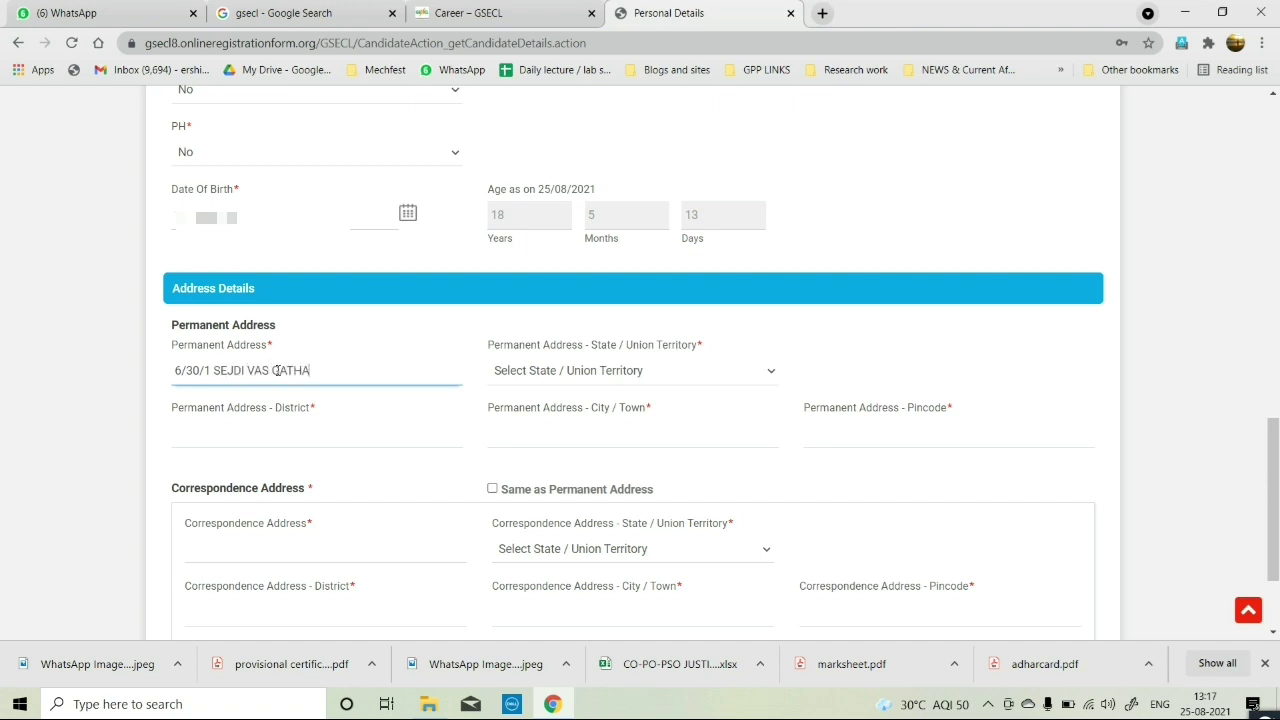
{"action": "left_click", "coordinate": [582, 372]}
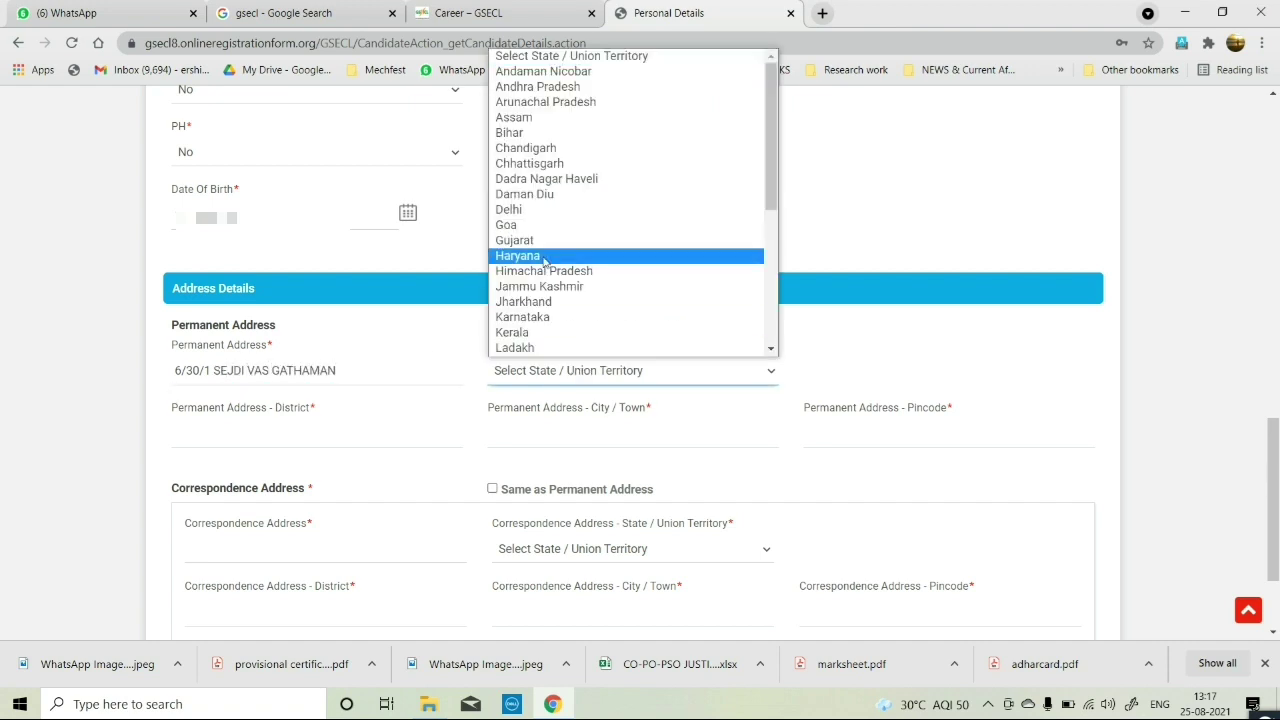
{"action": "left_click", "coordinate": [540, 240]}
{"action": "left_click", "coordinate": [327, 434]}
{"action": "left_click", "coordinate": [214, 195]}
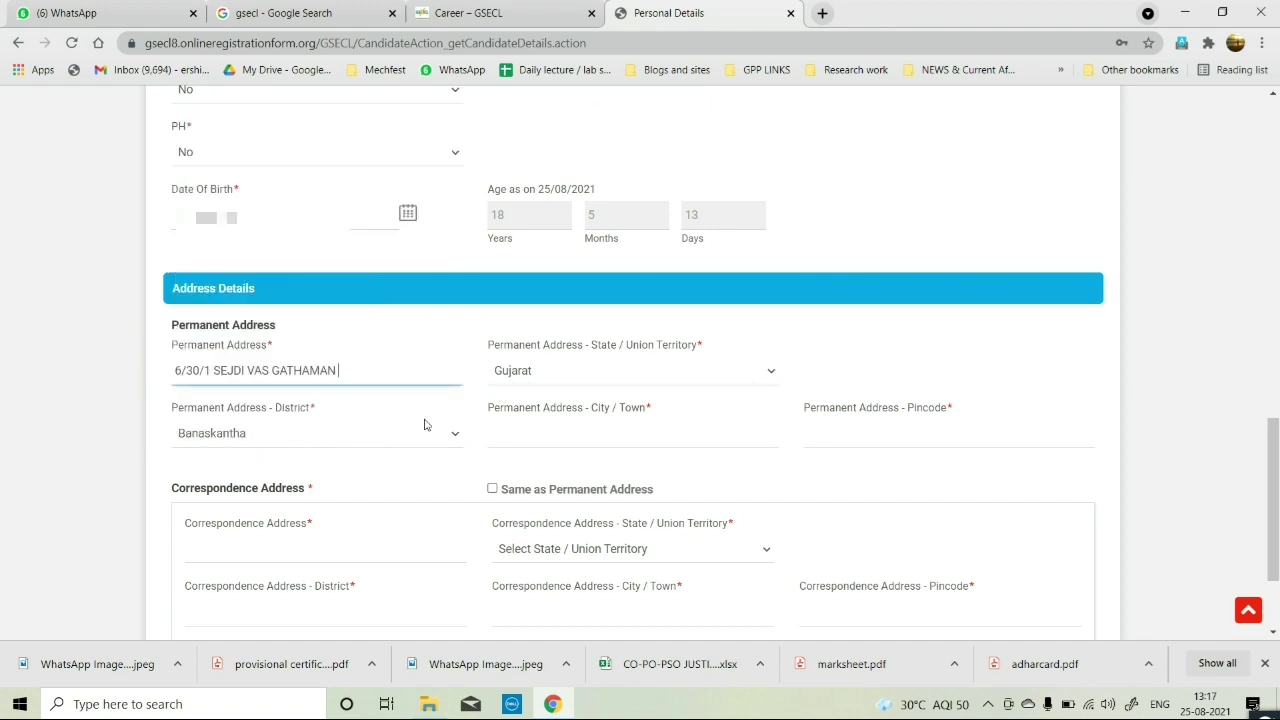
{"action": "type", "text": "BANASKANTHA"}
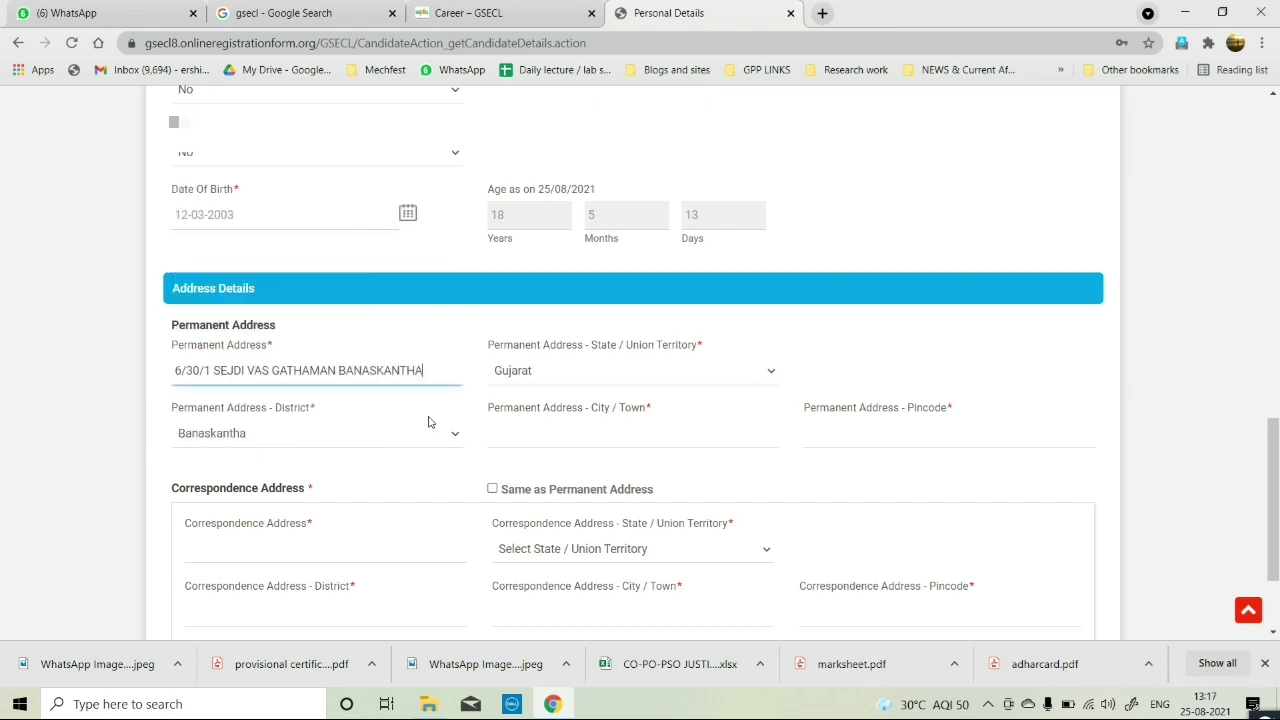
Enter Palanpur as the city and the pincode, and make correspondence address same as permanent.
{"action": "scroll", "coordinate": [428, 422], "scroll_direction": "down", "scroll_amount": 1}
{"action": "left_click", "coordinate": [603, 337]}
{"action": "left_click", "coordinate": [908, 343]}
{"action": "type", "text": "385"}
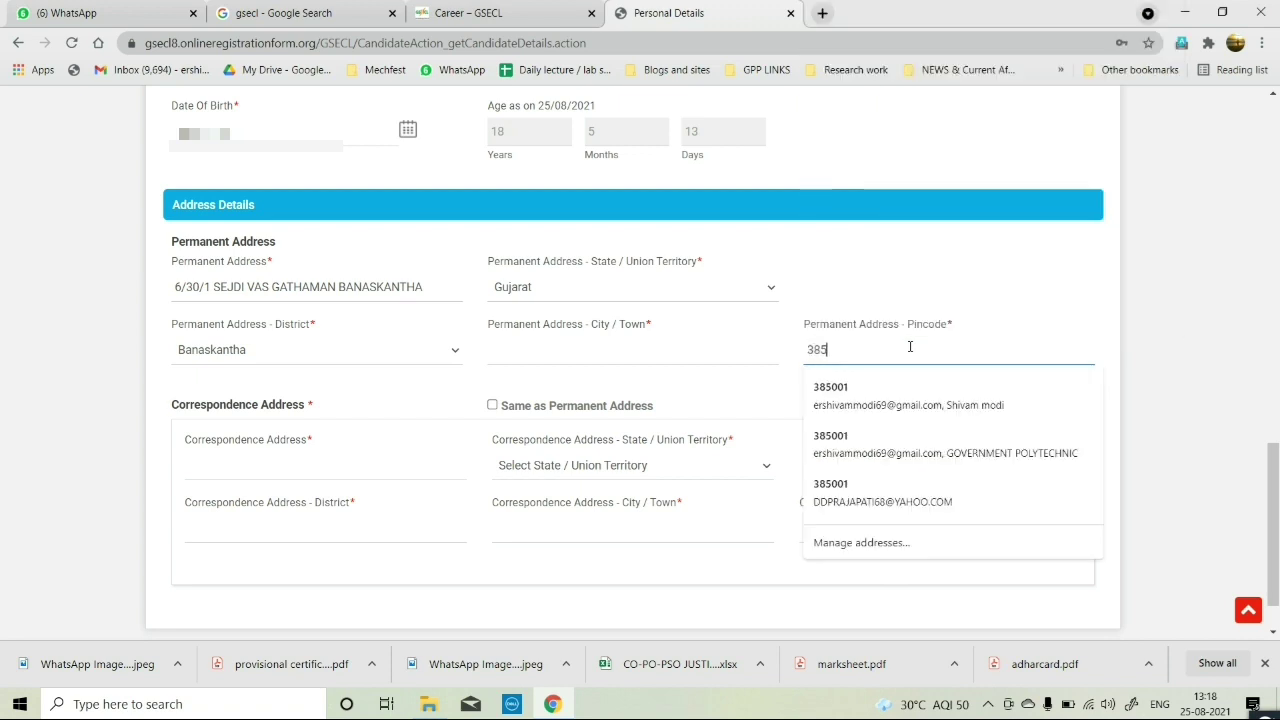
{"action": "type", "text": "001"}
{"action": "left_click", "coordinate": [500, 349]}
{"action": "type", "text": "PALAN"}
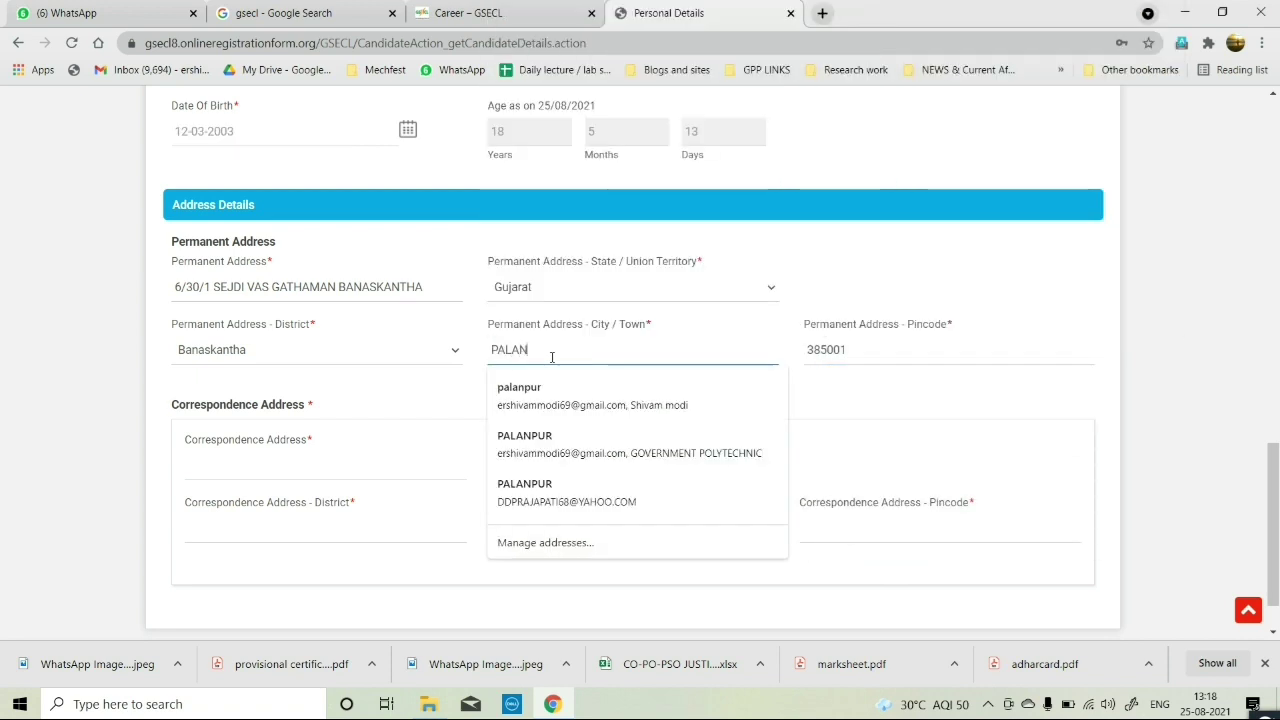
{"action": "type", "text": "PUR"}
{"action": "key", "text": "Tab"}
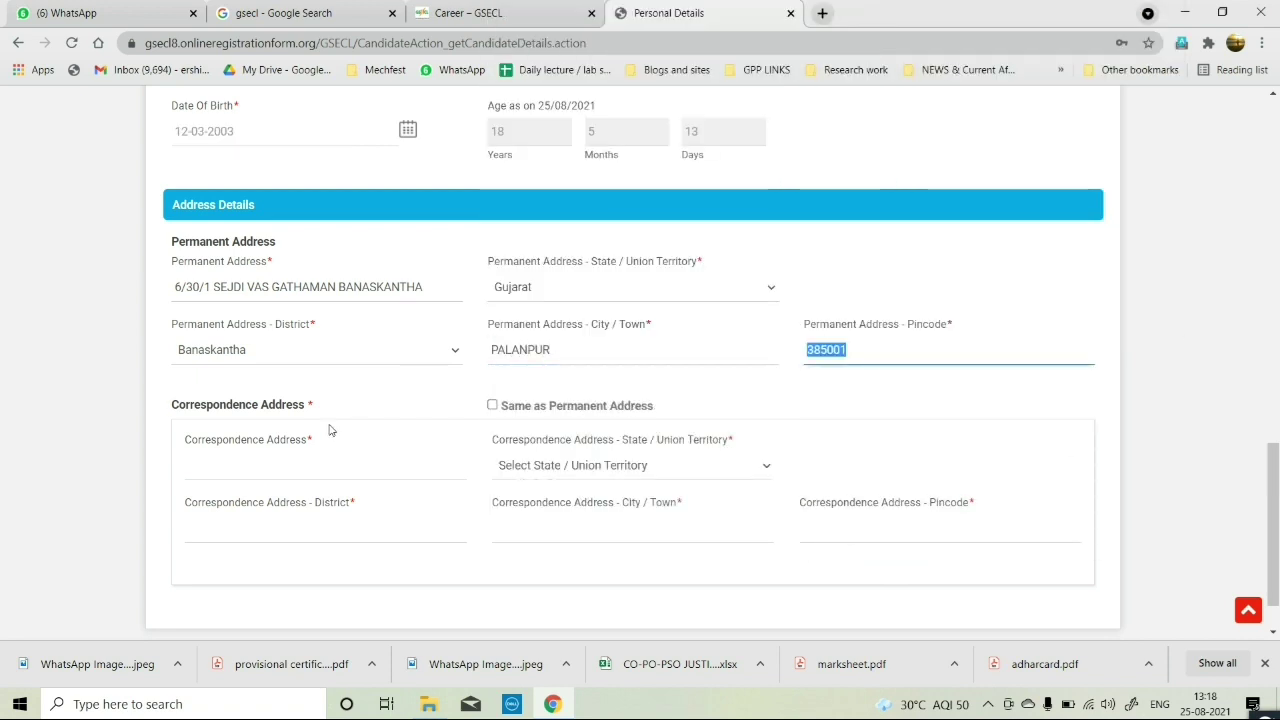
{"action": "left_click", "coordinate": [492, 406]}
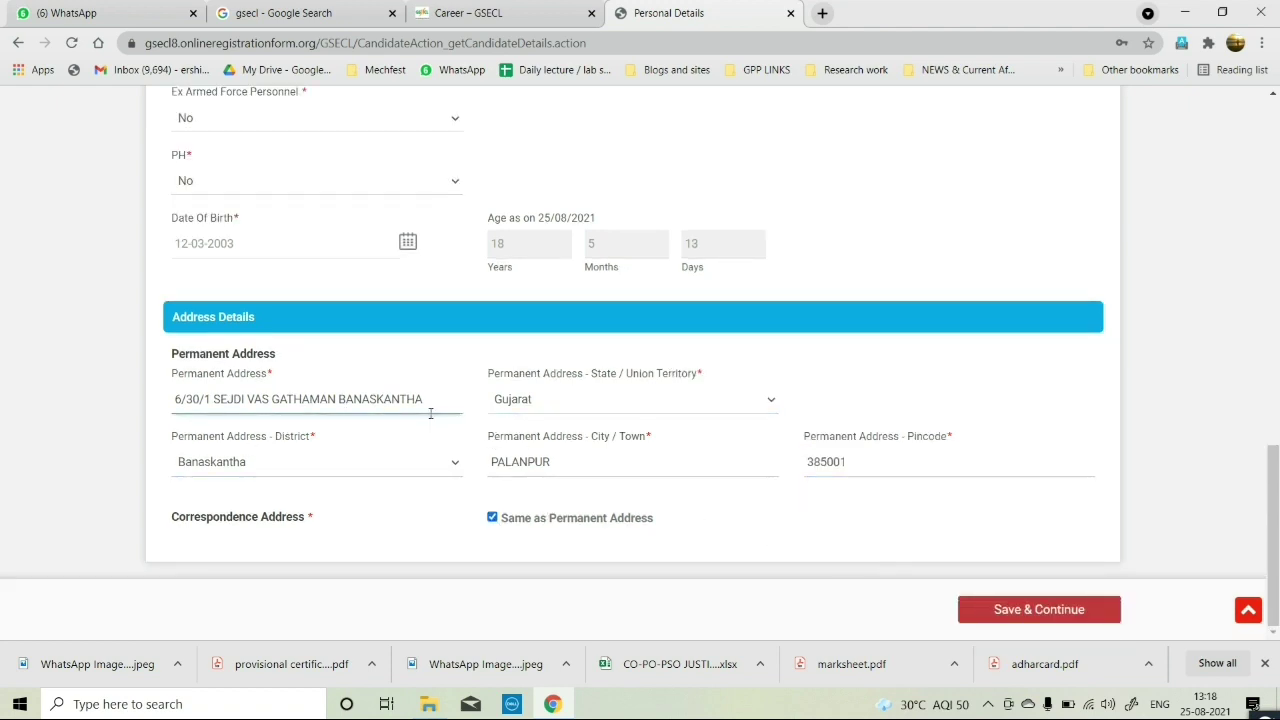
Save the personal details and enter ROSHAN HIGHSCHOOL GATHAMAN as the SSC institution.
{"action": "left_click", "coordinate": [1028, 612]}
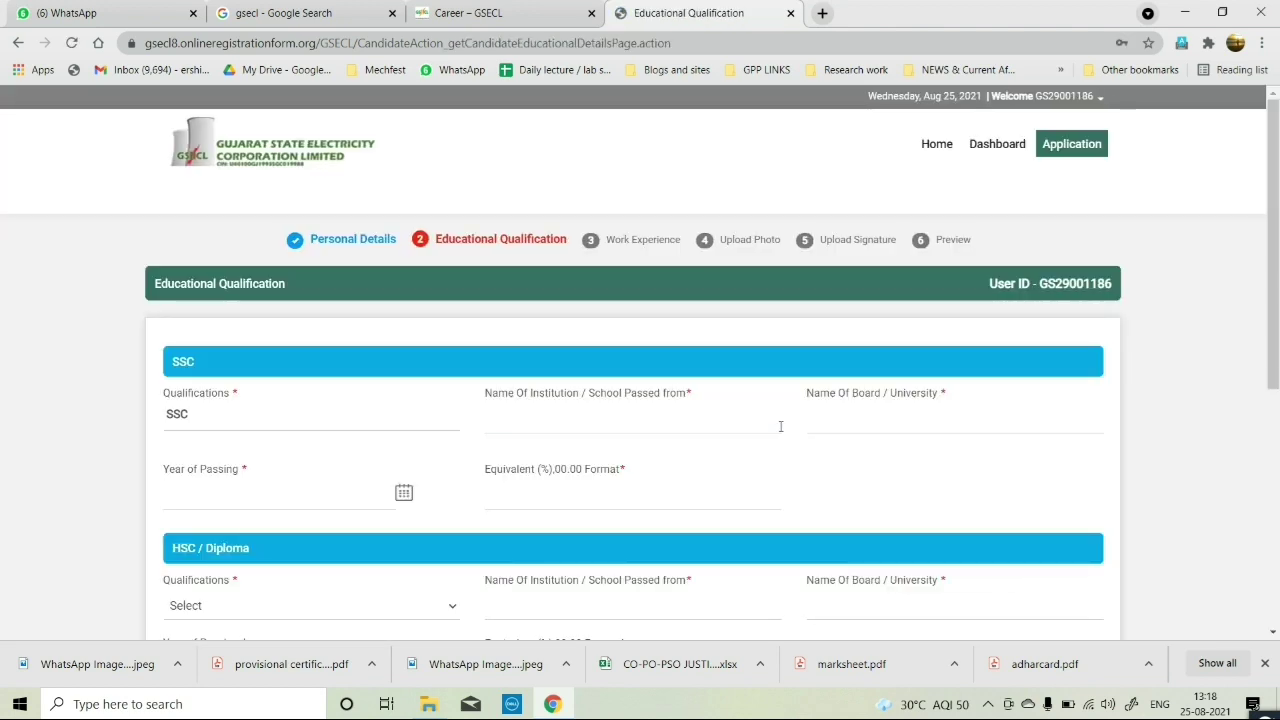
{"action": "scroll", "coordinate": [247, 464], "scroll_direction": "down", "scroll_amount": 1}
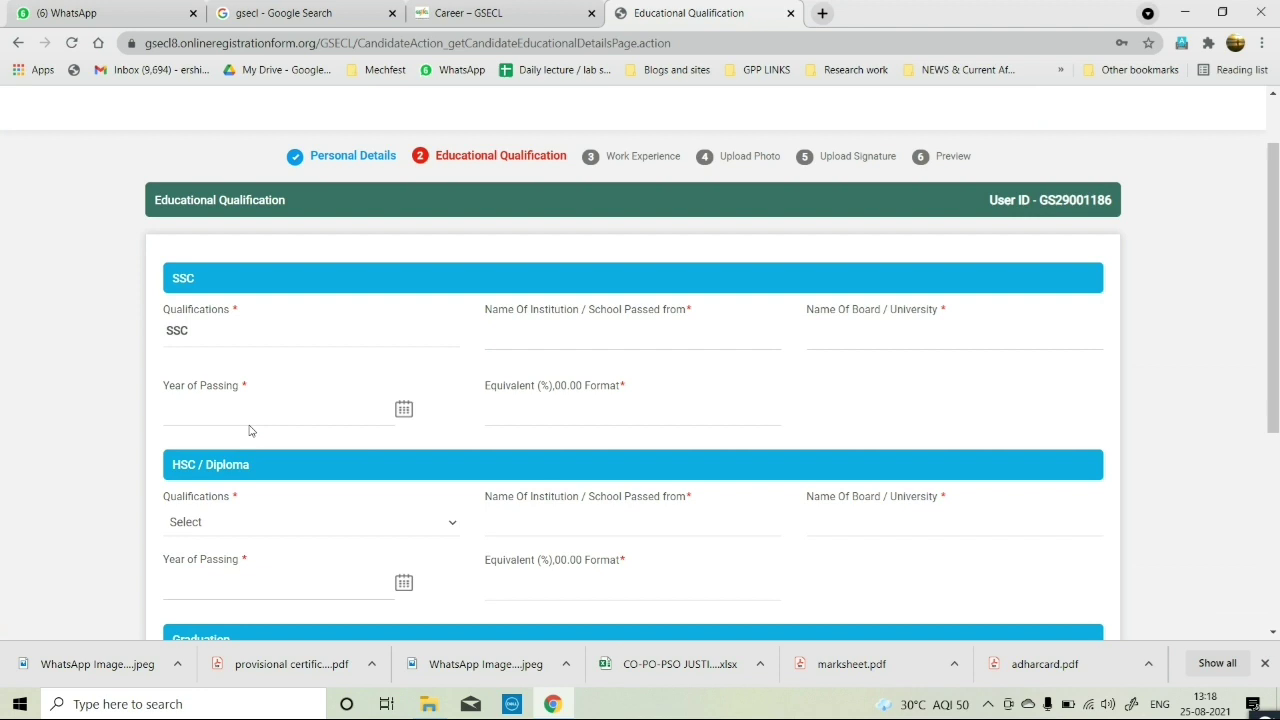
{"action": "left_click", "coordinate": [513, 326]}
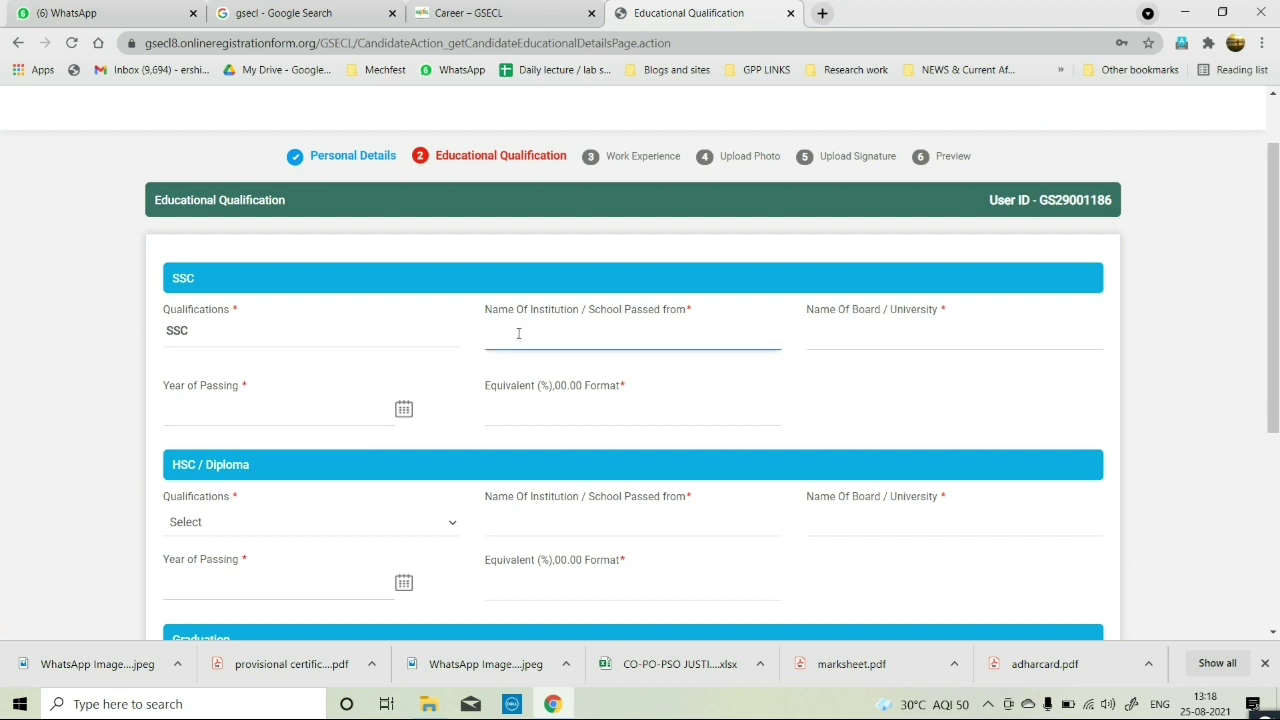
{"action": "left_click", "coordinate": [519, 333]}
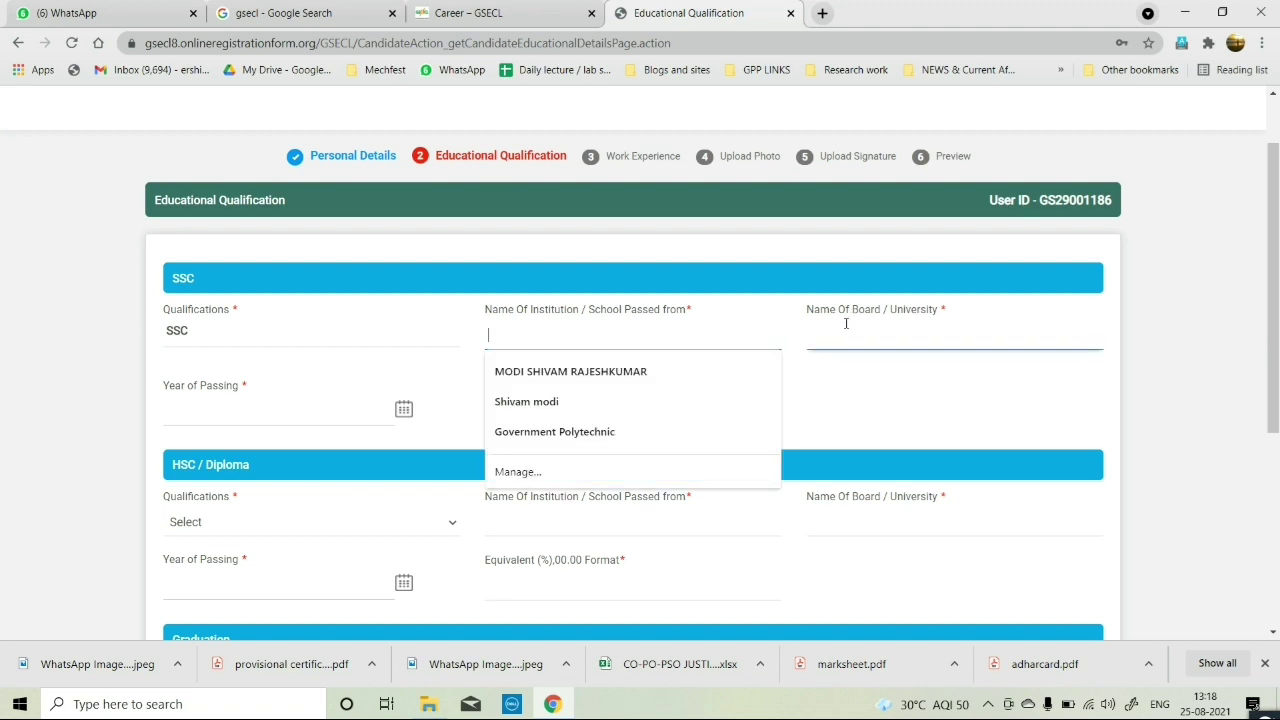
{"action": "type", "text": "RO"}
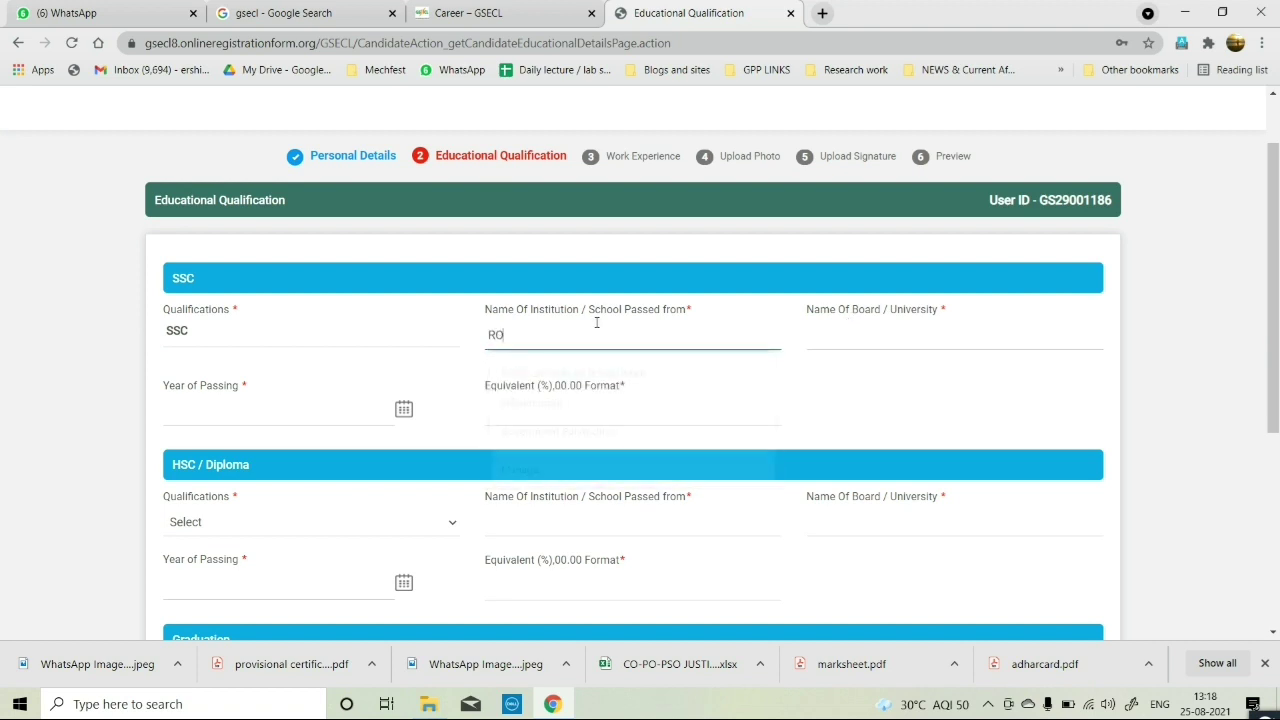
{"action": "type", "text": "SHAN H"}
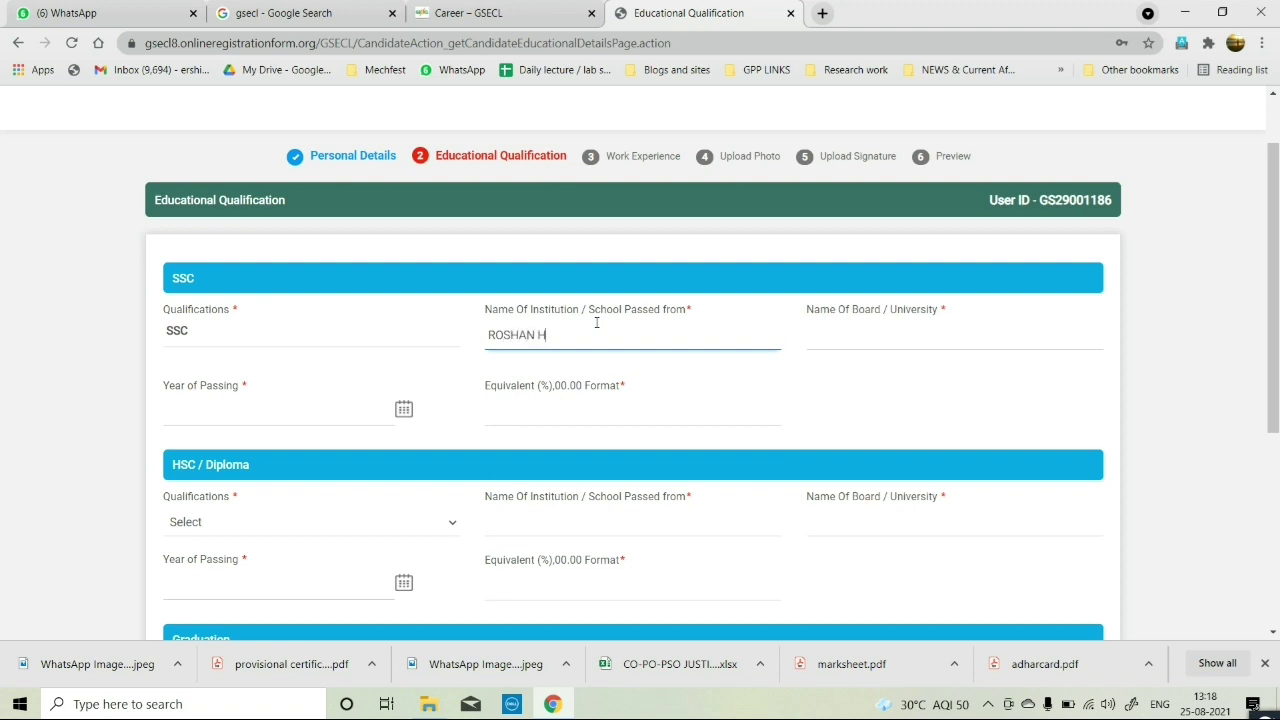
{"action": "type", "text": "IGHSCHOOL GATHAMAN"}
{"action": "key", "text": "Tab"}
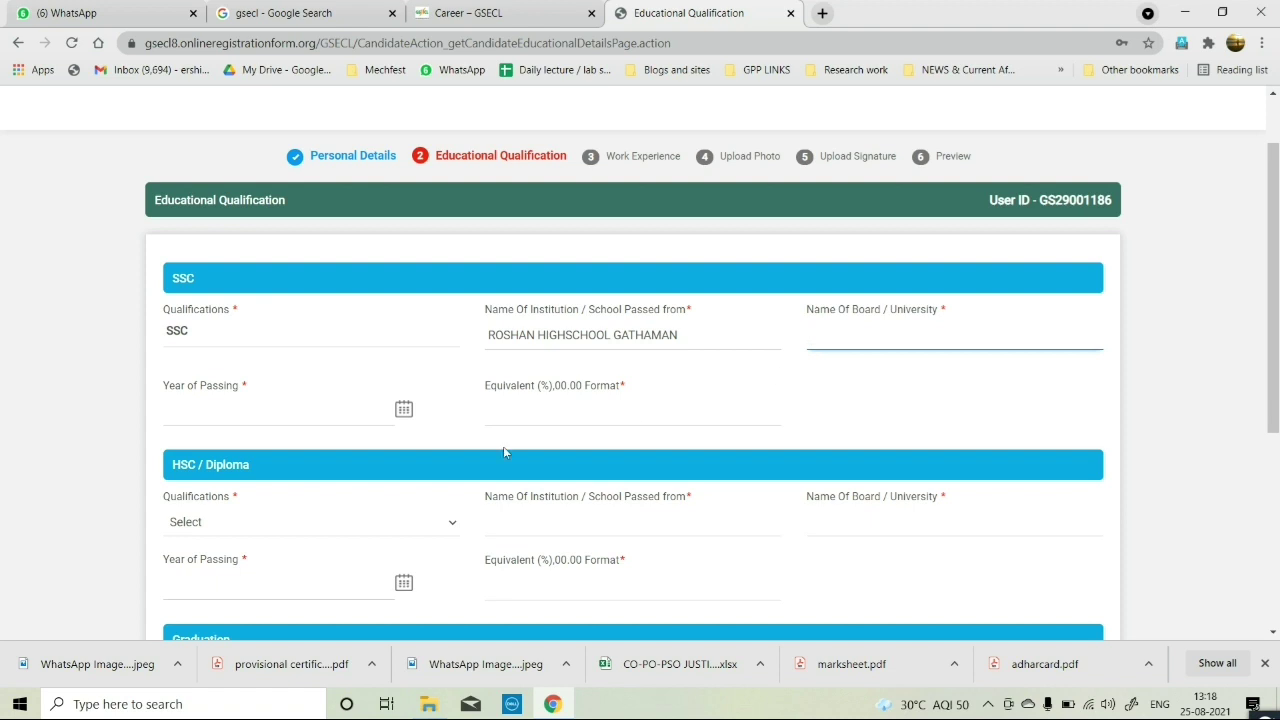
Set the SSC passing year to 2018 and the board name to GSHSEB GANDHINAGAR.
{"action": "left_click", "coordinate": [404, 411]}
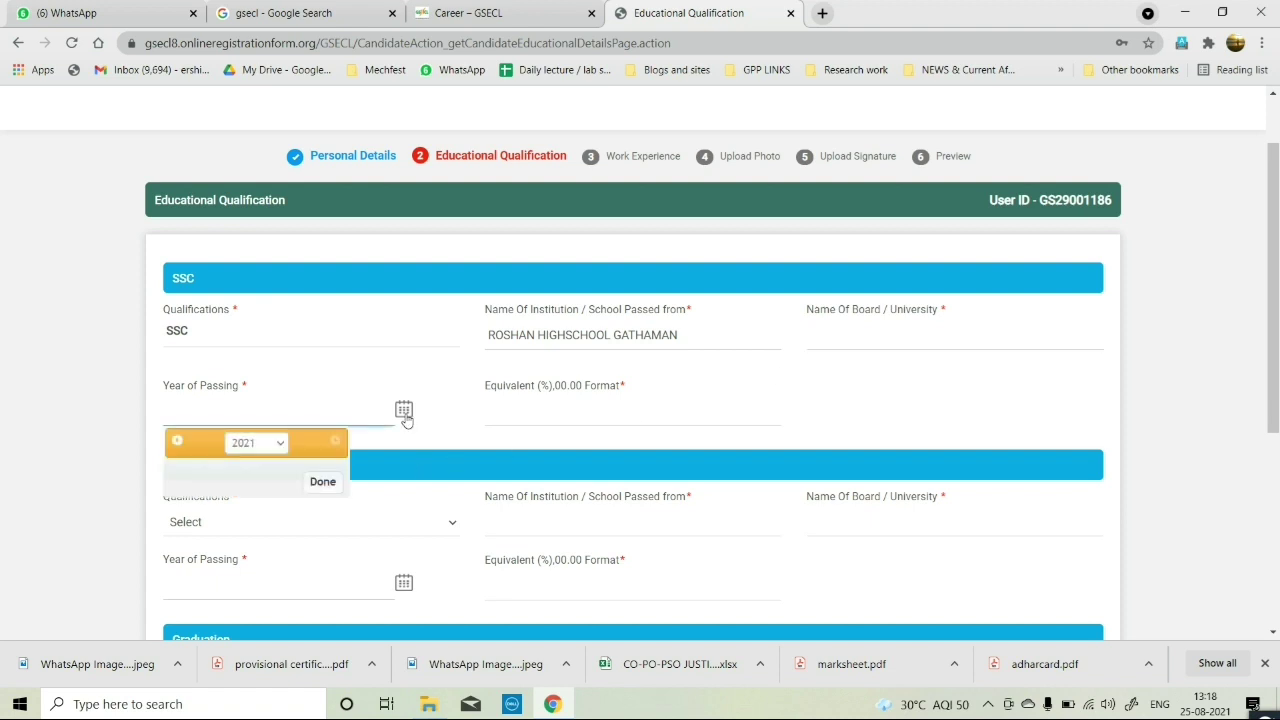
{"action": "left_click", "coordinate": [262, 444]}
{"action": "left_click", "coordinate": [259, 464]}
{"action": "left_click", "coordinate": [334, 488]}
{"action": "left_click", "coordinate": [538, 404]}
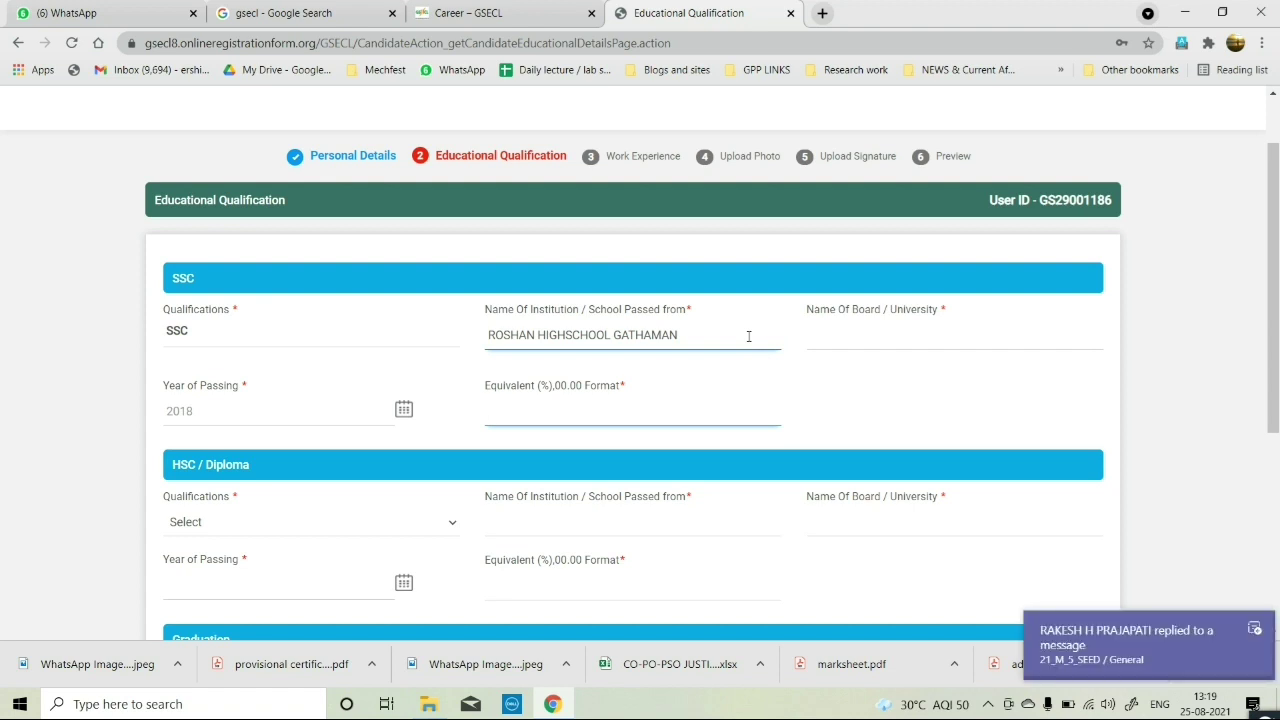
{"action": "left_click", "coordinate": [810, 340]}
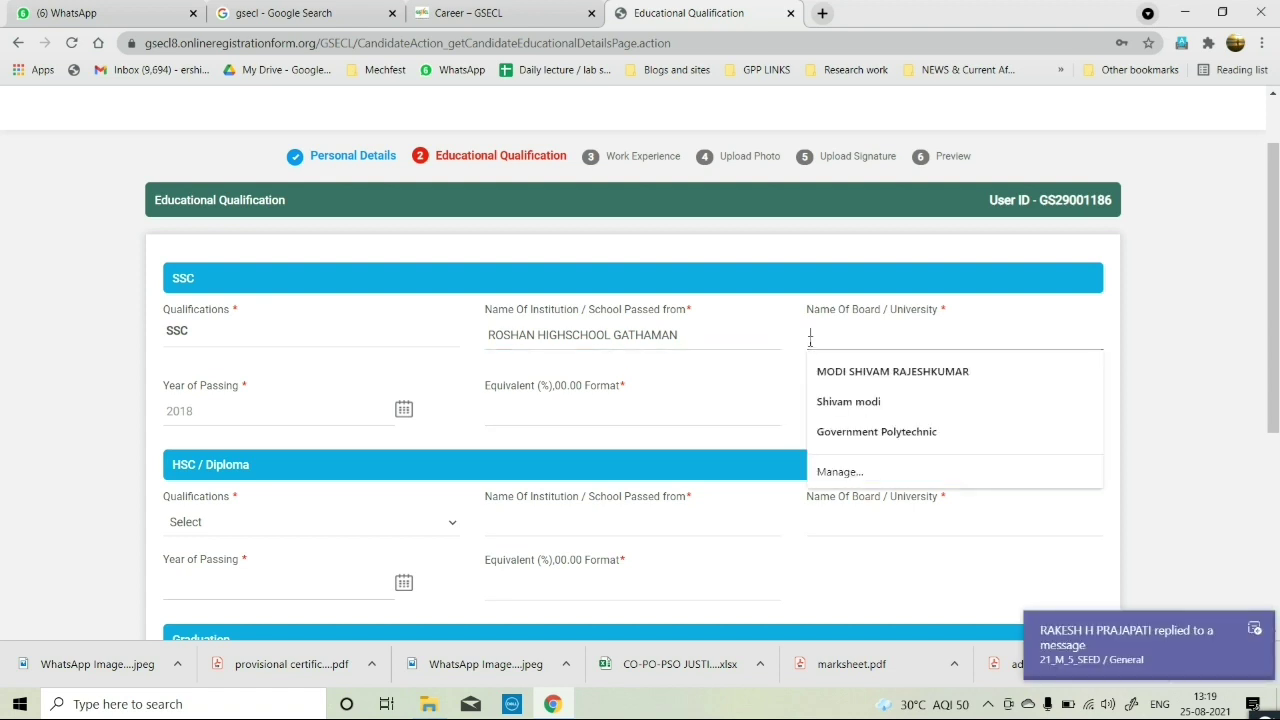
{"action": "type", "text": "GUJA"}
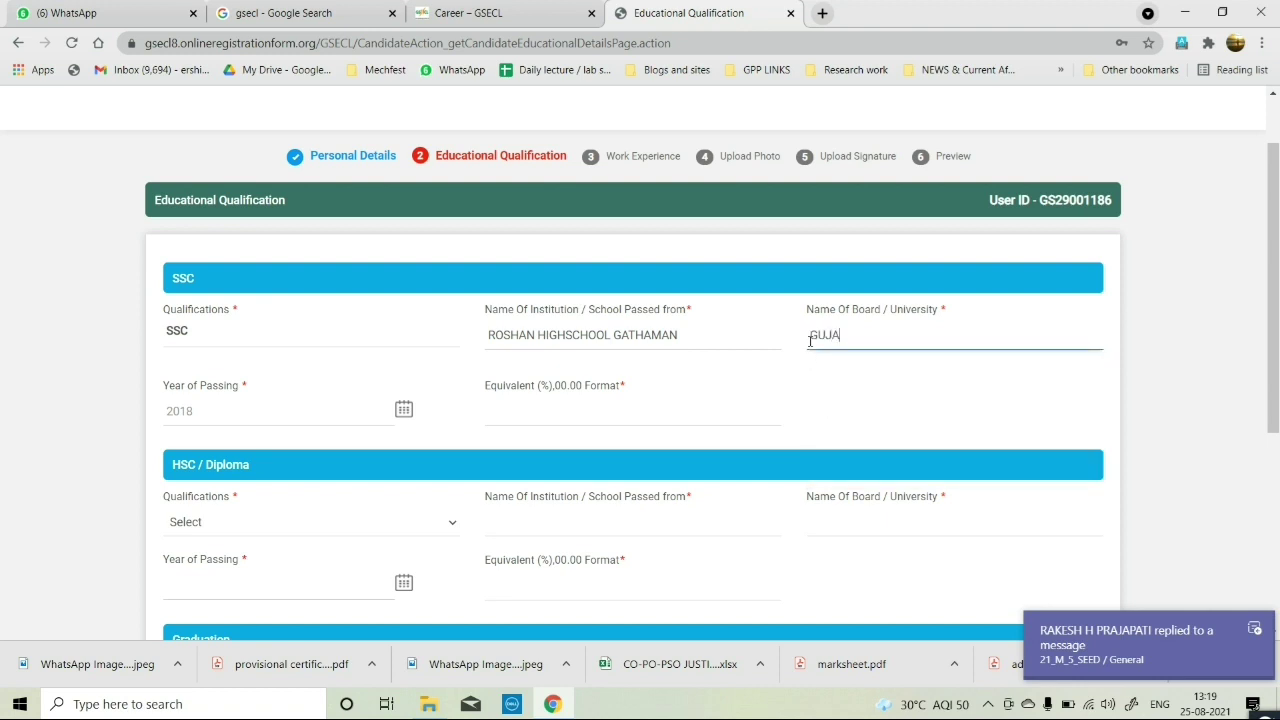
{"action": "type", "text": "RAT"}
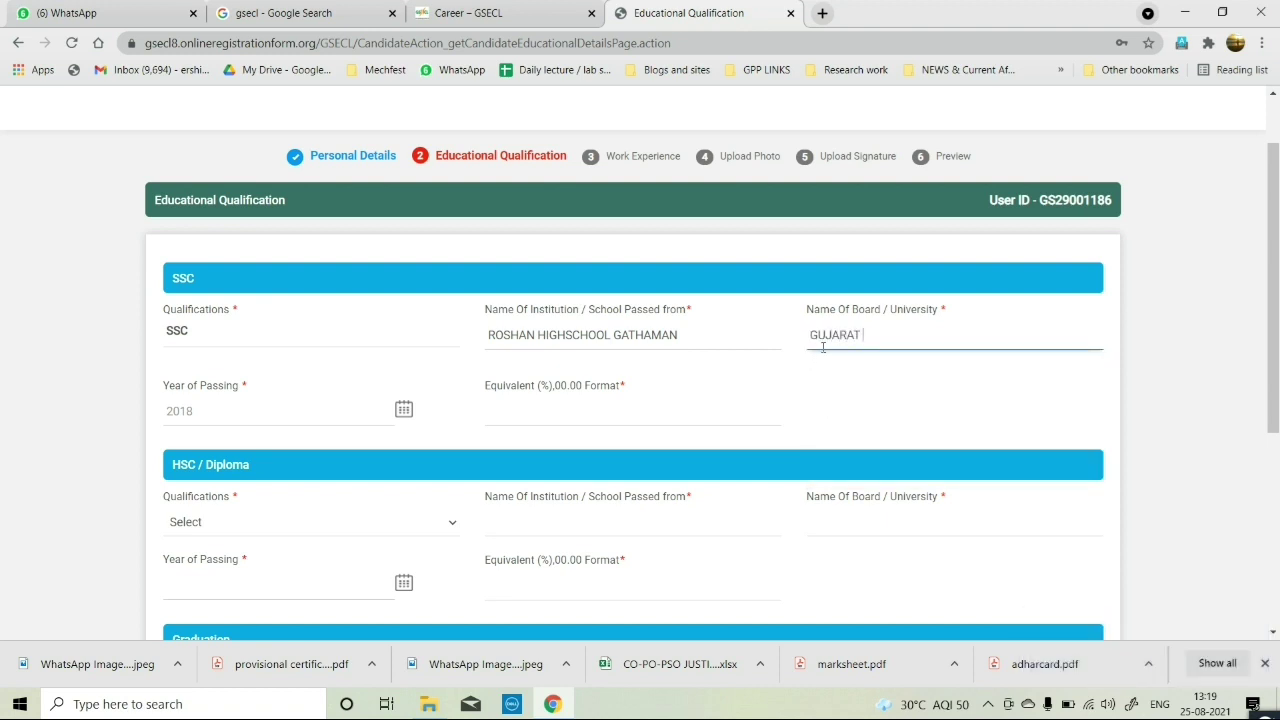
{"action": "type", "text": " SECONDARY AND HIGHER"}
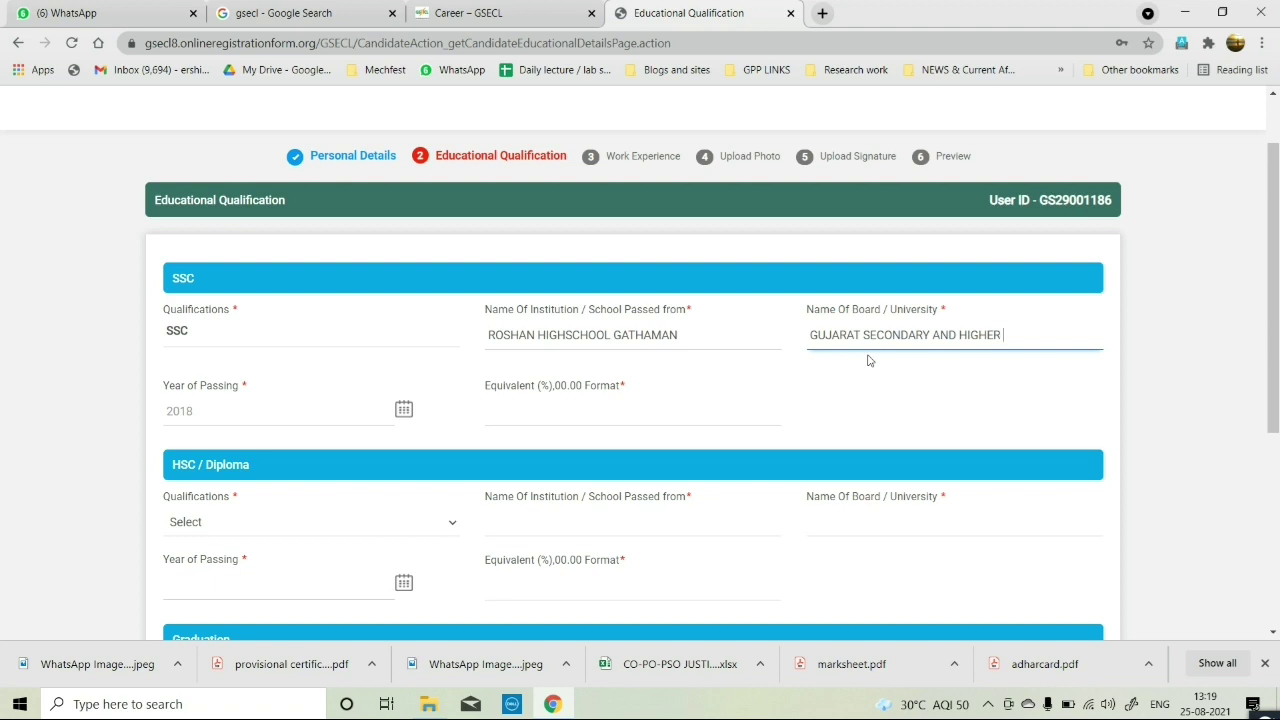
{"action": "type", "text": "S"}
{"action": "key", "text": "ctrl+a"}
{"action": "type", "text": "GSH"}
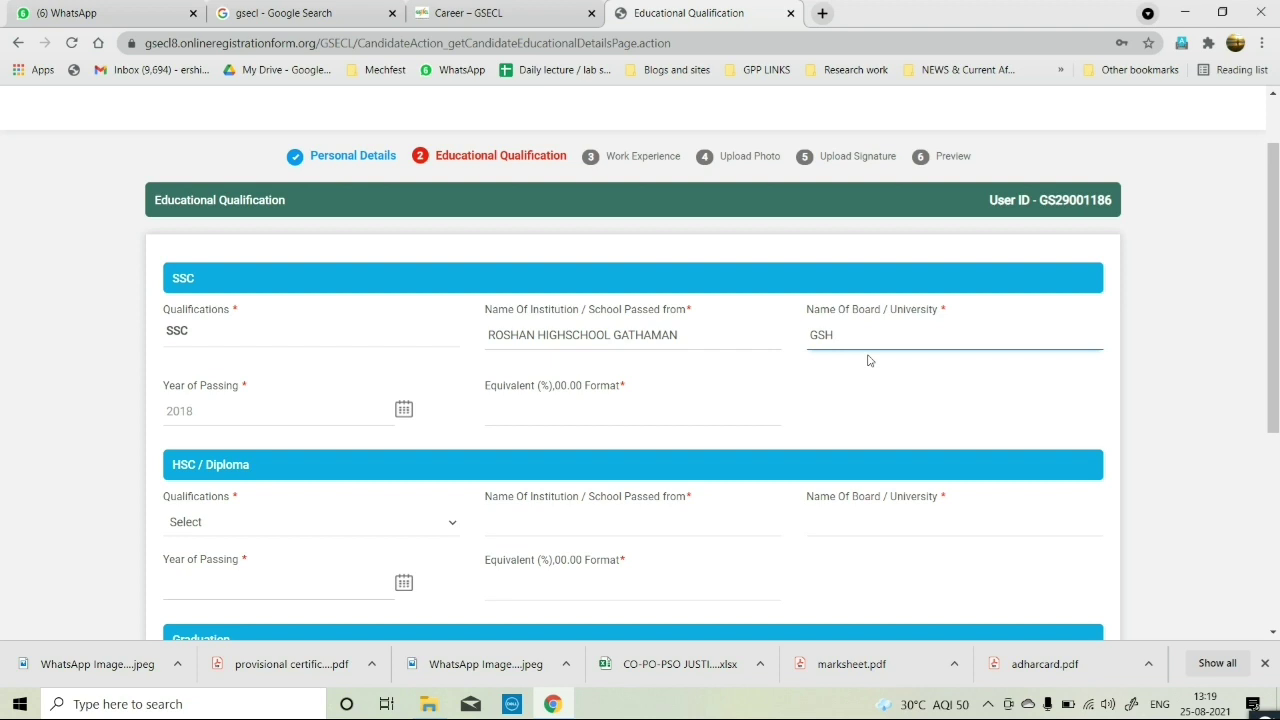
{"action": "type", "text": "SEB GANDHINAGAR"}
{"action": "left_click", "coordinate": [593, 408]}
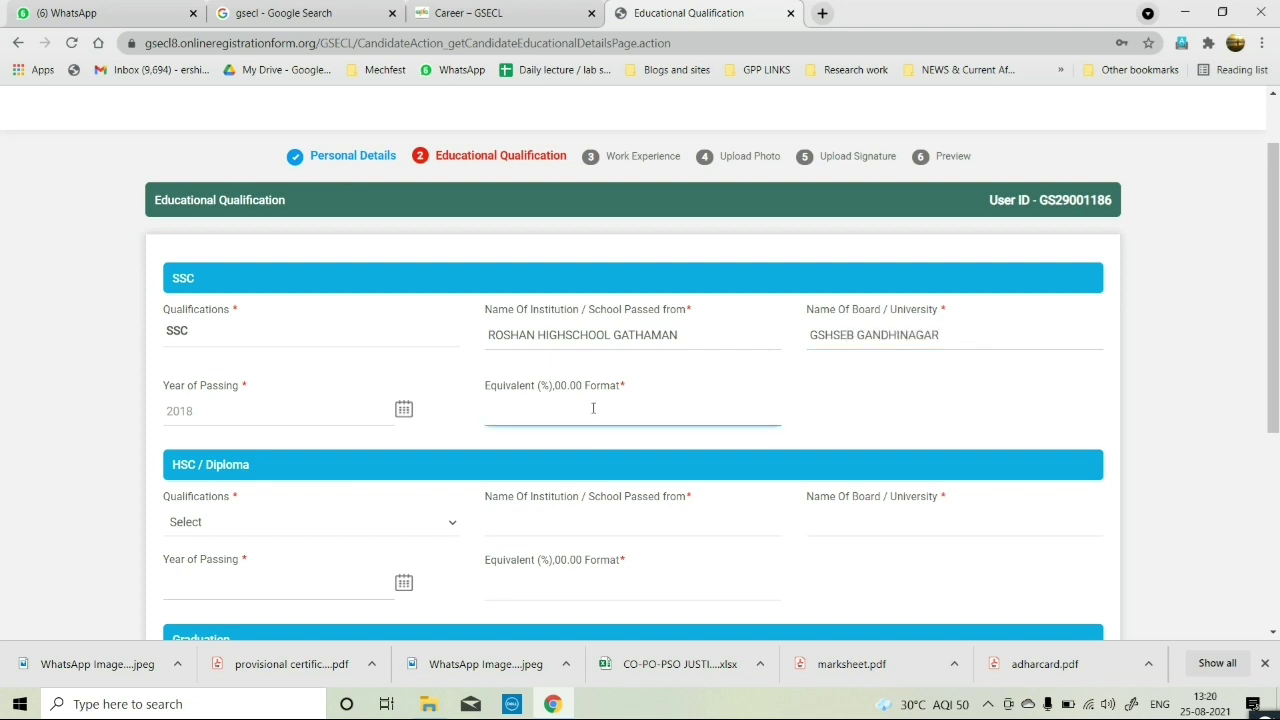
Finish the SSC entry with 72.66 and choose Diploma (Mechanical) as the HSC/Diploma qualification.
{"action": "type", "text": "72.66"}
{"action": "key", "text": "Tab"}
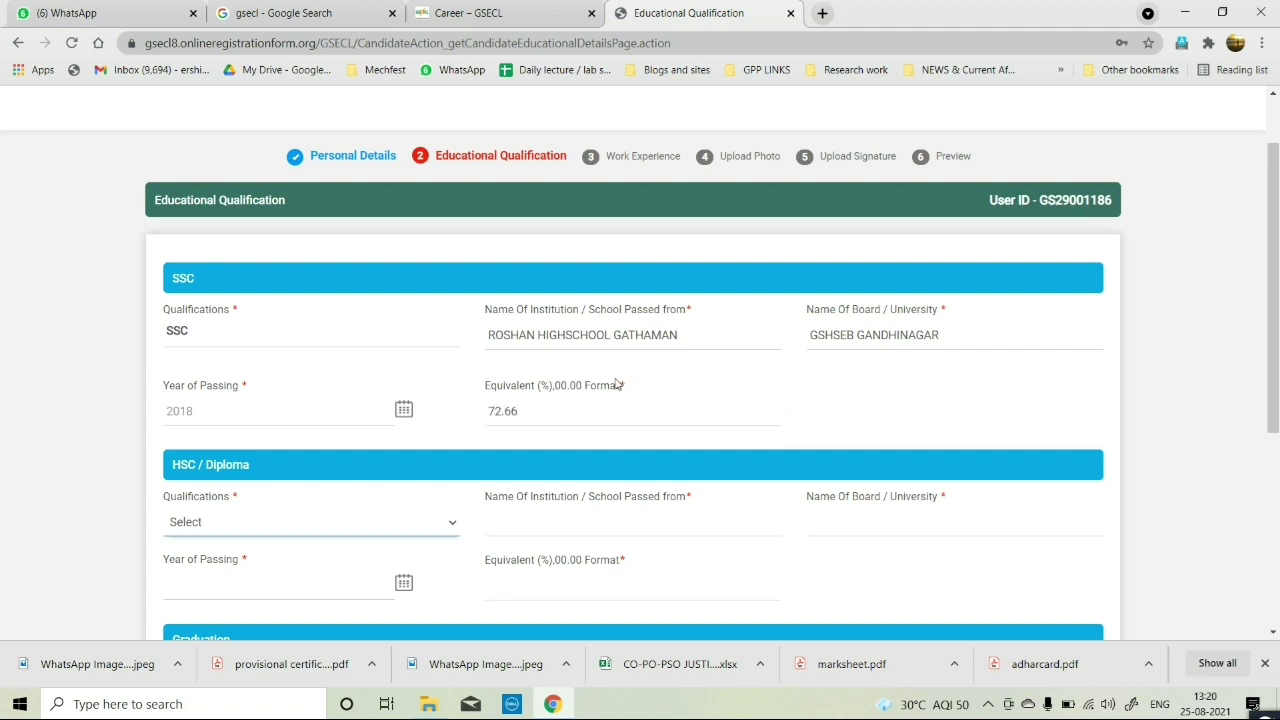
{"action": "scroll", "coordinate": [600, 410], "scroll_direction": "down", "scroll_amount": 2}
{"action": "scroll", "coordinate": [379, 341], "scroll_direction": "down", "scroll_amount": 2}
{"action": "scroll", "coordinate": [300, 330], "scroll_direction": "up", "scroll_amount": 2}
{"action": "left_click", "coordinate": [268, 320]}
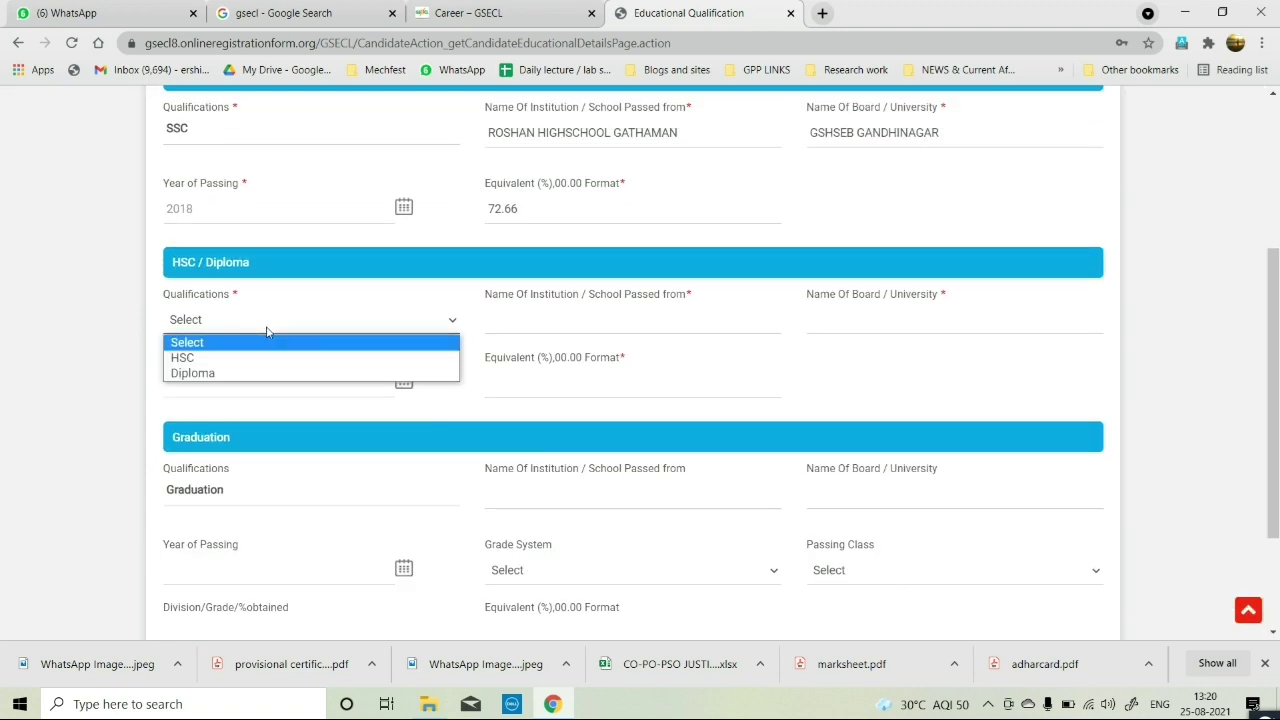
{"action": "left_click", "coordinate": [270, 374]}
{"action": "left_click", "coordinate": [600, 320]}
{"action": "left_click", "coordinate": [563, 360]}
Enter GOVERNMENT POLYTECHNIC PALANPUR as institution and GUJARAT TECHNOLOGICAL UNIVERSITY as board.
{"action": "left_click", "coordinate": [852, 320]}
{"action": "type", "text": "GO"}
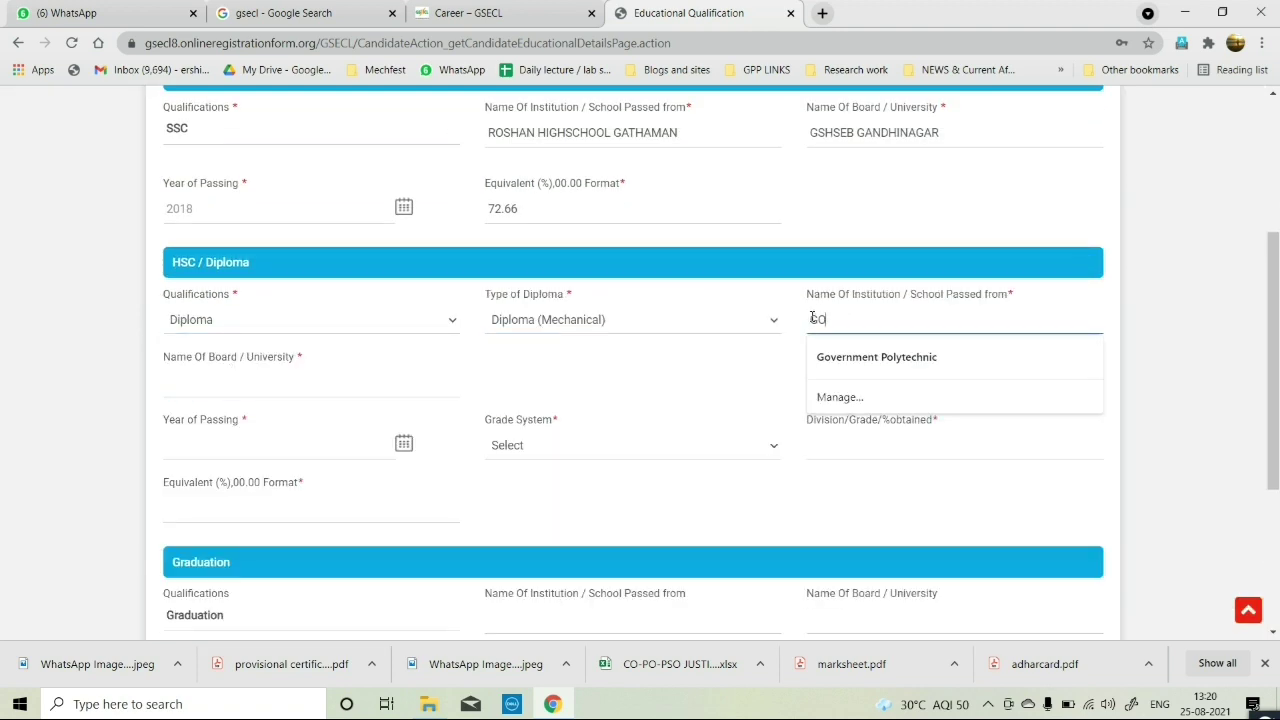
{"action": "type", "text": "VERNMENT POLYTECHNIC PALANPUR"}
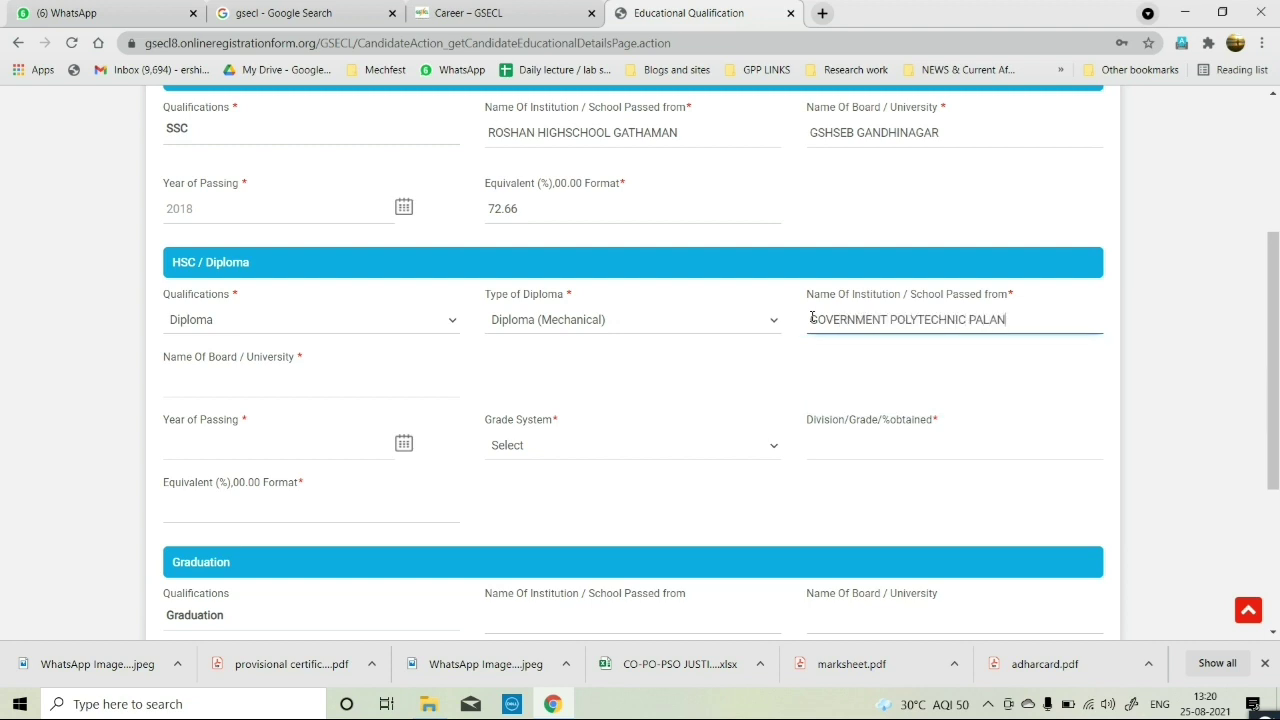
{"action": "left_click", "coordinate": [268, 378]}
{"action": "type", "text": "GUJARAT TECHNO"}
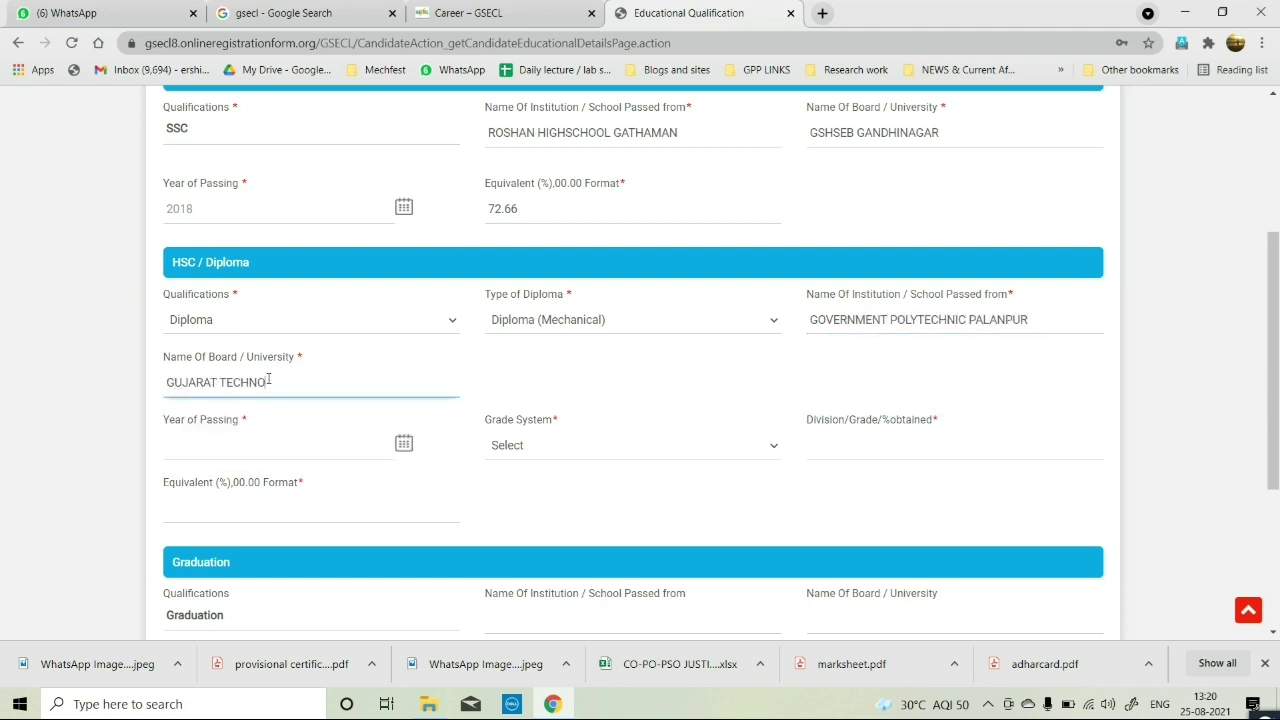
{"action": "type", "text": "LOGICAL UNIVERSITY"}
{"action": "key", "text": "Tab"}
Set the diploma passing year to 2021 and the grade system to CGPA.
{"action": "scroll", "coordinate": [323, 414], "scroll_direction": "down", "scroll_amount": 1}
{"action": "left_click", "coordinate": [302, 364]}
{"action": "left_click", "coordinate": [323, 433]}
{"action": "left_click", "coordinate": [630, 361]}
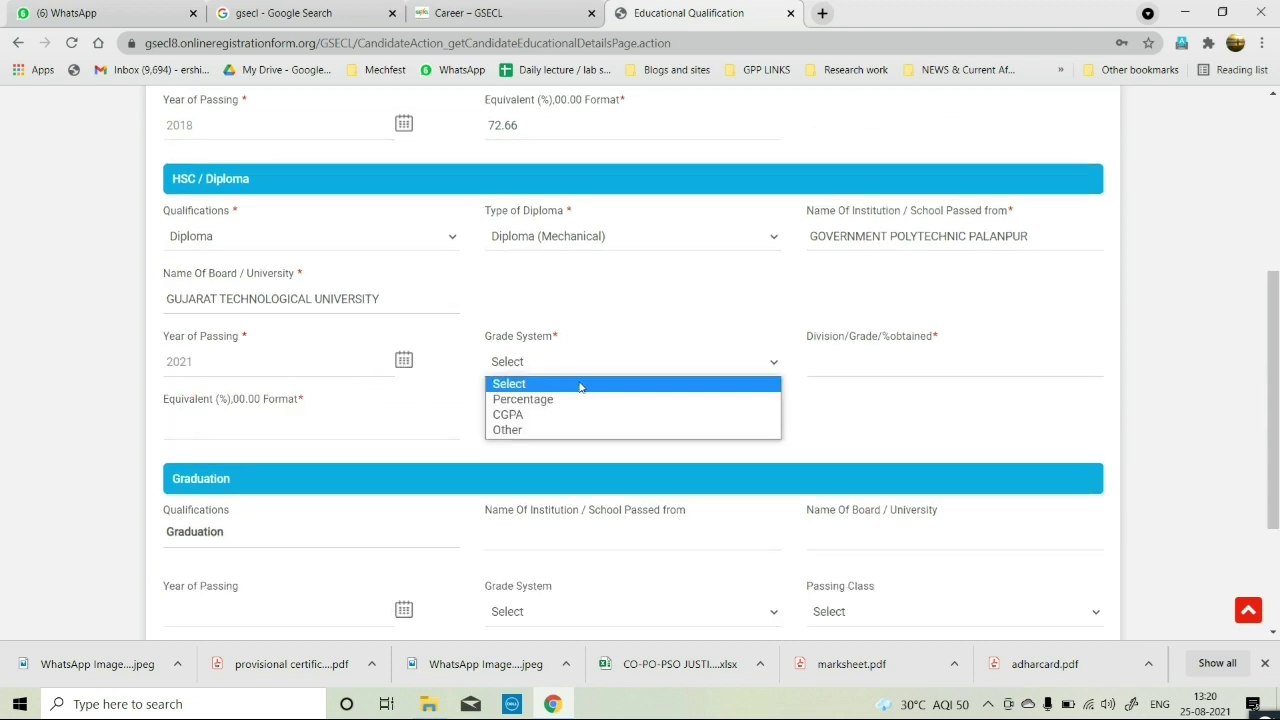
{"action": "left_click", "coordinate": [508, 409]}
{"action": "left_click", "coordinate": [840, 361]}
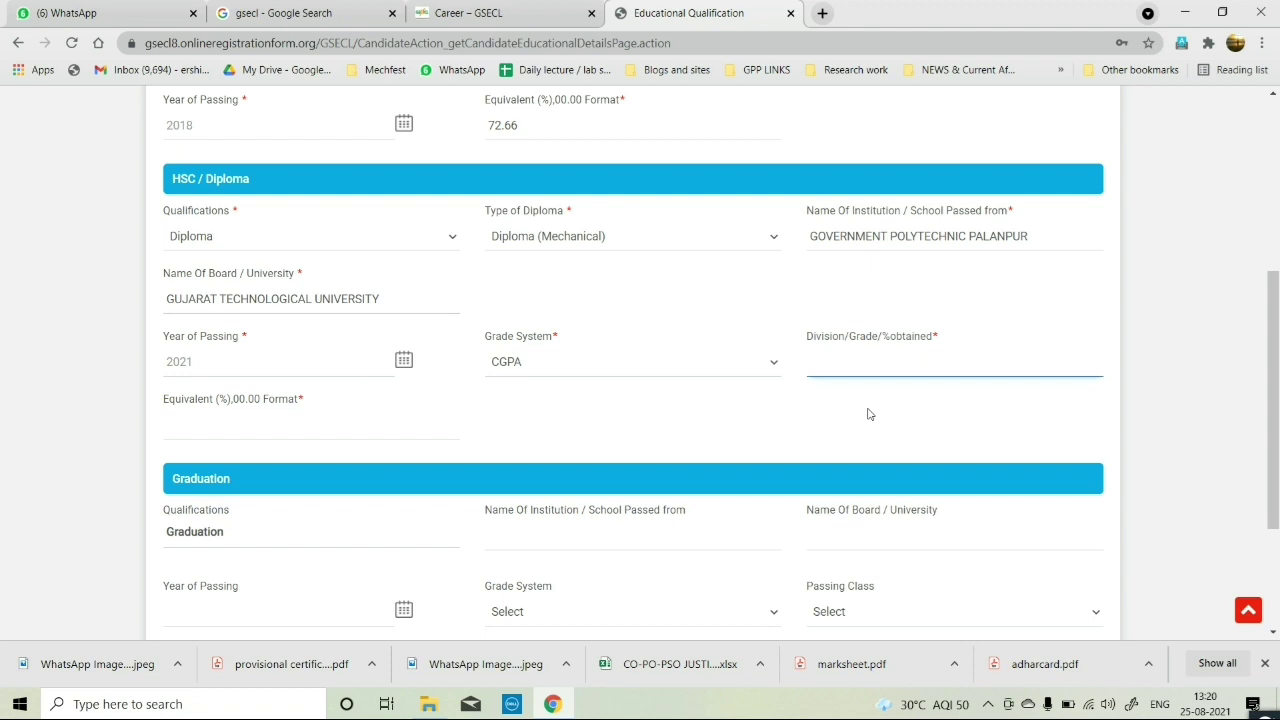
{"action": "left_click", "coordinate": [737, 362]}
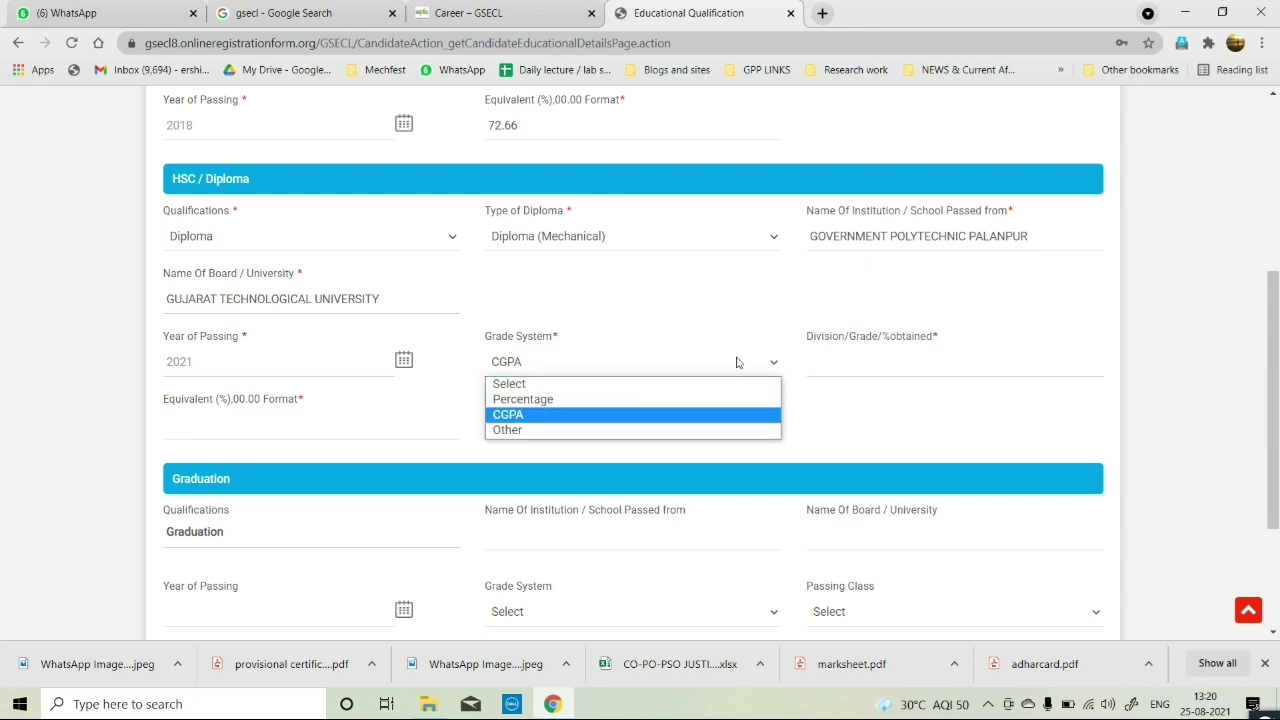
{"action": "left_click", "coordinate": [688, 415]}
{"action": "left_click", "coordinate": [845, 359]}
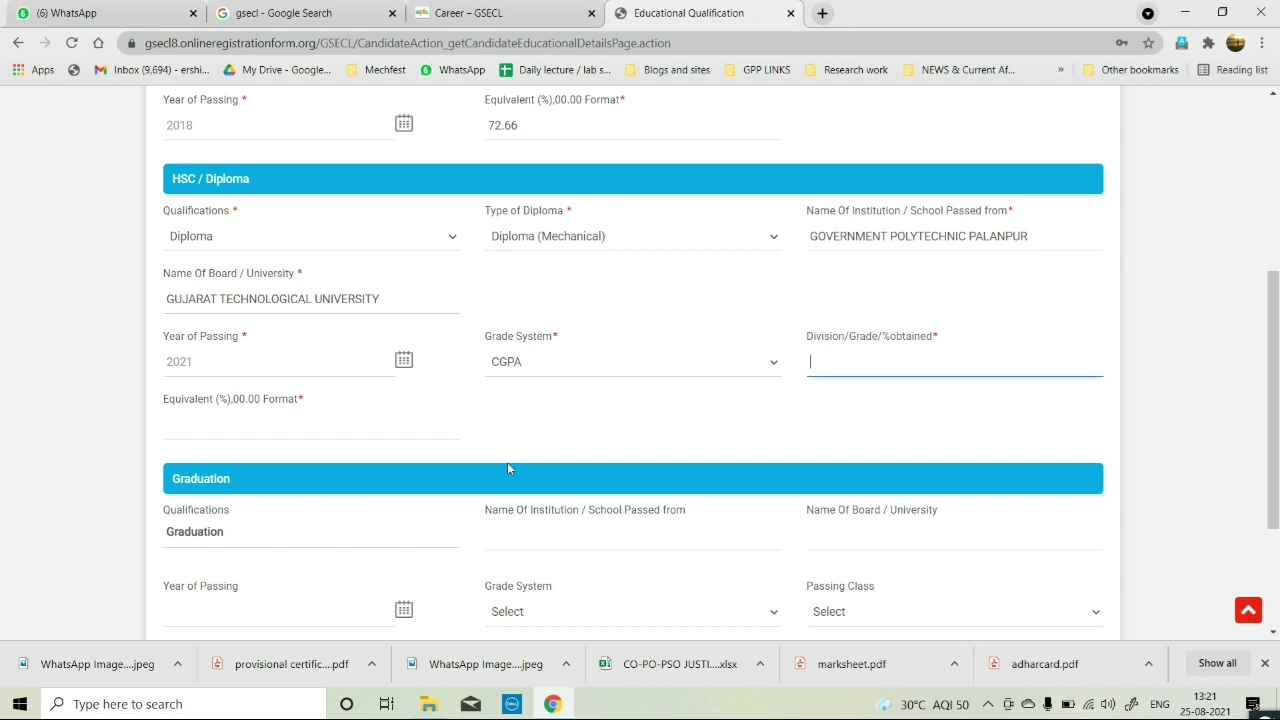
{"action": "scroll", "coordinate": [508, 465], "scroll_direction": "down", "scroll_amount": 2}
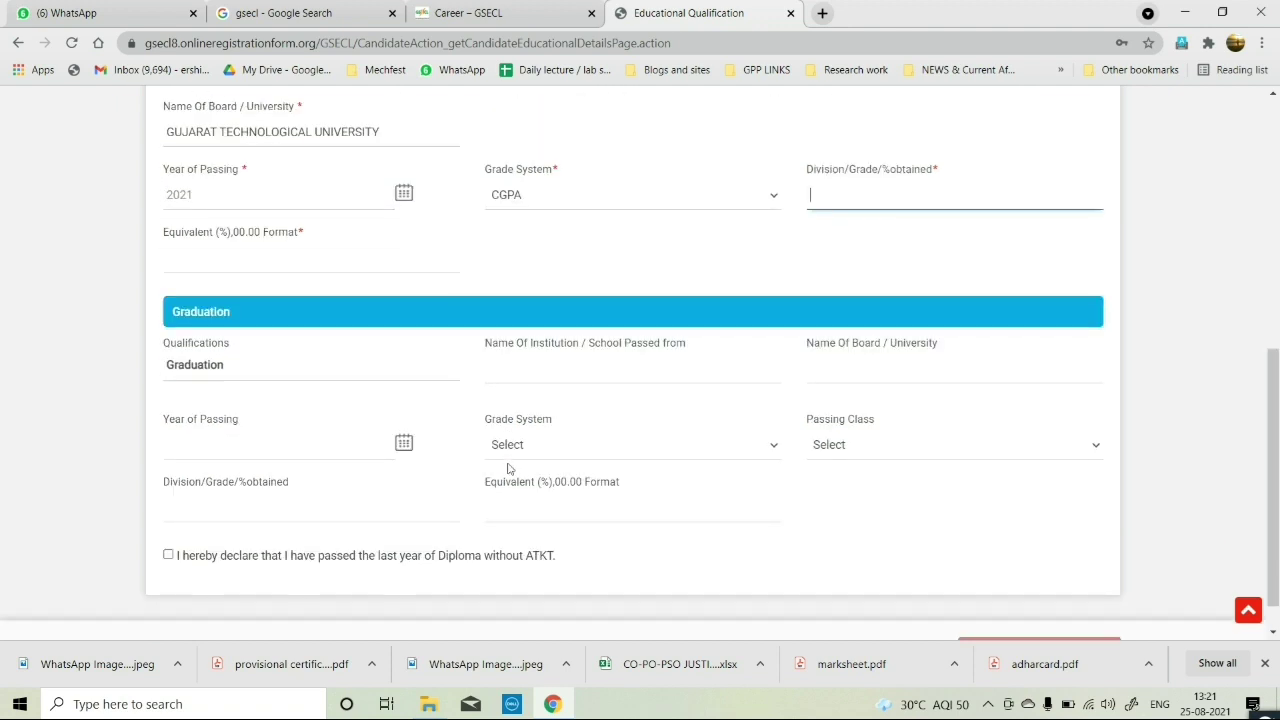
{"action": "scroll", "coordinate": [508, 468], "scroll_direction": "up", "scroll_amount": 2}
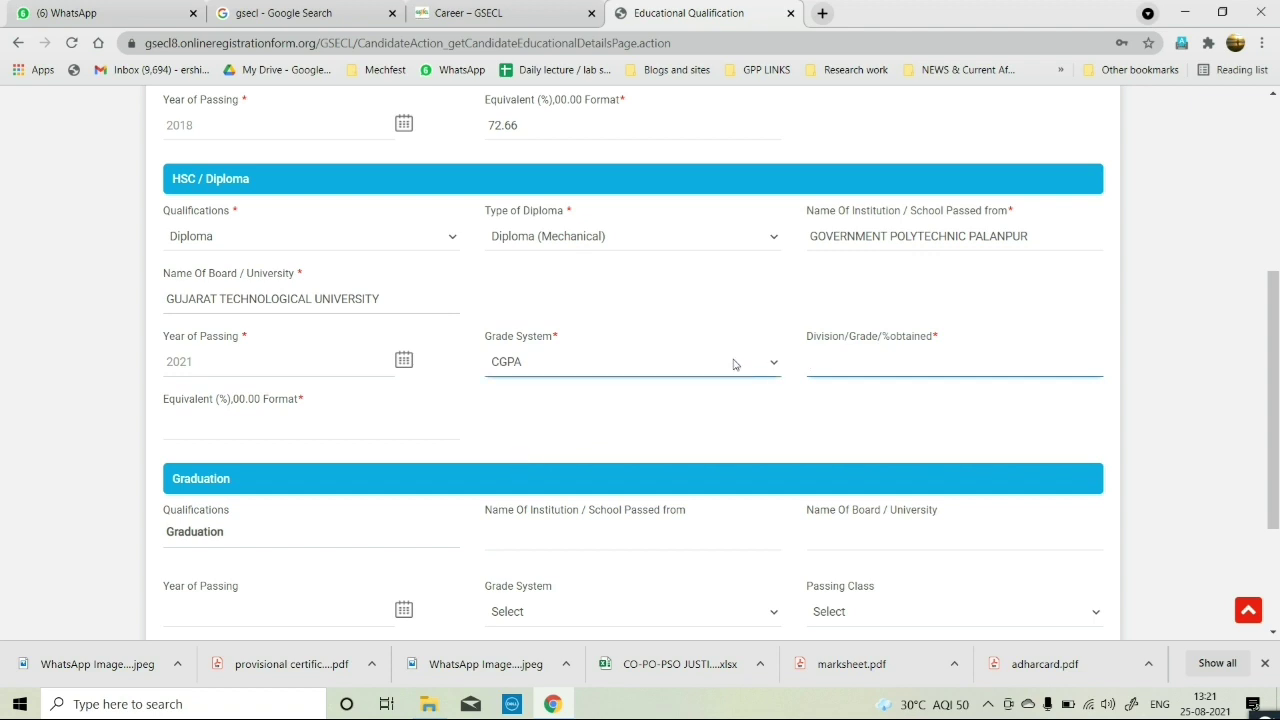
Reach GTU Student Grade History via a 'STUDENT GRADE' search and enter the student's enrollment number.
{"action": "left_click", "coordinate": [830, 20]}
{"action": "left_click", "coordinate": [802, 42]}
{"action": "type", "text": "S"}
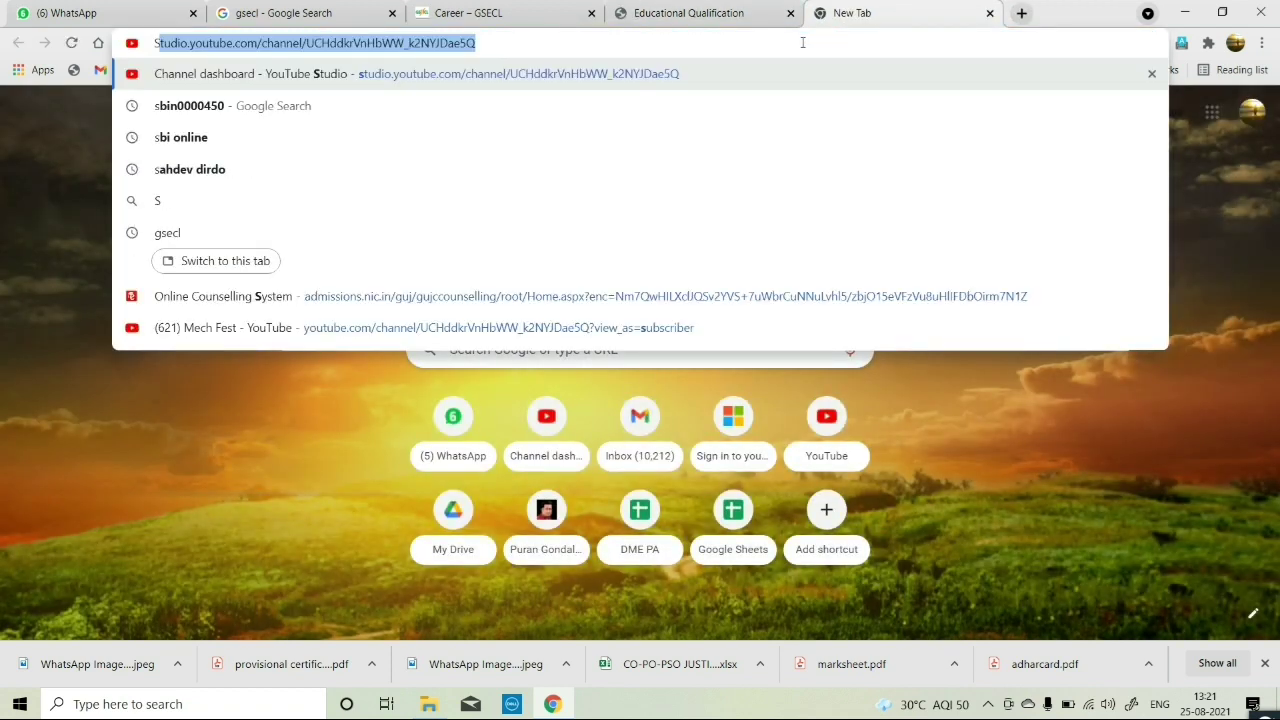
{"action": "type", "text": "TUDENT G"}
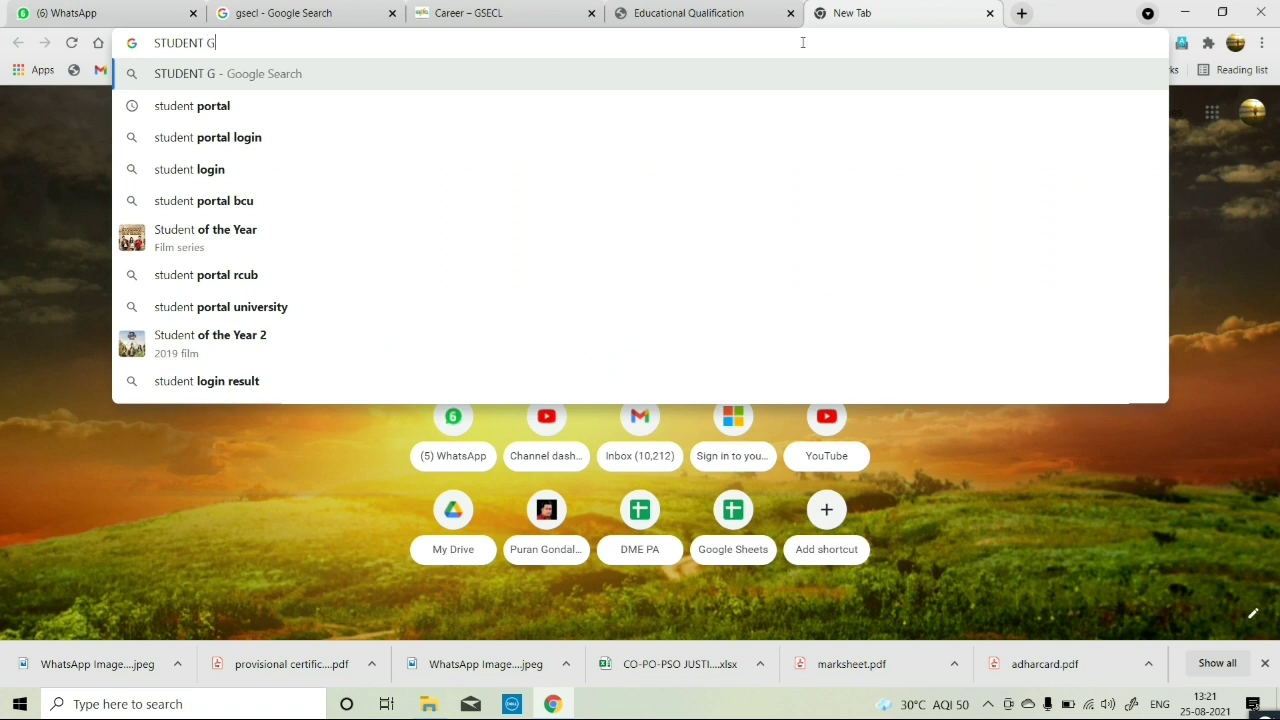
{"action": "type", "text": "RADE"}
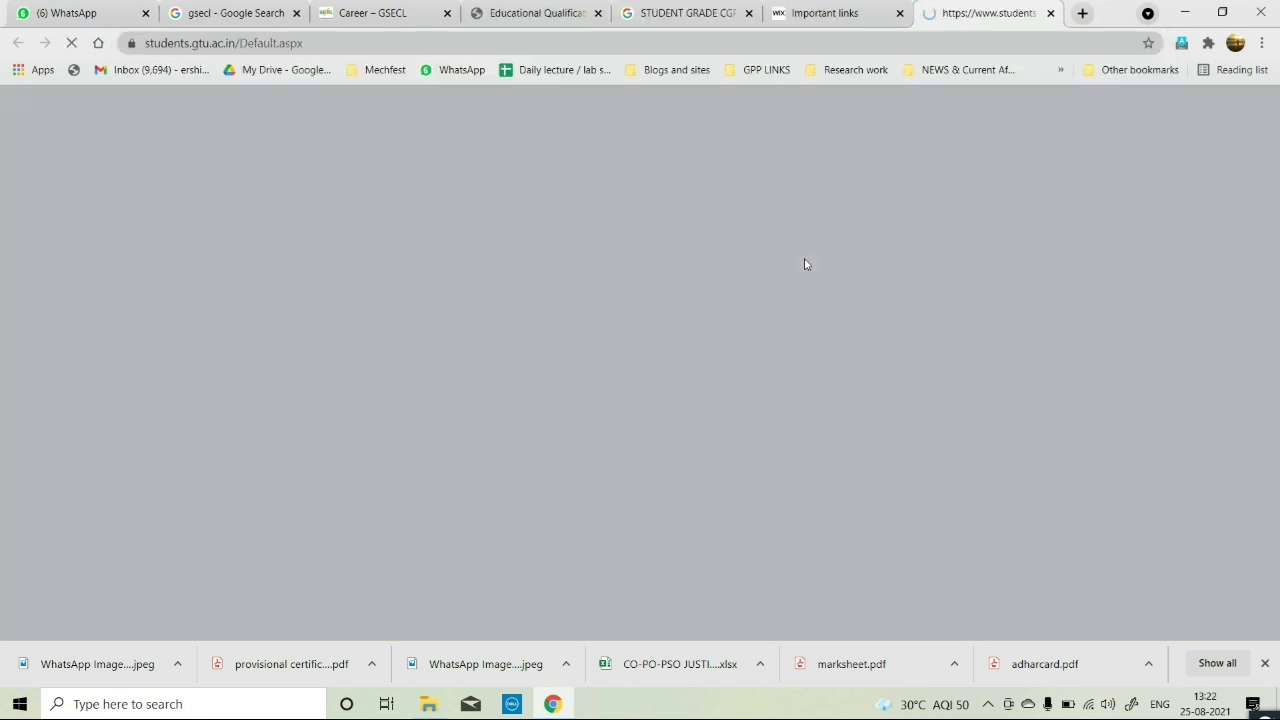
{"action": "left_click", "coordinate": [464, 200]}
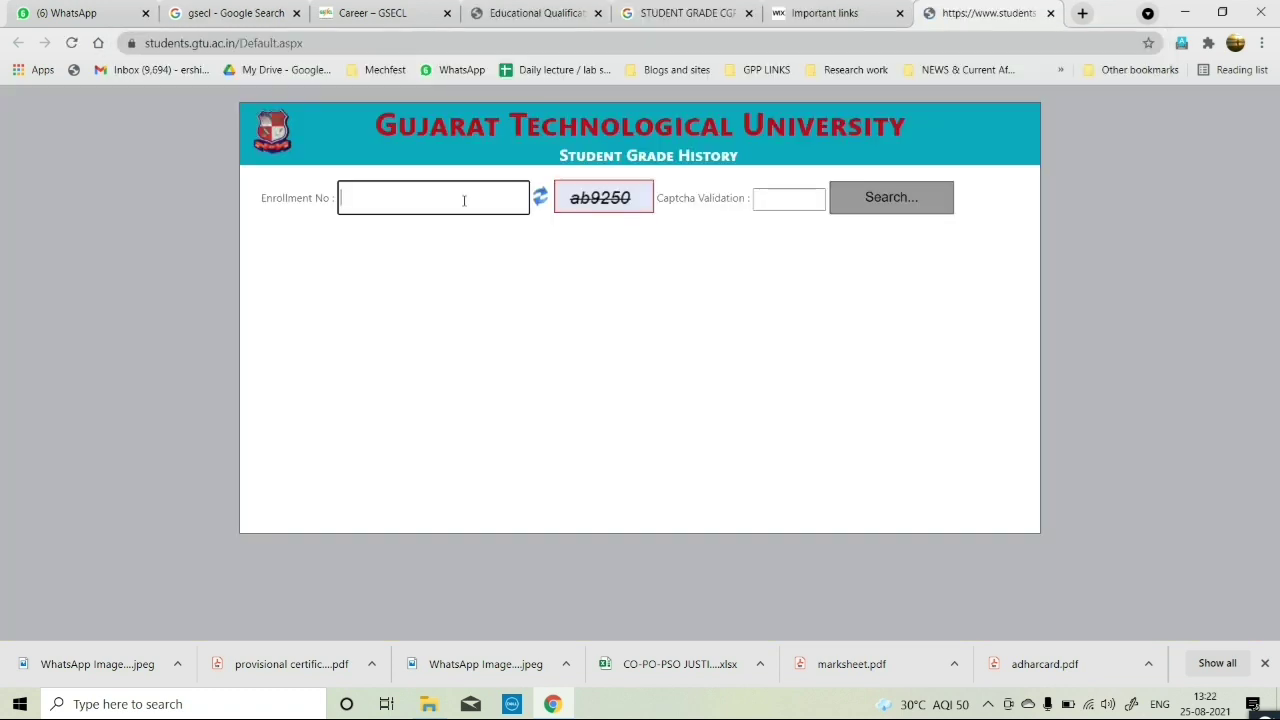
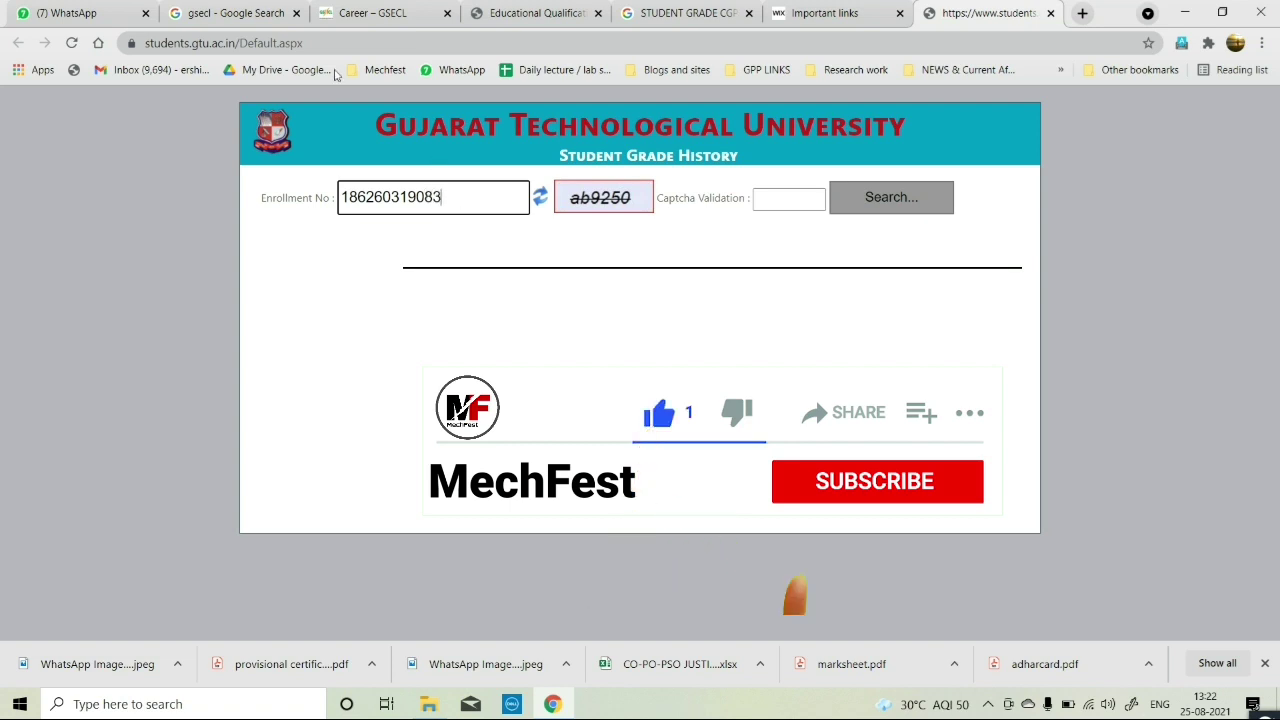
Enter the captcha code, run the grade lookup and select the CGPA value 8.52.
{"action": "left_click", "coordinate": [764, 199]}
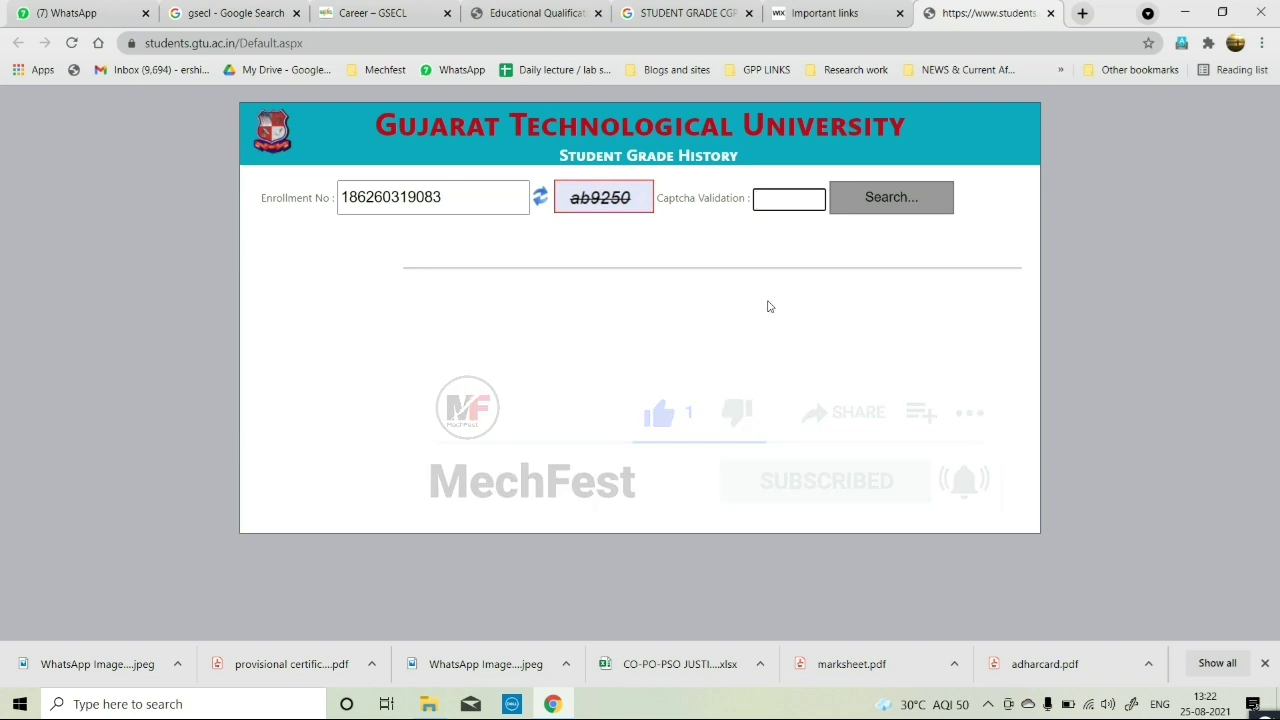
{"action": "type", "text": "ab92"}
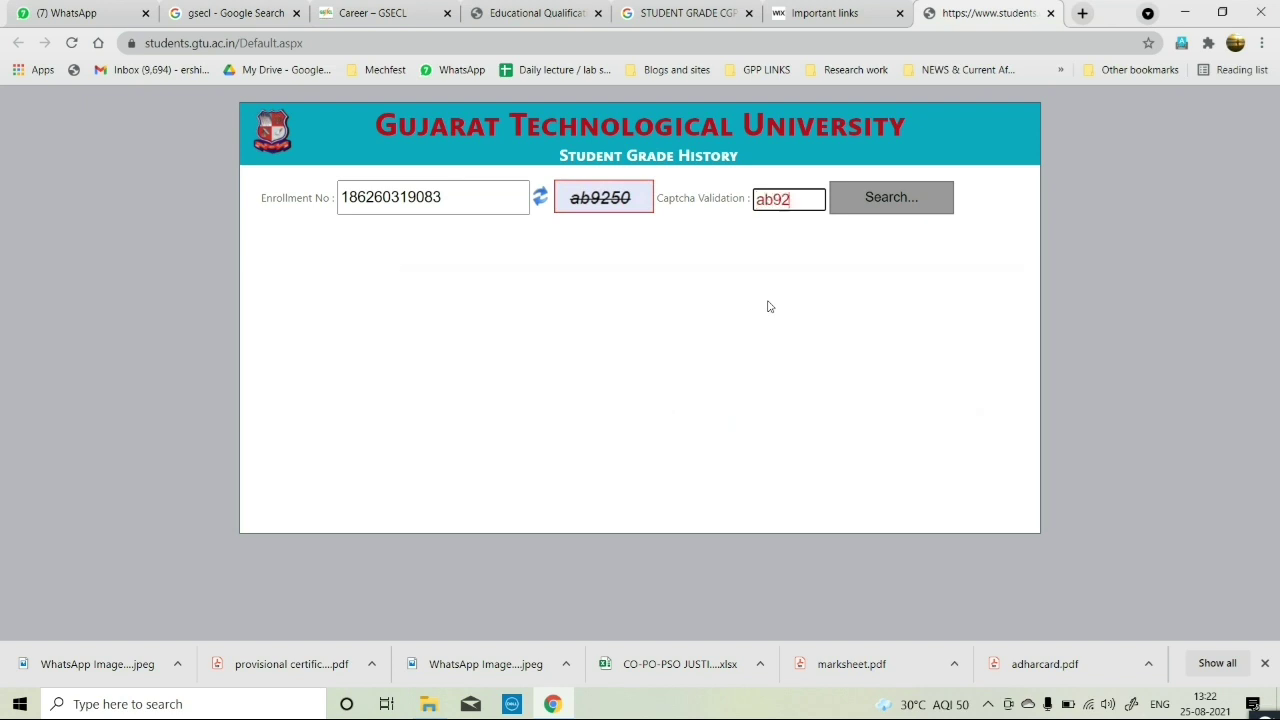
{"action": "type", "text": "50"}
{"action": "left_click", "coordinate": [885, 212]}
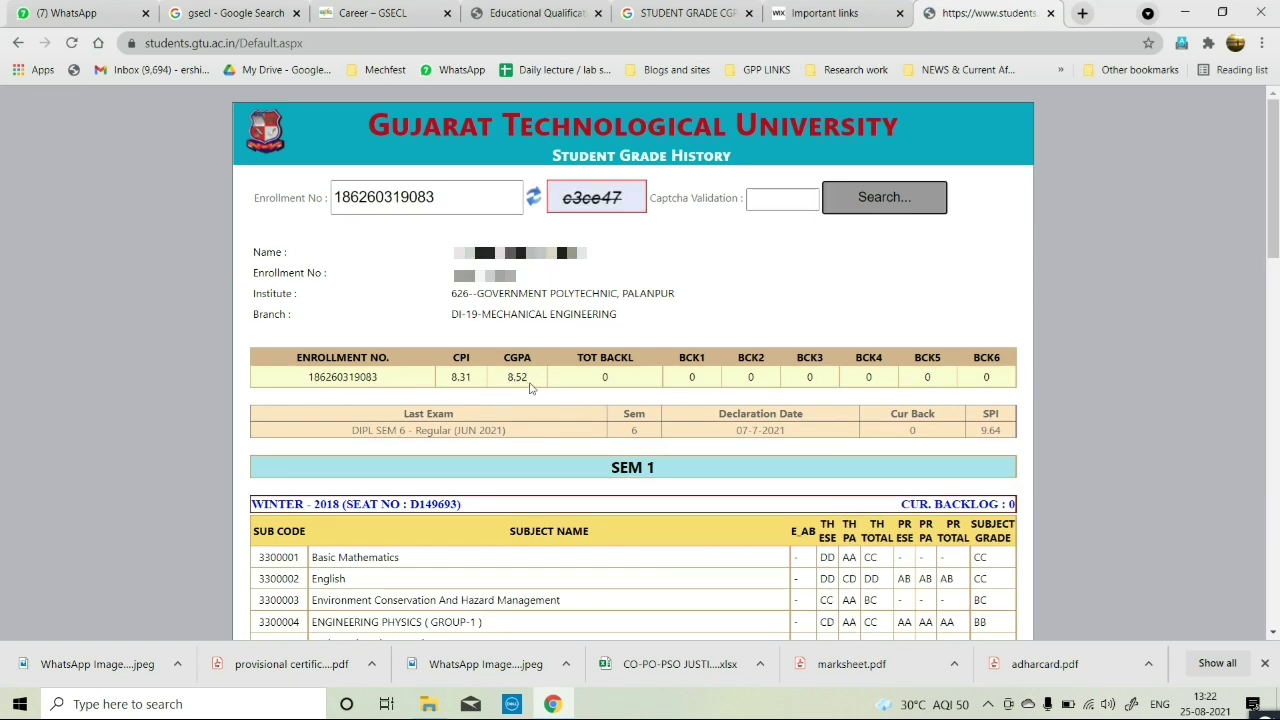
{"action": "left_click_drag", "start_coordinate": [540, 386], "coordinate": [503, 388]}
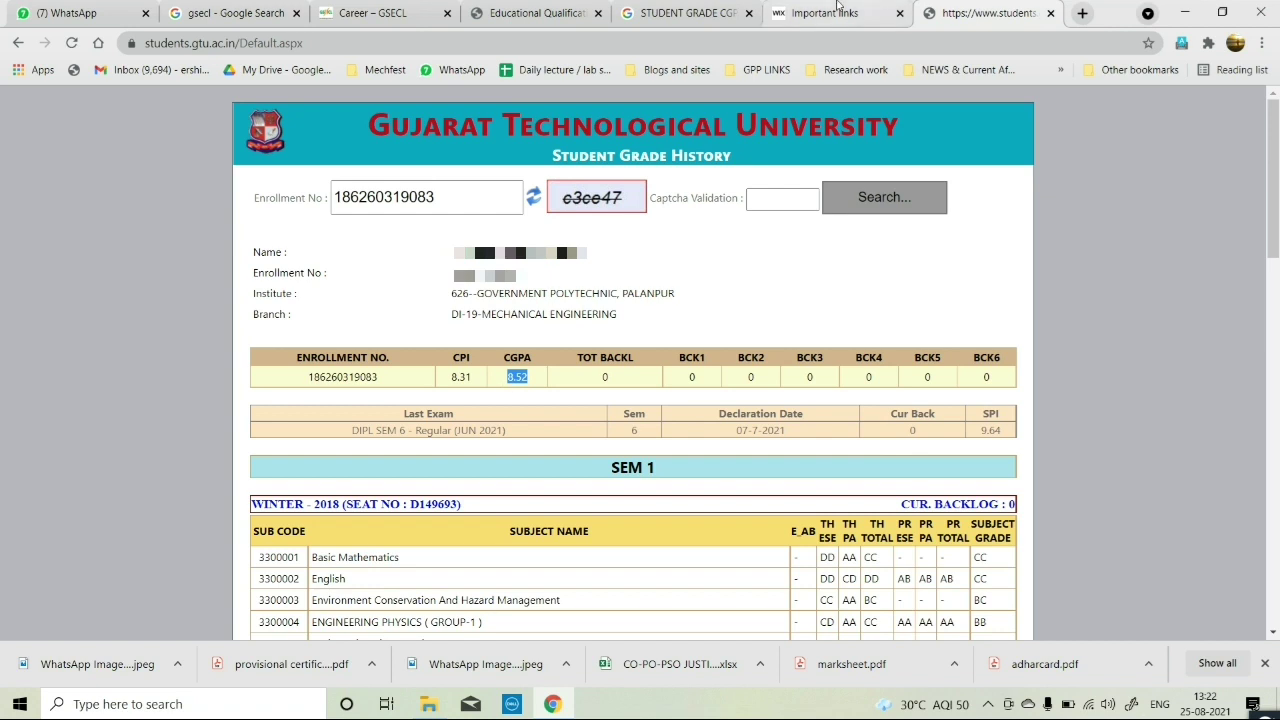
{"action": "left_click", "coordinate": [537, 13]}
Enter 8.52 in the diploma's Division/Grade/% obtained field under CGPA grading.
{"action": "type", "text": "8.52"}
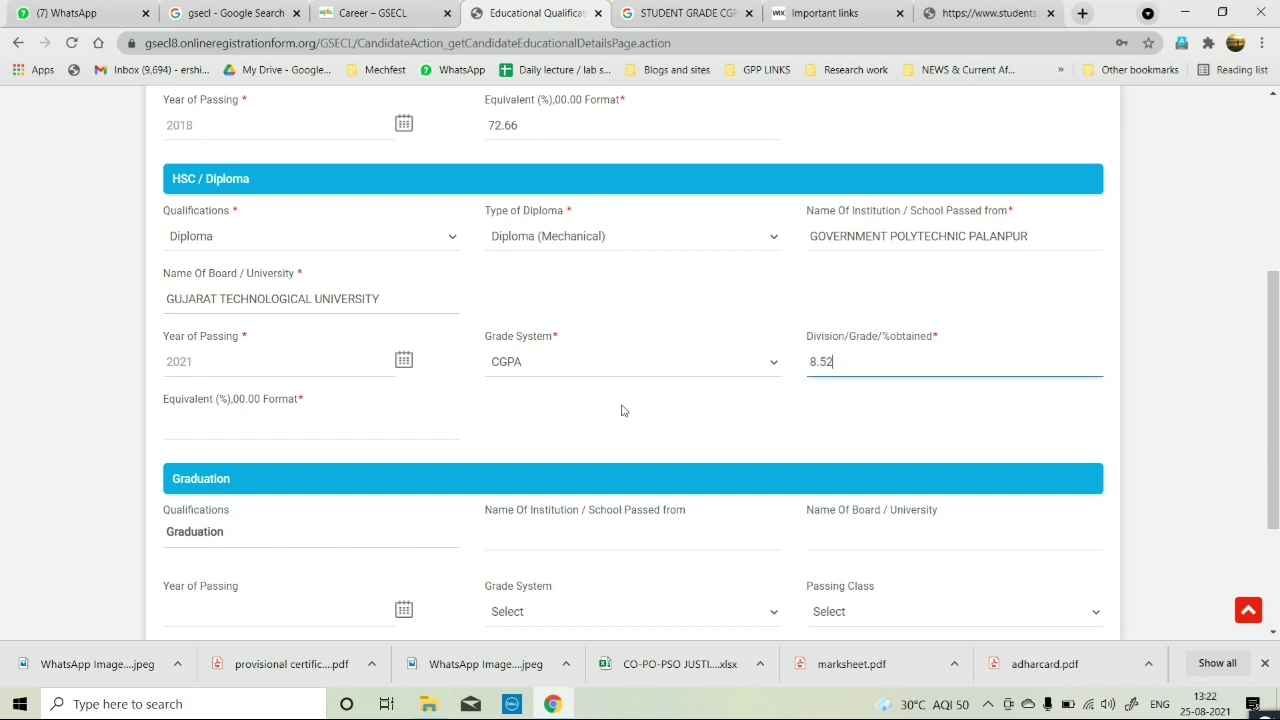
{"action": "scroll", "coordinate": [621, 410], "scroll_direction": "down", "scroll_amount": 1}
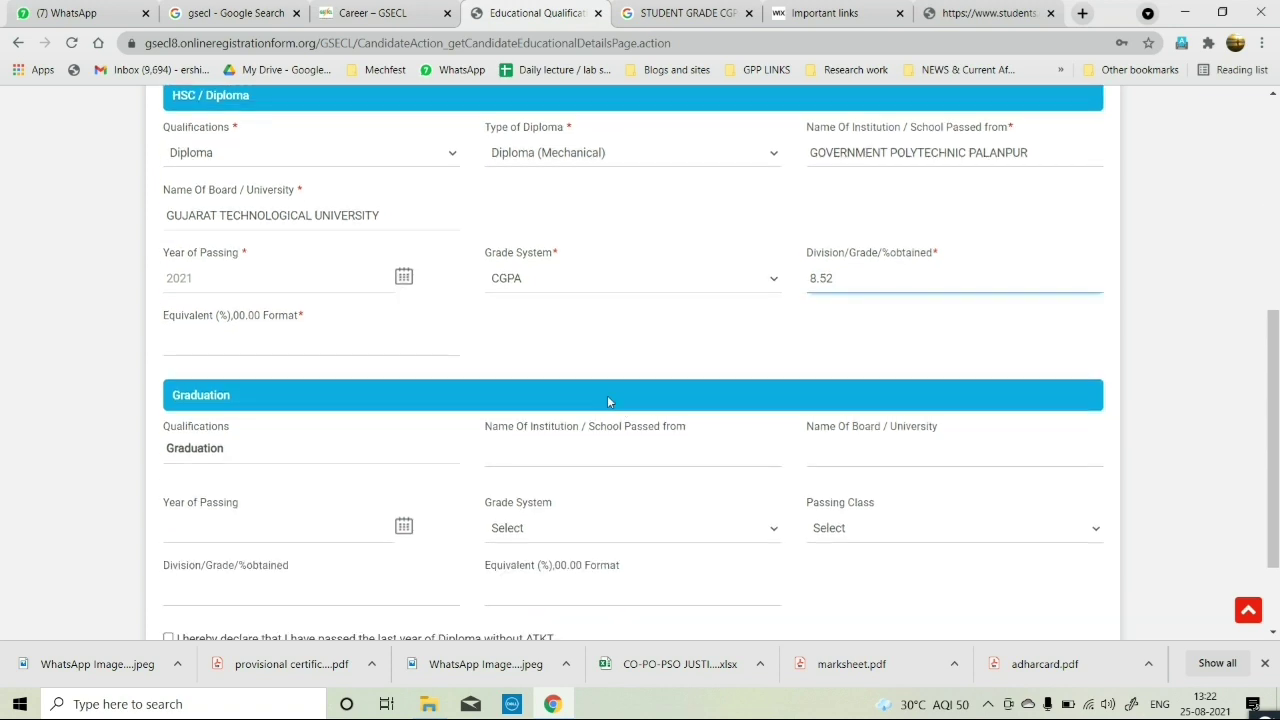
{"action": "left_click", "coordinate": [278, 349]}
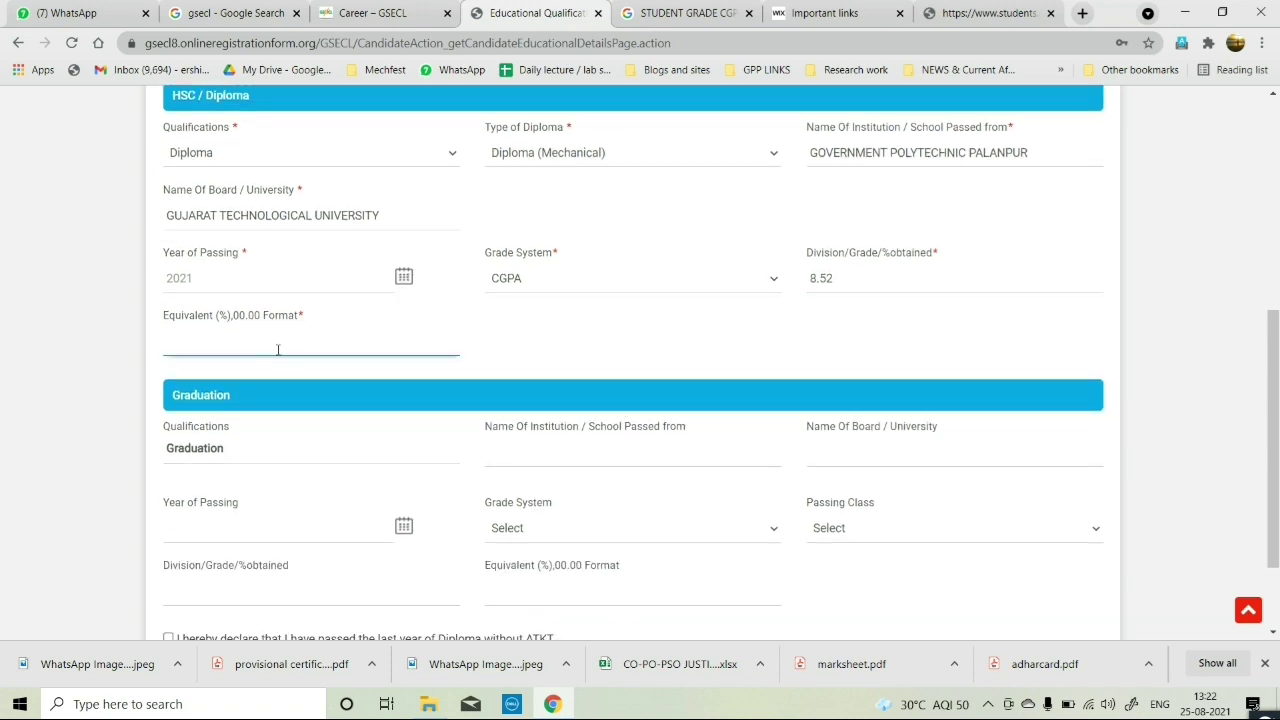
Search Google for 'cgpa to percentage calculator' and open the uniformapp.in CGPA Calculator result.
{"action": "left_click", "coordinate": [690, 13]}
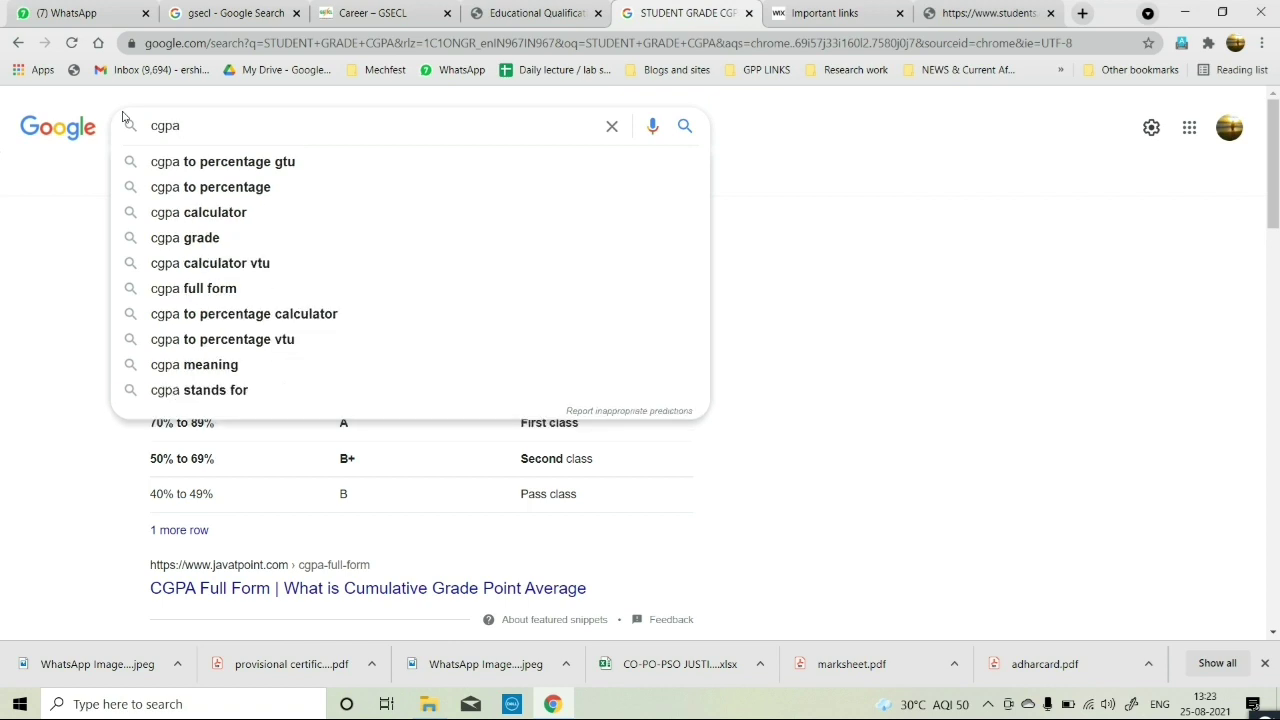
{"action": "key", "text": "Down"}
{"action": "key", "text": "BackSpace"}
{"action": "key", "text": "BackSpace"}
{"action": "key", "text": "BackSpace"}
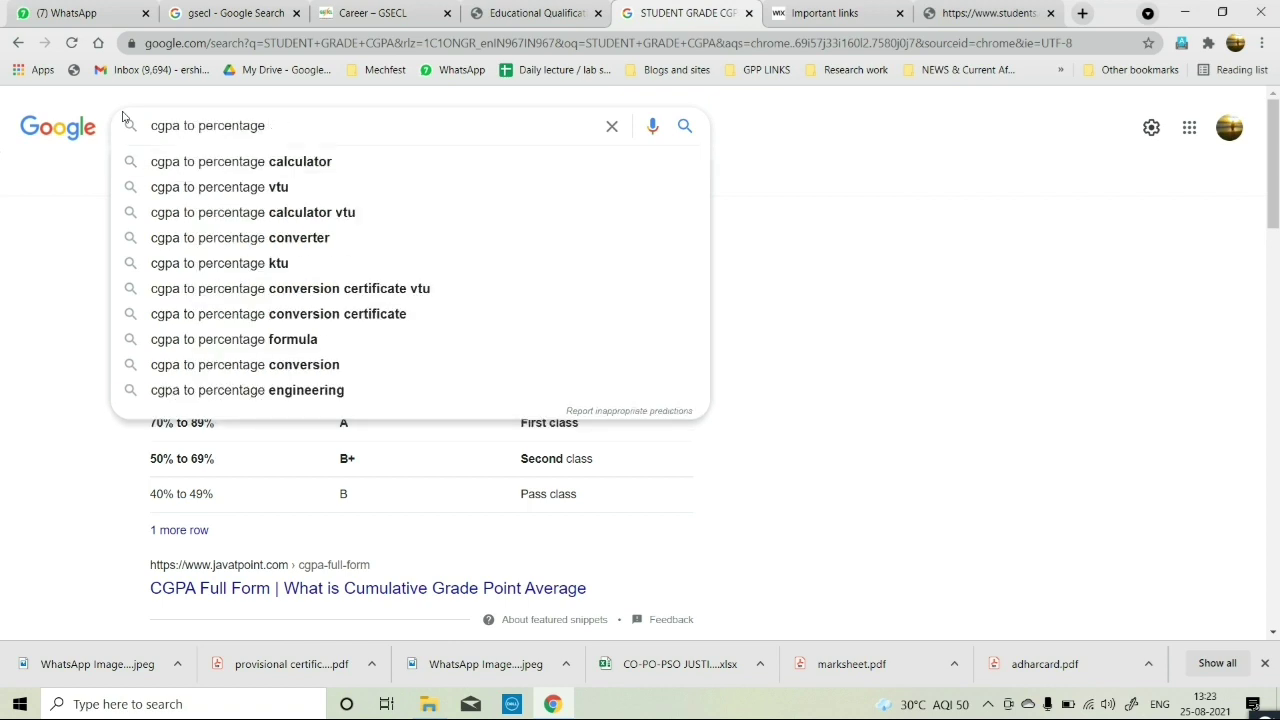
{"action": "type", "text": "calc"}
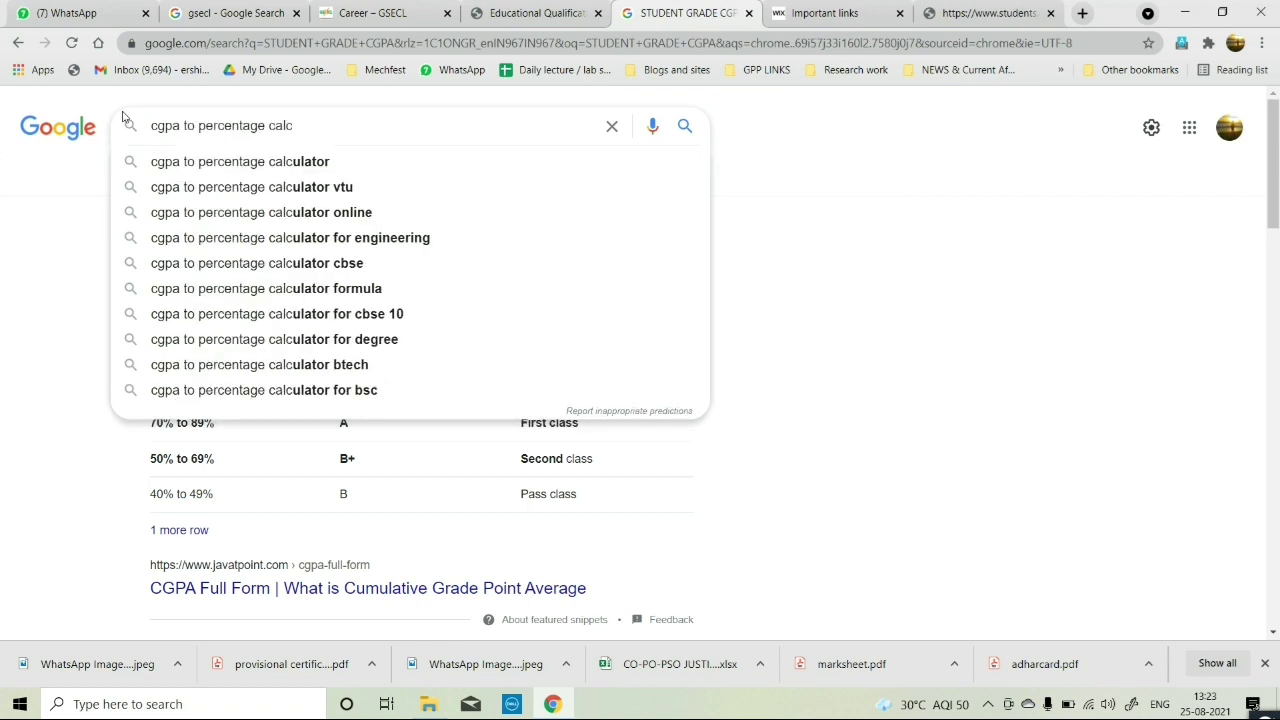
{"action": "type", "text": "ulator"}
{"action": "key", "text": "Return"}
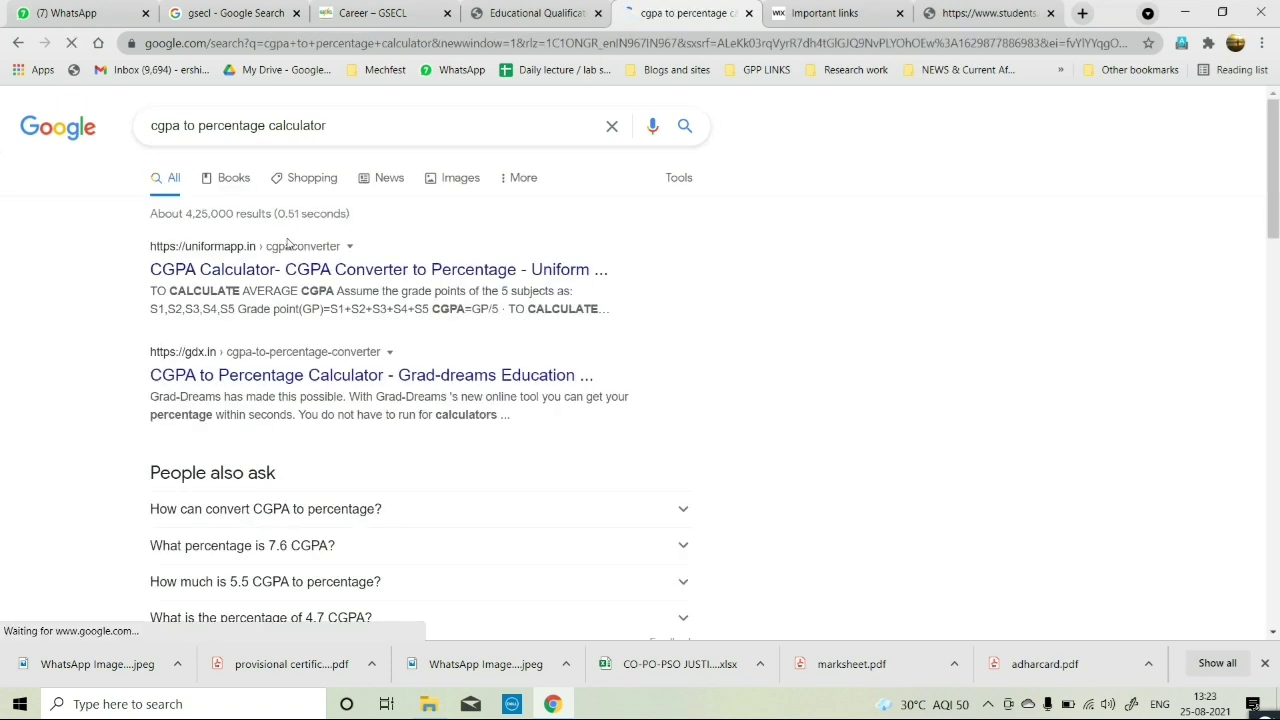
{"action": "left_click", "coordinate": [328, 269]}
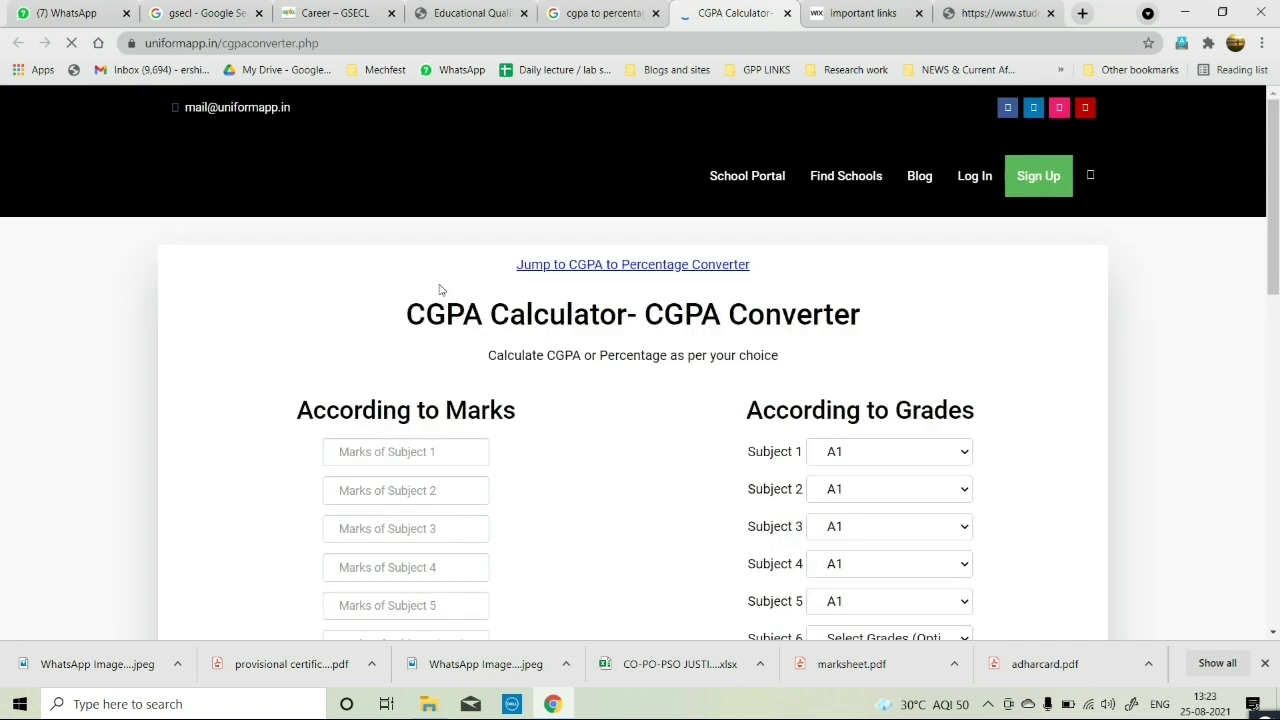
Enter CGPA 8.52 in uniformapp's Directly Calculate section, yielding 80.94 percent.
{"action": "scroll", "coordinate": [530, 398], "scroll_direction": "down", "scroll_amount": 4}
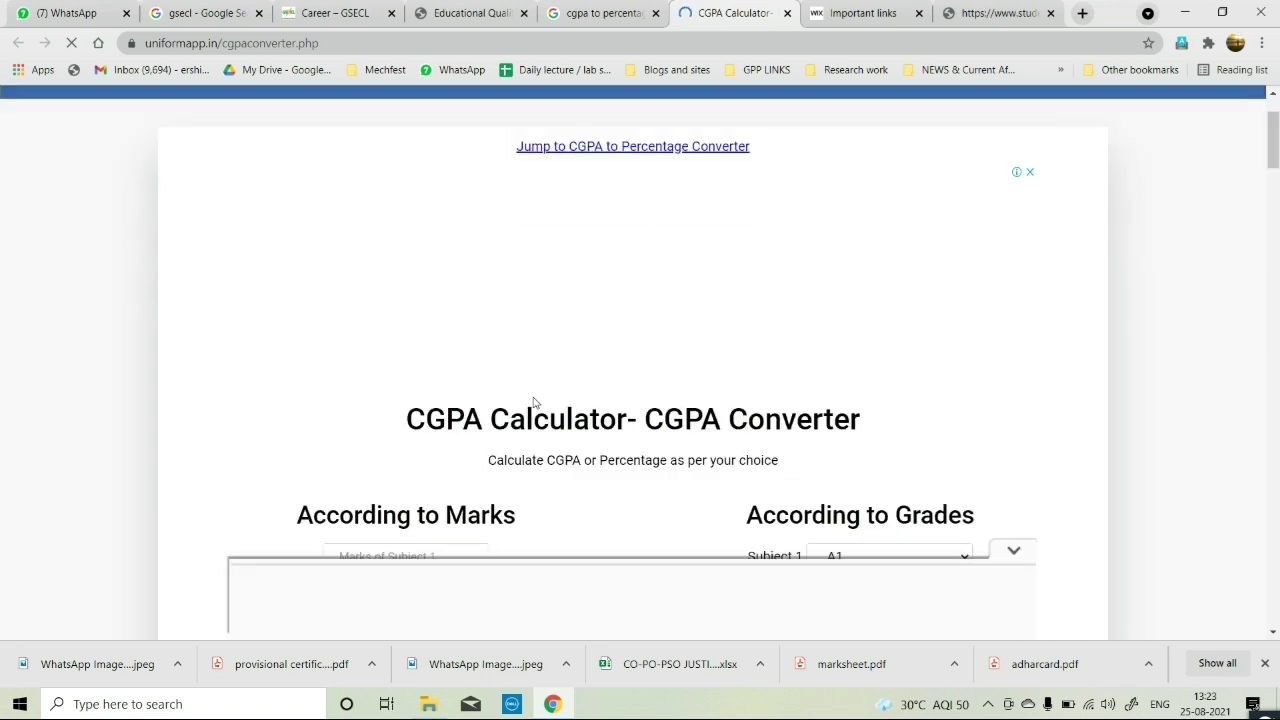
{"action": "scroll", "coordinate": [534, 402], "scroll_direction": "down", "scroll_amount": 3}
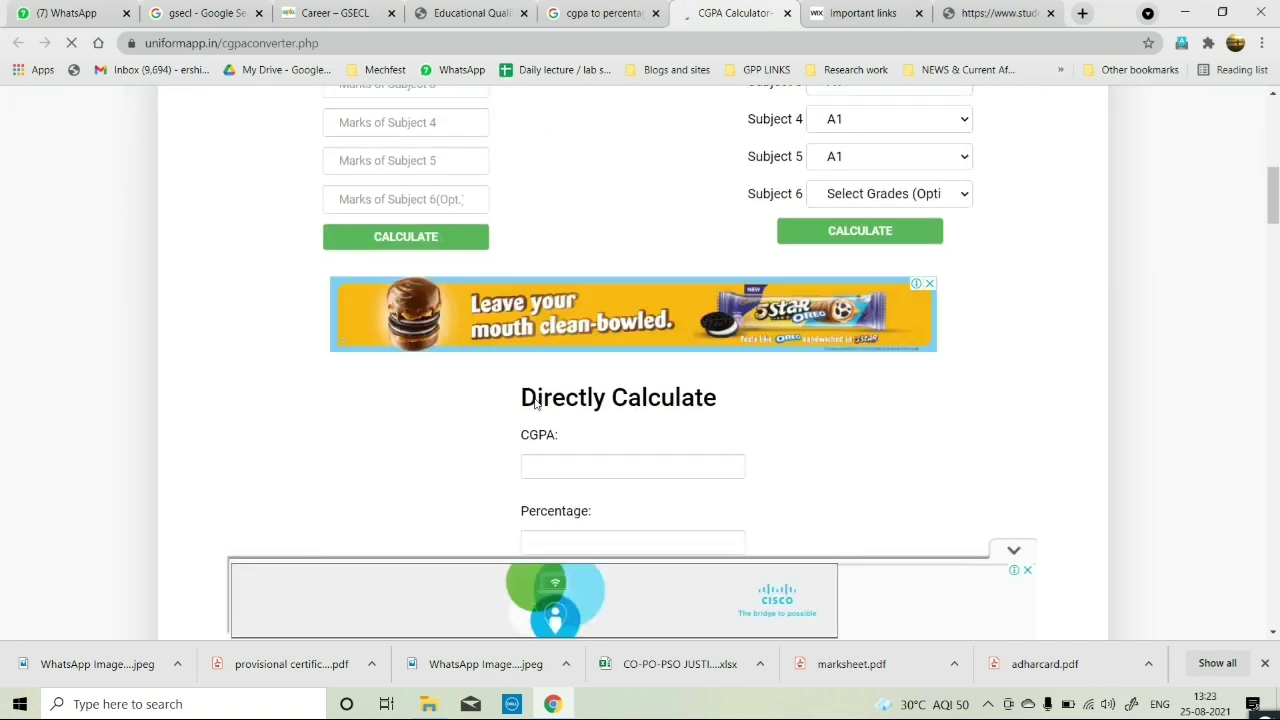
{"action": "scroll", "coordinate": [550, 405], "scroll_direction": "down", "scroll_amount": 1}
{"action": "left_click", "coordinate": [553, 383]}
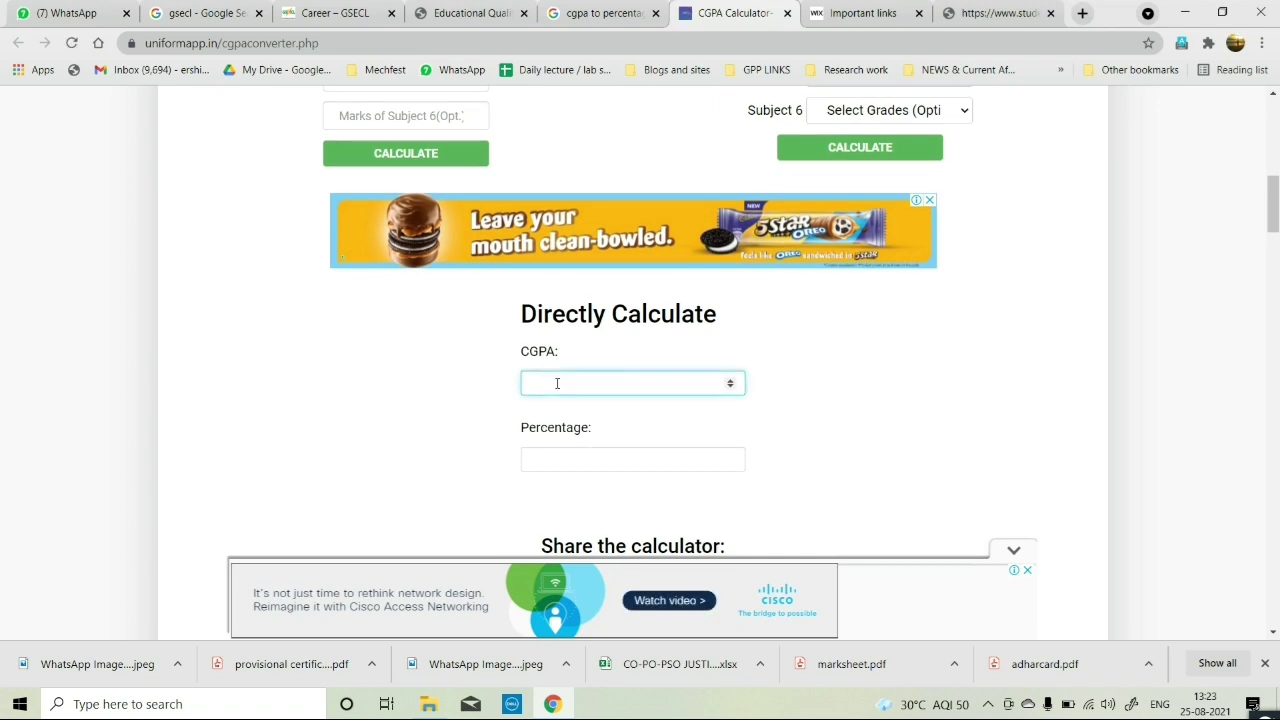
{"action": "type", "text": "8.52"}
{"action": "scroll", "coordinate": [556, 384], "scroll_direction": "down", "scroll_amount": 1}
{"action": "key", "text": "Tab"}
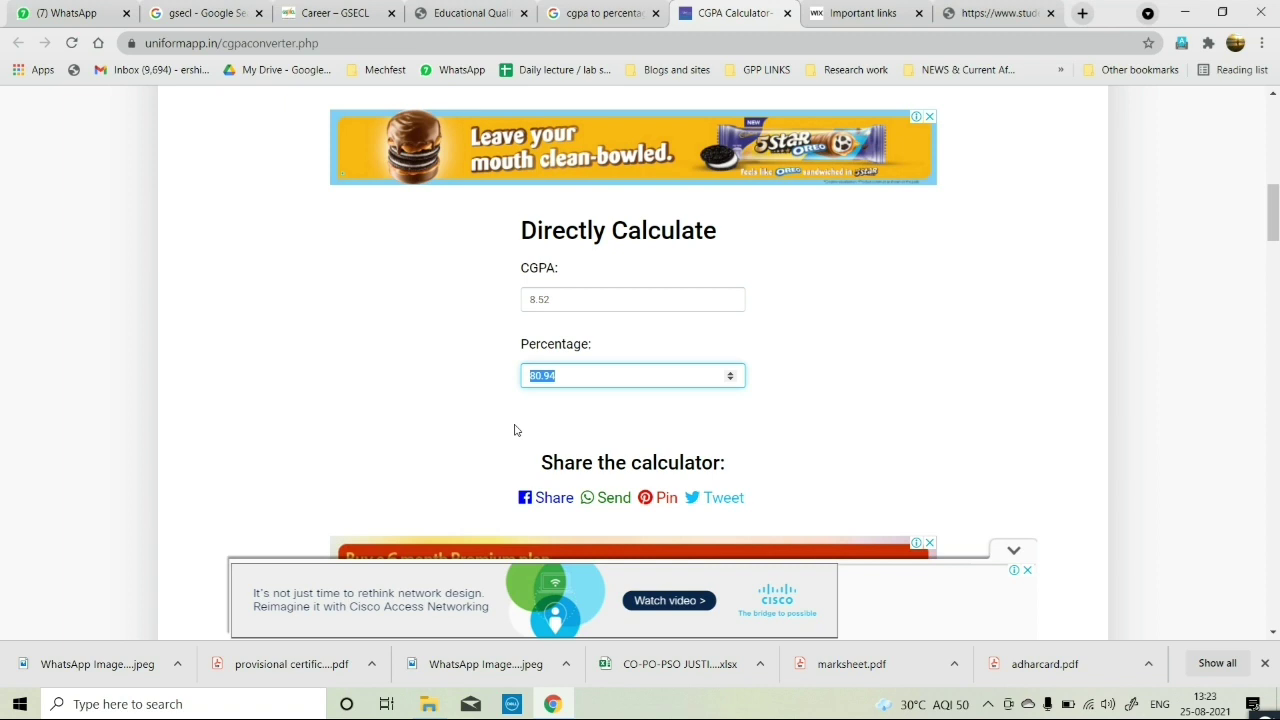
Enter 80.94 as the diploma's Equivalent (%) on the GSECL form.
{"action": "left_click", "coordinate": [459, 6]}
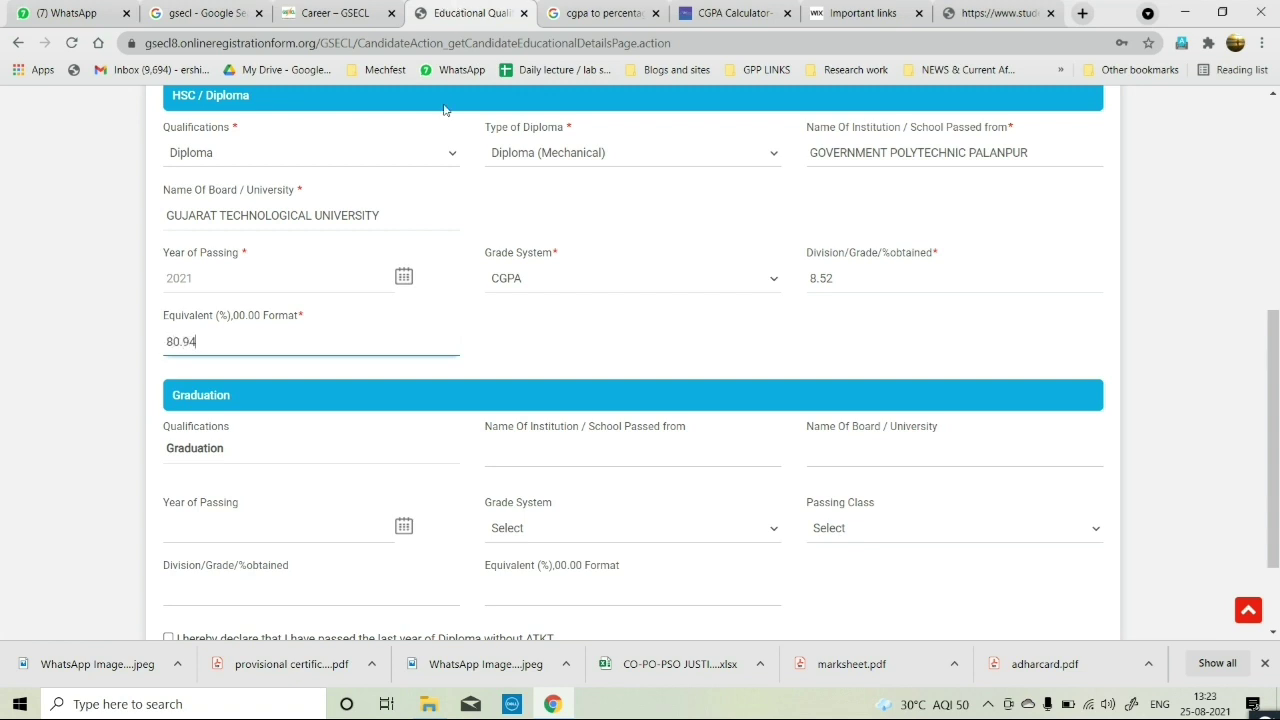
{"action": "key", "text": "Tab"}
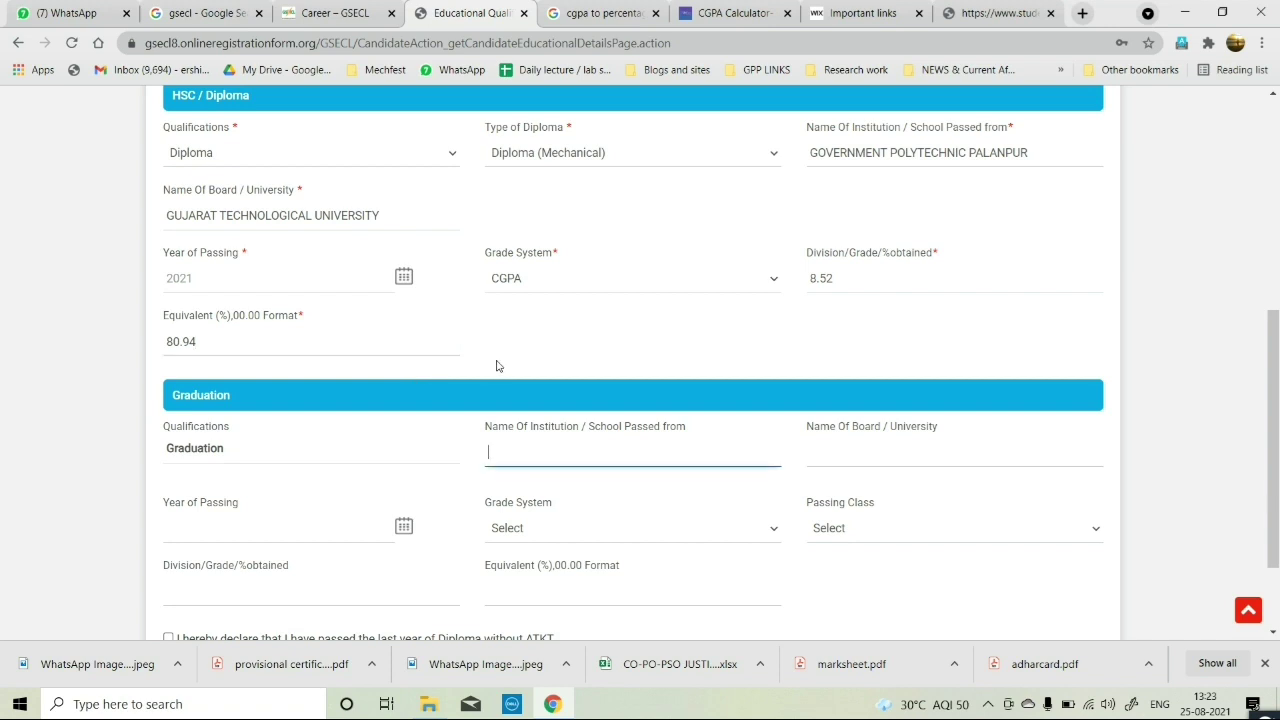
{"action": "scroll", "coordinate": [495, 365], "scroll_direction": "down", "scroll_amount": 1}
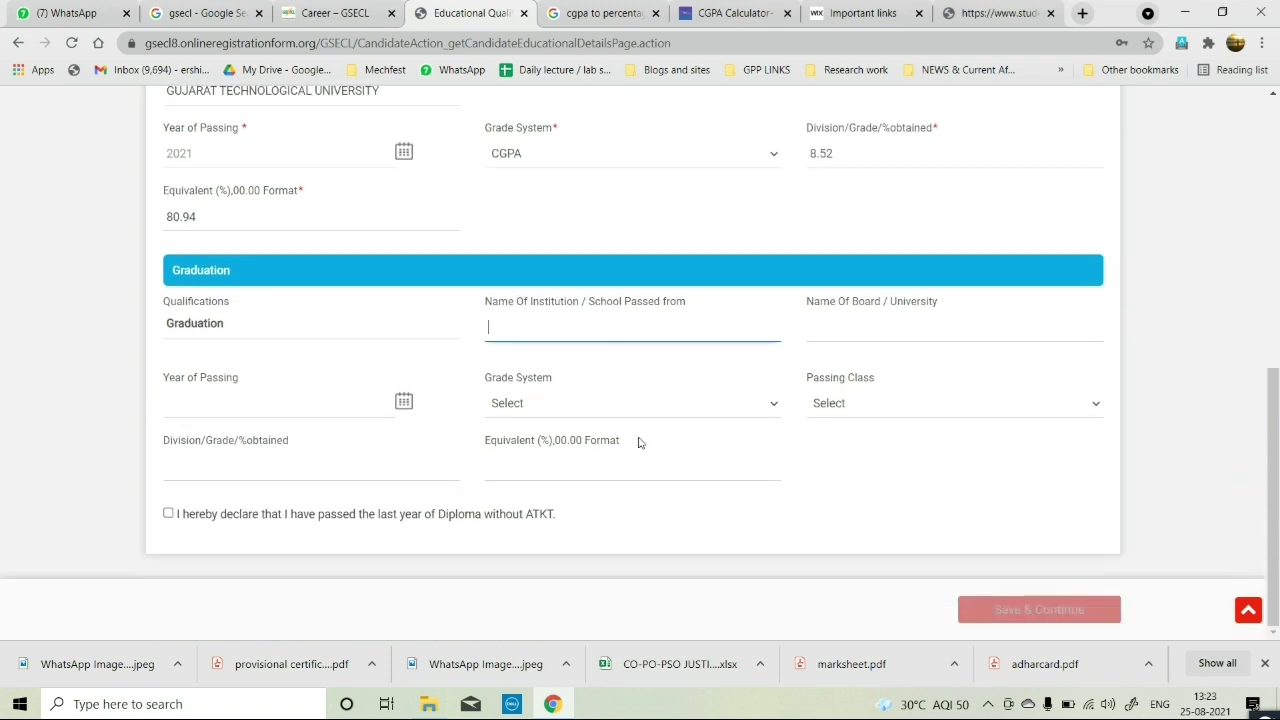
{"action": "scroll", "coordinate": [640, 441], "scroll_direction": "up", "scroll_amount": 4}
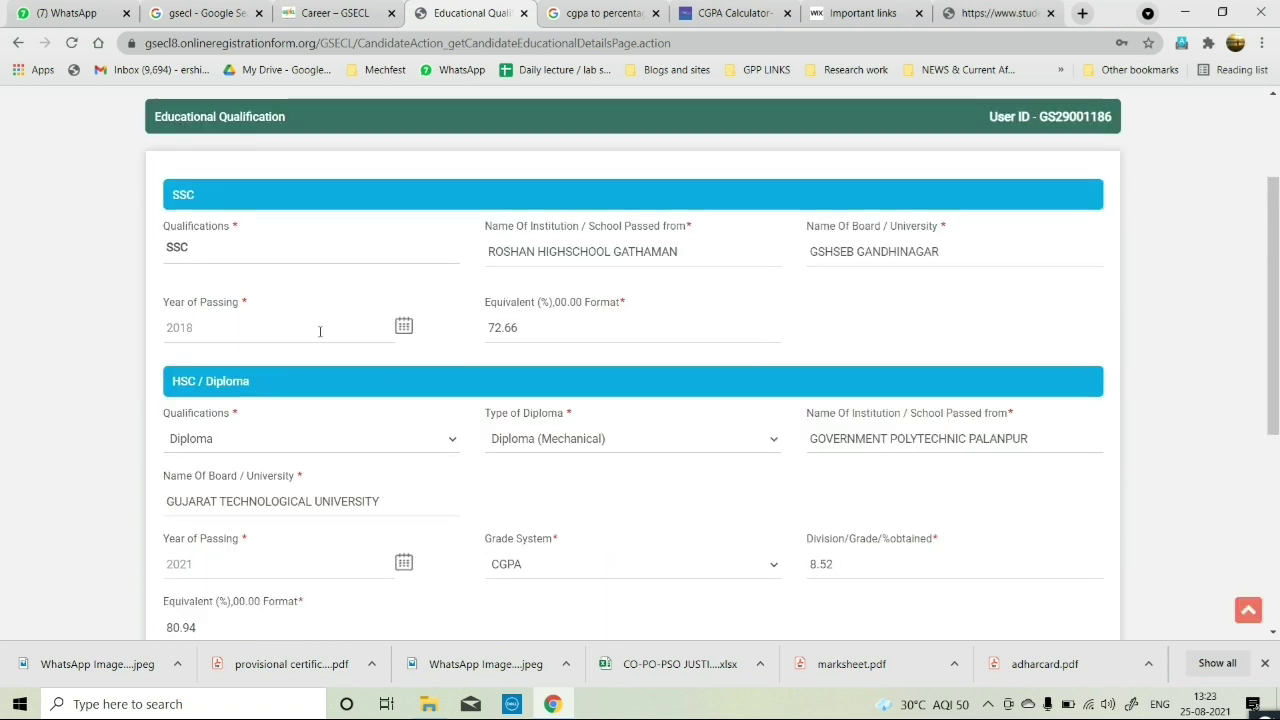
Review the SSC entries, accept the no-ATKT declaration and Save & Continue.
{"action": "left_click", "coordinate": [192, 248]}
{"action": "left_click", "coordinate": [566, 258]}
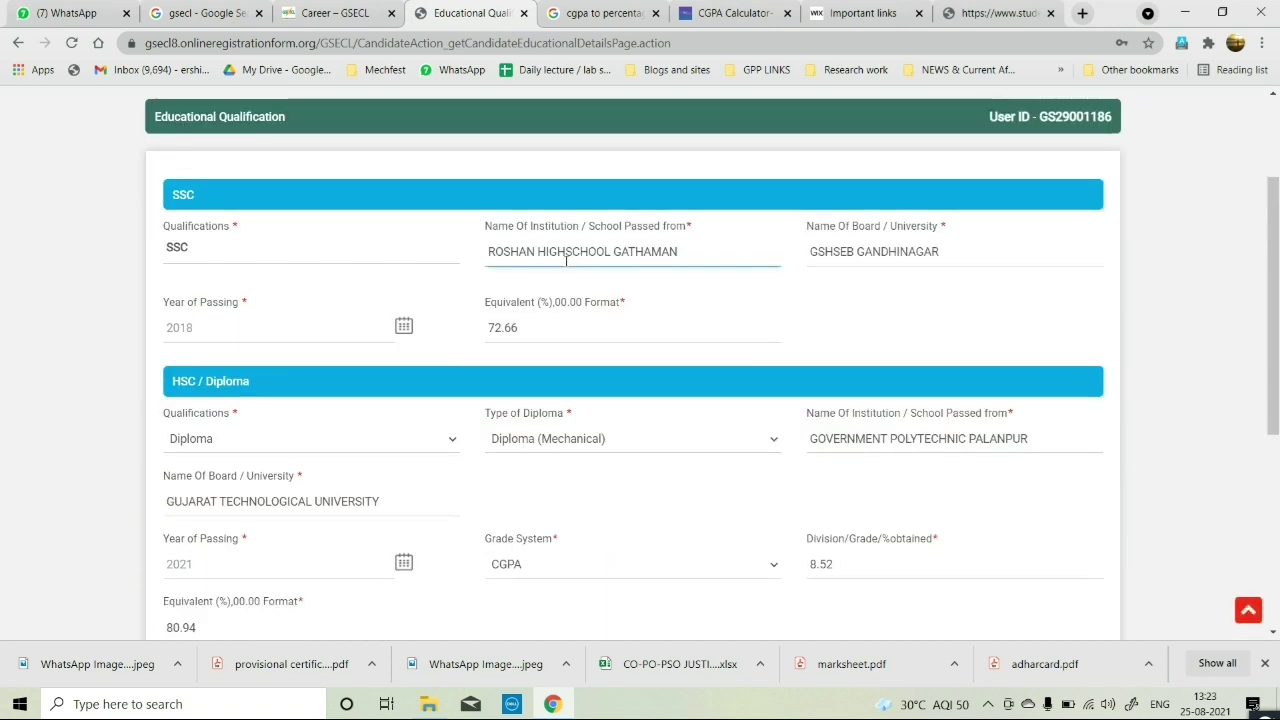
{"action": "left_click", "coordinate": [840, 260]}
{"action": "left_click", "coordinate": [520, 320]}
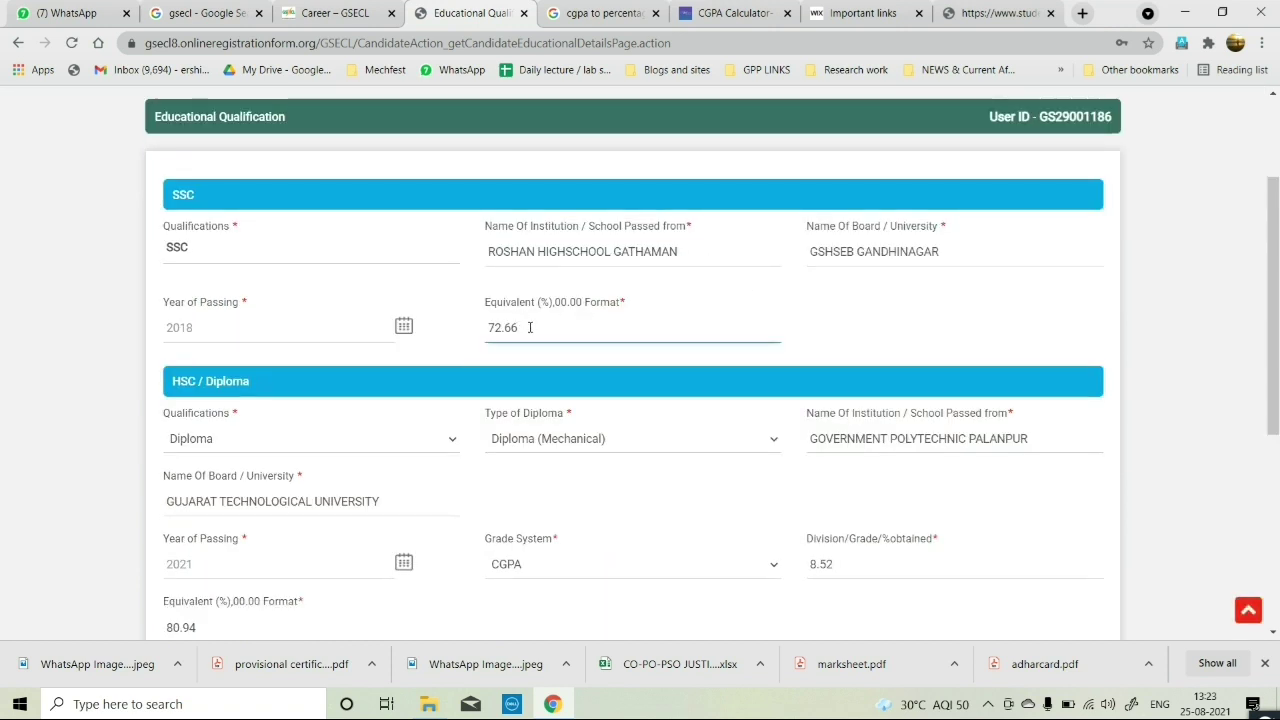
{"action": "scroll", "coordinate": [542, 293], "scroll_direction": "down", "scroll_amount": 1}
{"action": "key", "text": "Tab"}
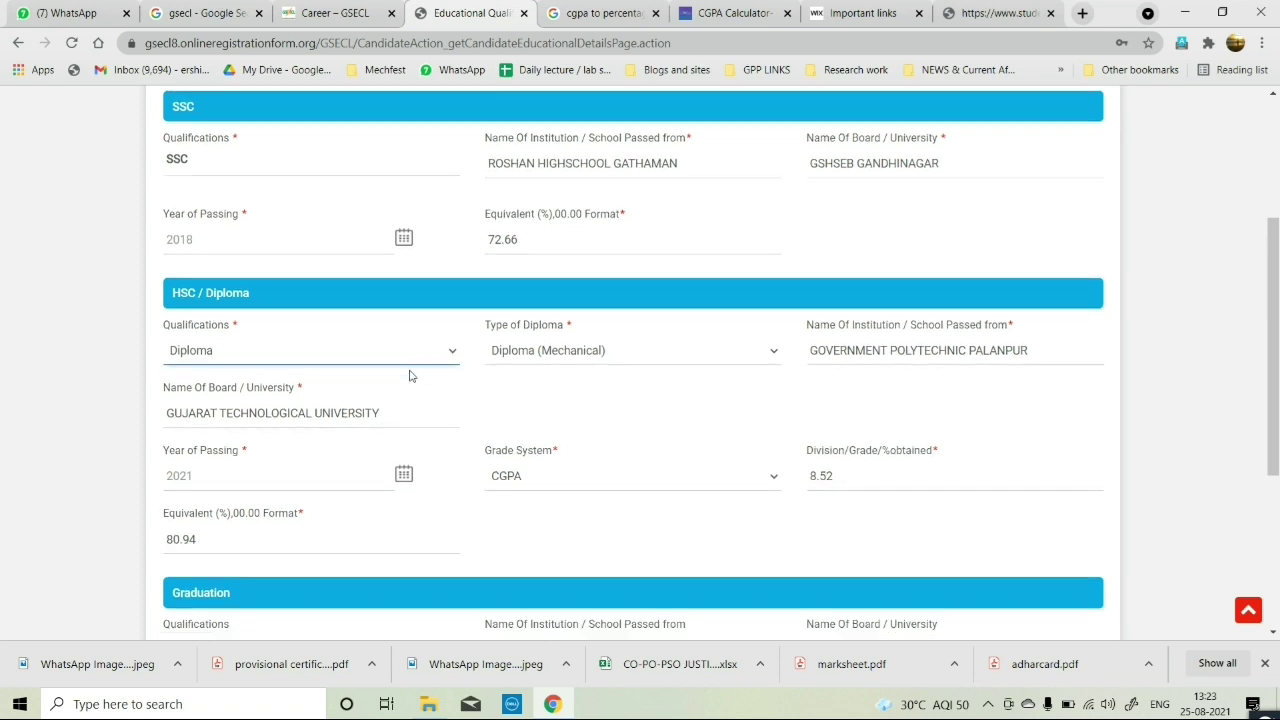
{"action": "scroll", "coordinate": [414, 366], "scroll_direction": "down", "scroll_amount": 1}
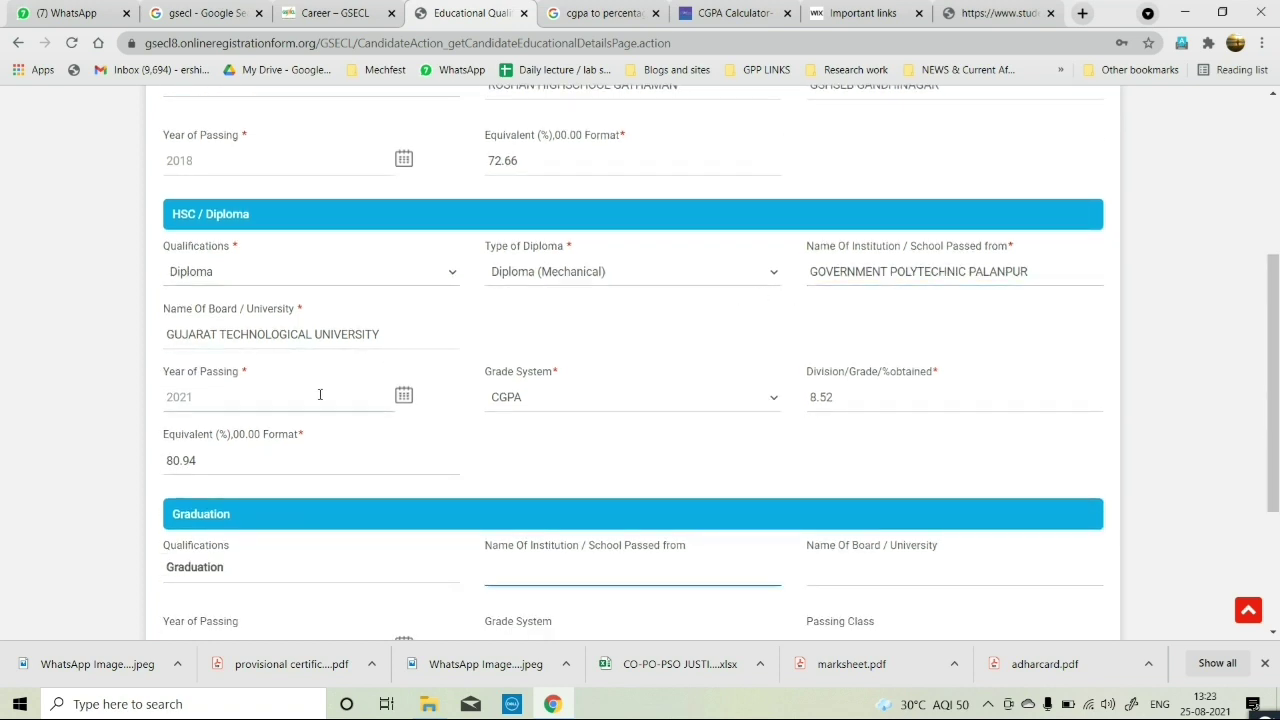
{"action": "scroll", "coordinate": [461, 535], "scroll_direction": "down", "scroll_amount": 3}
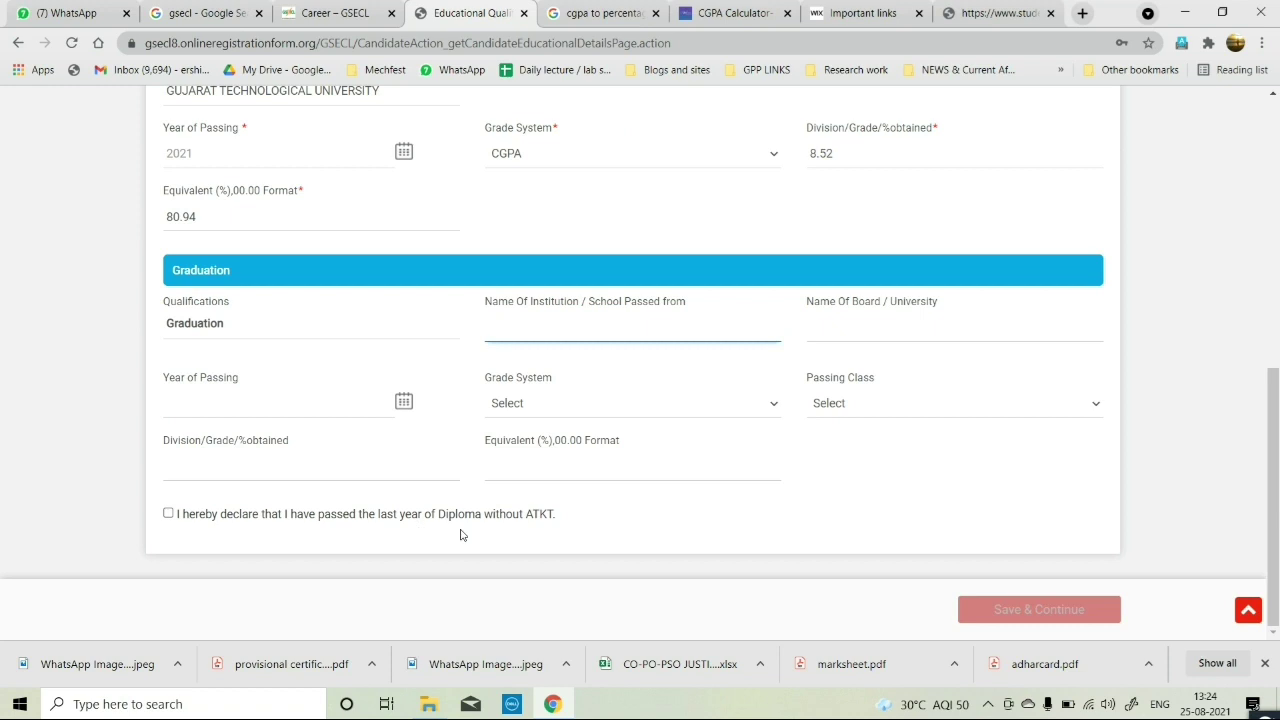
{"action": "left_click", "coordinate": [167, 514]}
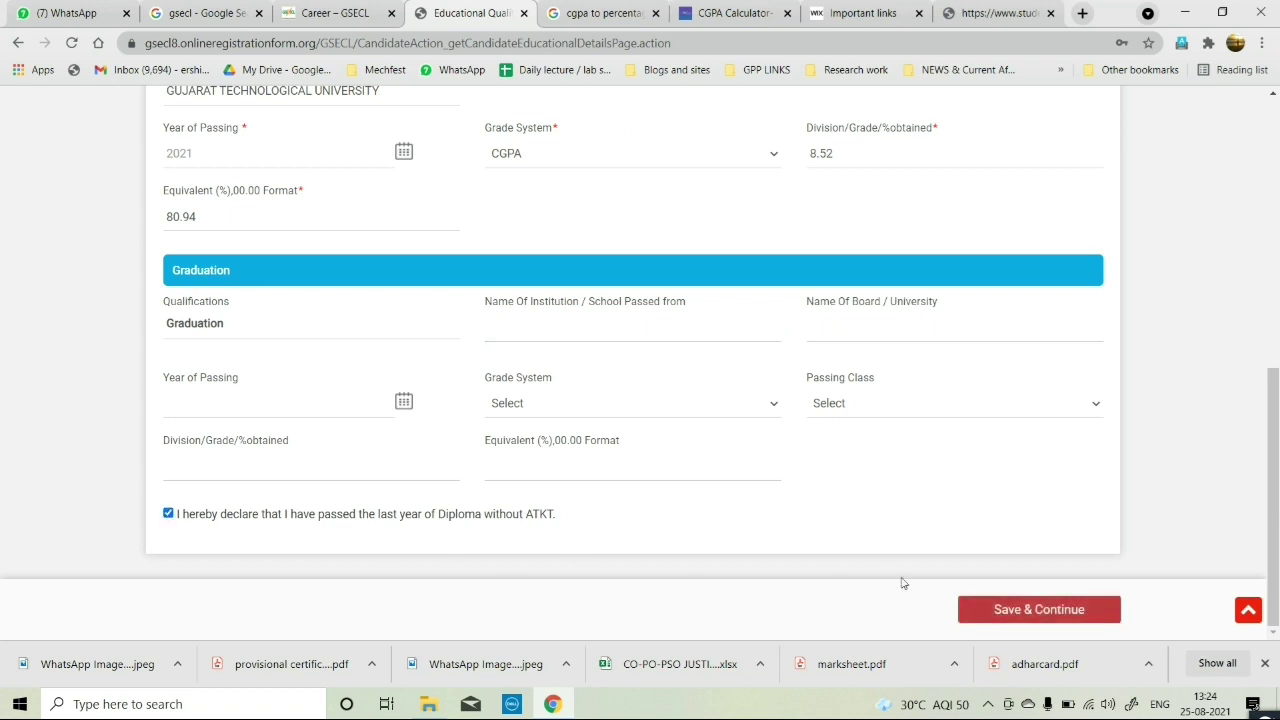
{"action": "left_click", "coordinate": [1011, 609]}
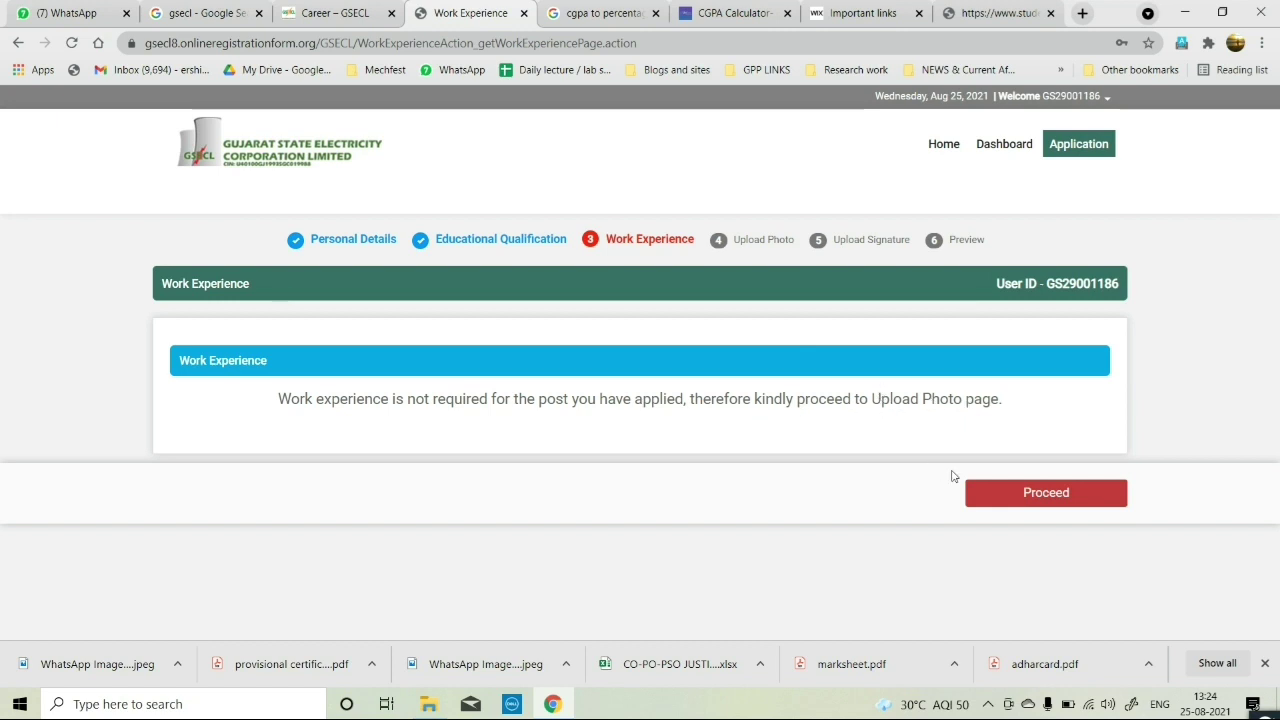
Proceed from Work Experience to Upload Photo and highlight the photo file size limits.
{"action": "left_click", "coordinate": [1025, 495]}
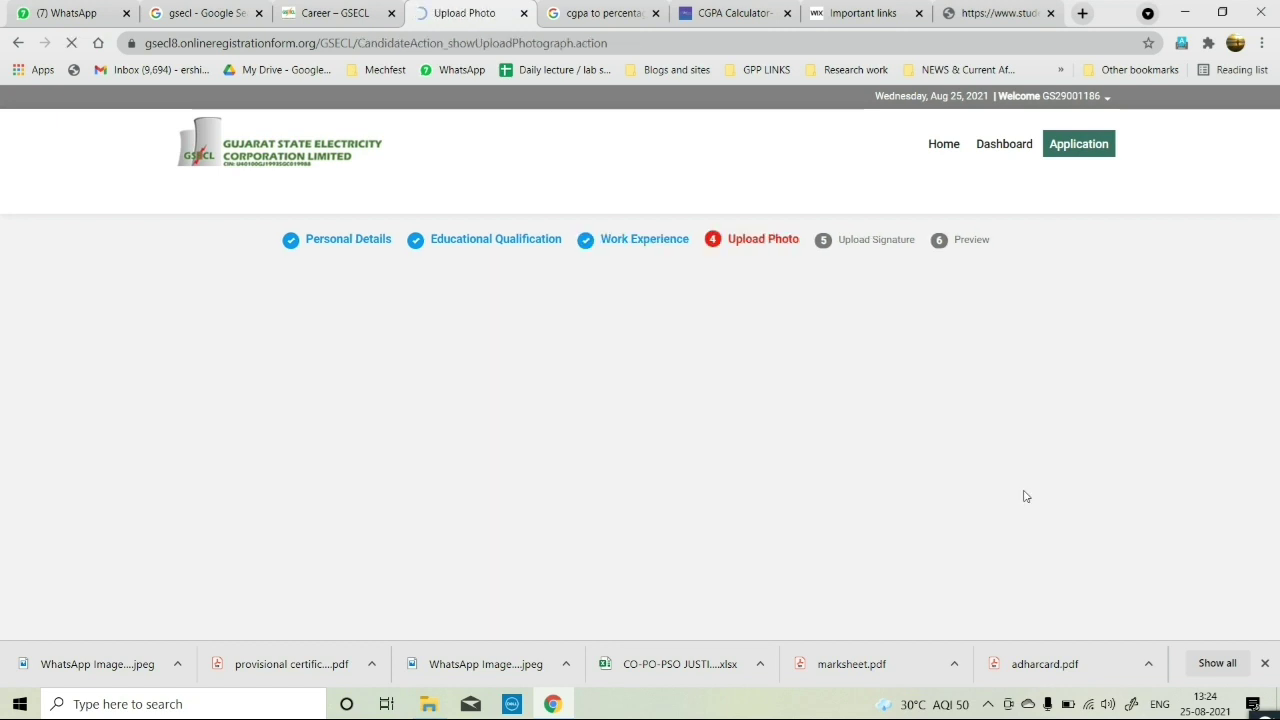
{"action": "scroll", "coordinate": [848, 327], "scroll_direction": "down", "scroll_amount": 1}
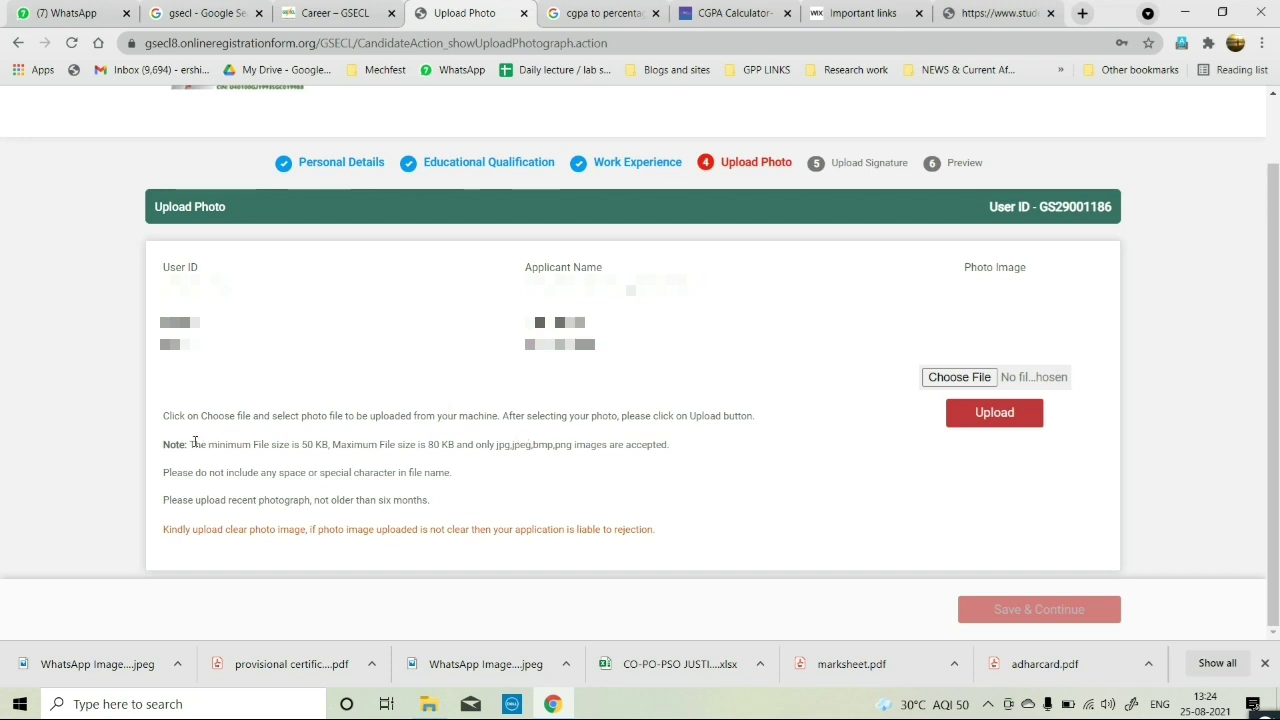
{"action": "left_click_drag", "start_coordinate": [194, 441], "coordinate": [434, 447]}
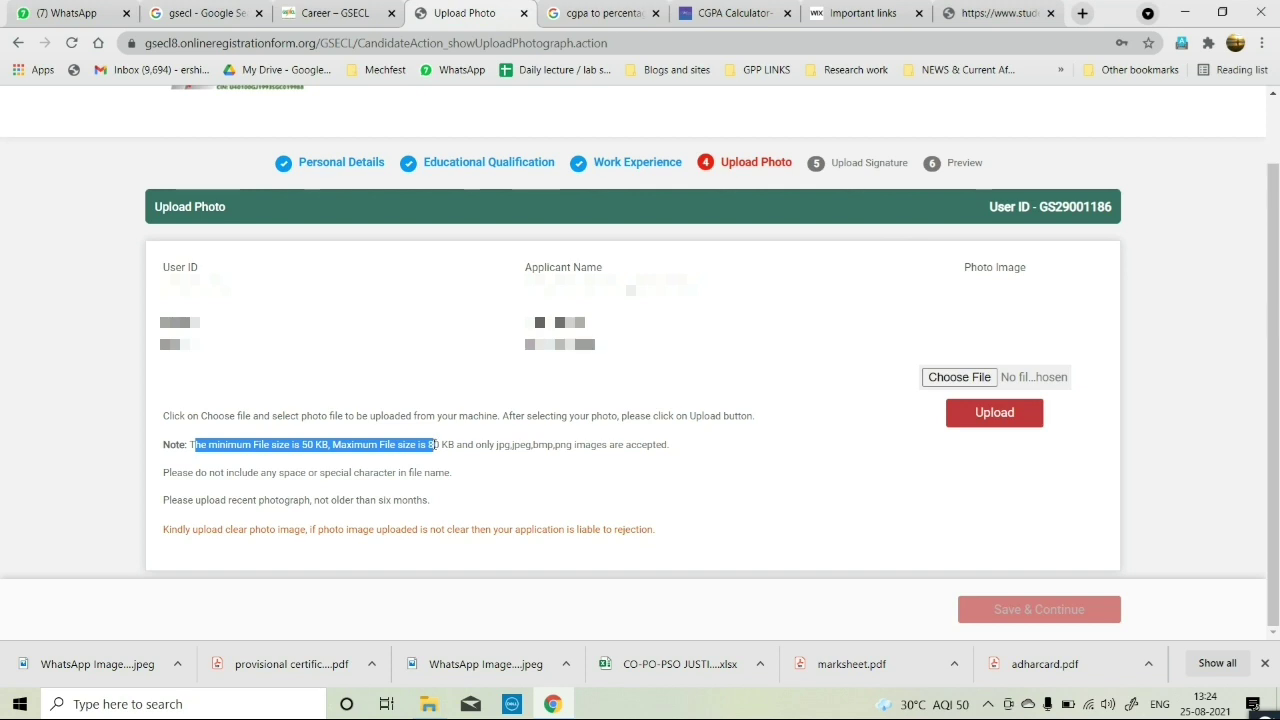
{"action": "left_click", "coordinate": [615, 8]}
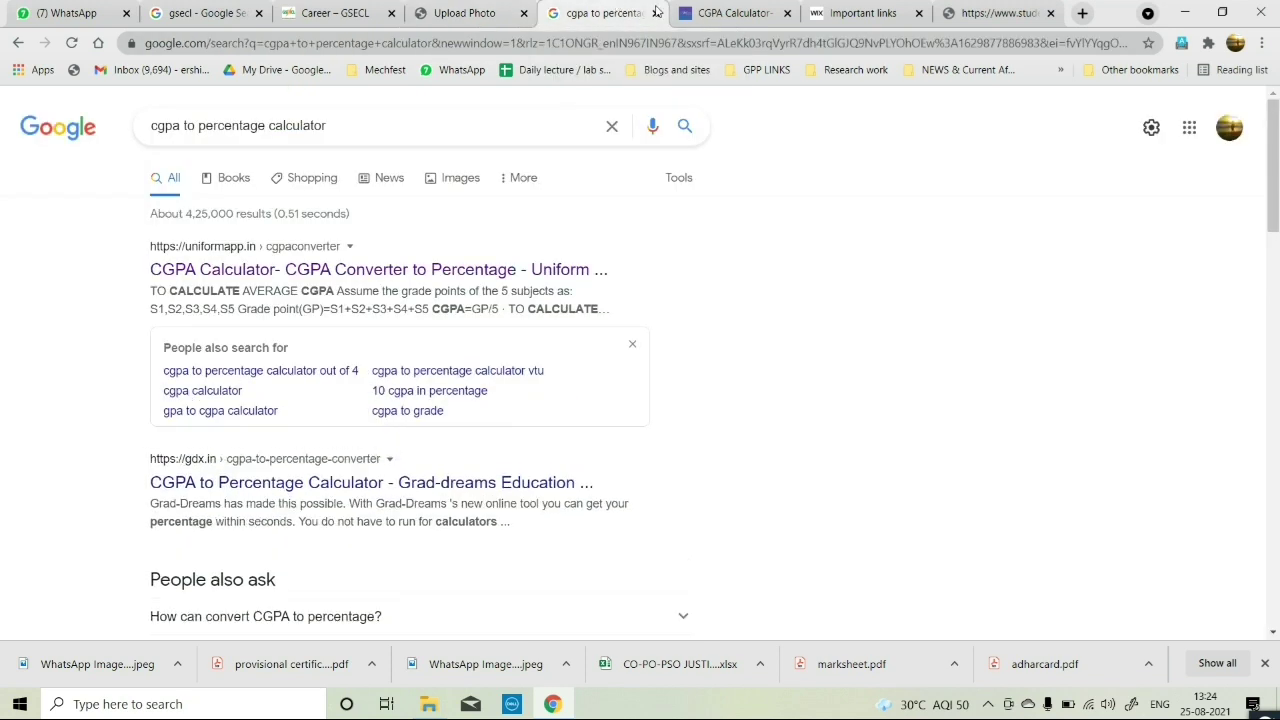
Close the CGPA search, CGPA calculator, important links and GTU grade history tabs.
{"action": "left_click", "coordinate": [656, 14]}
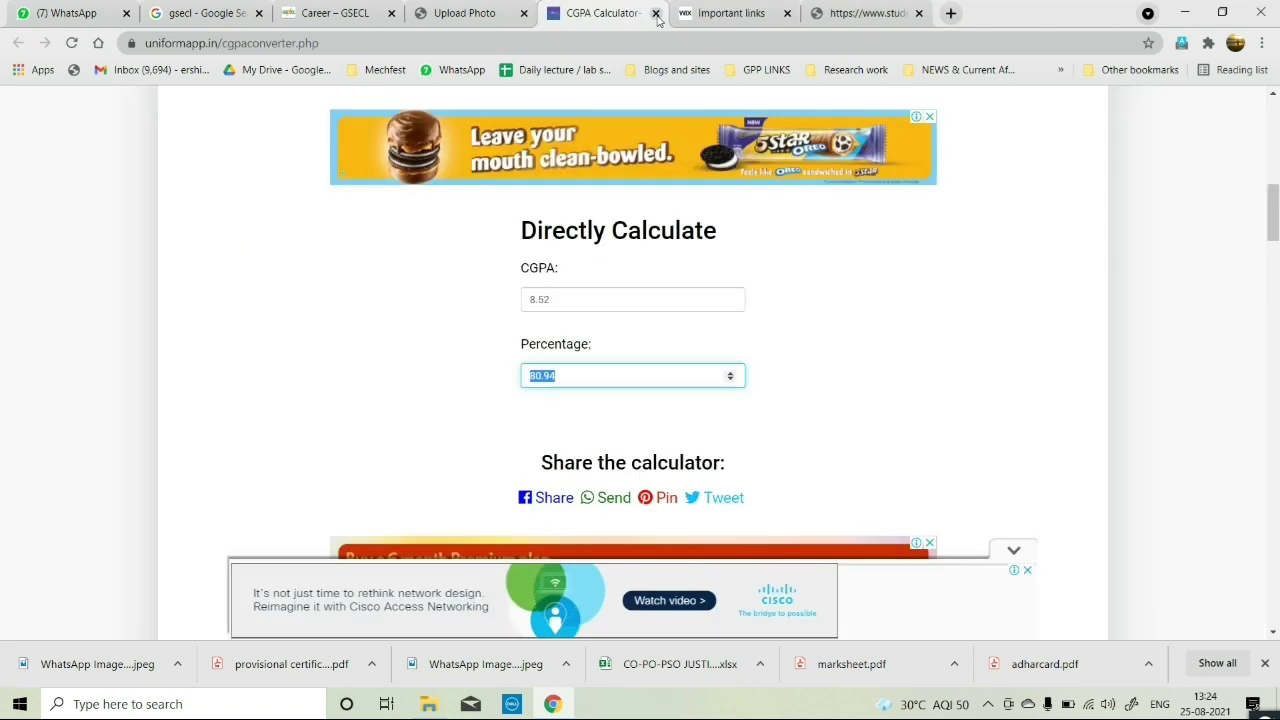
{"action": "left_click", "coordinate": [656, 14]}
{"action": "left_click", "coordinate": [656, 14]}
{"action": "left_click", "coordinate": [656, 14]}
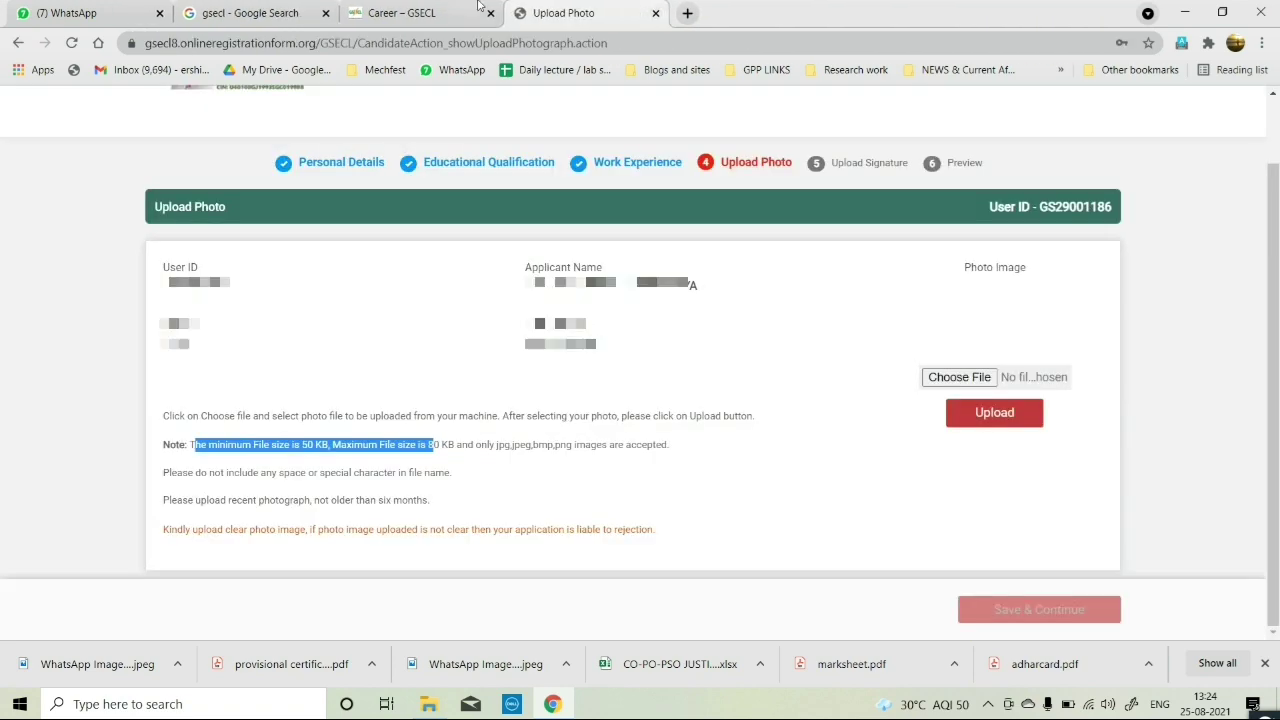
Search 'image size reducer' and open the reduceimages.com Resize an Image page.
{"action": "left_click", "coordinate": [688, 13]}
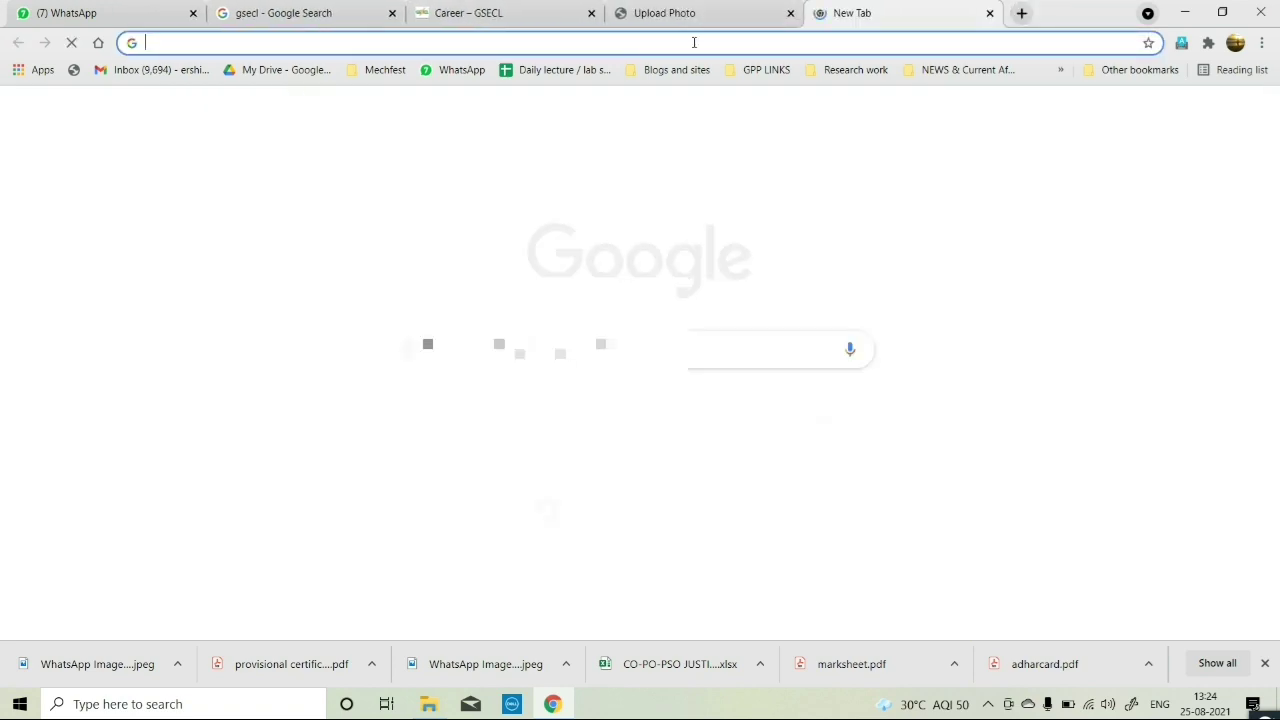
{"action": "type", "text": "image"}
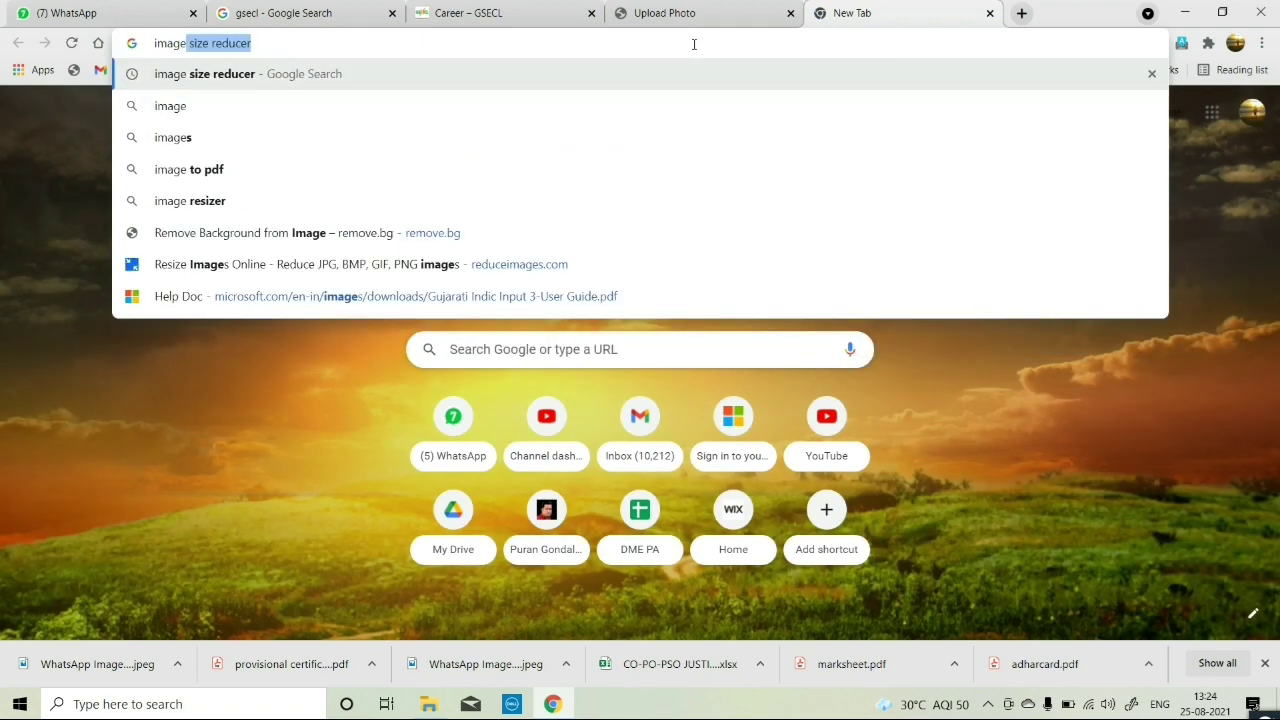
{"action": "key", "text": "Return"}
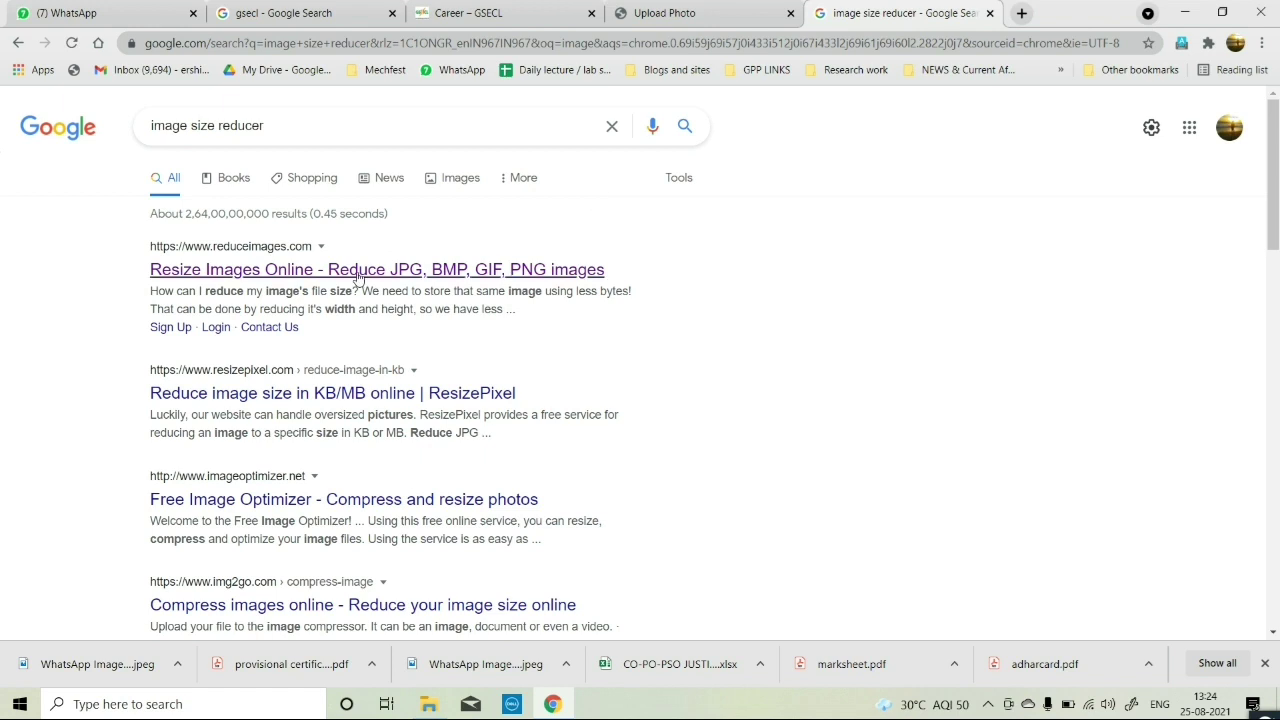
{"action": "left_click", "coordinate": [357, 272]}
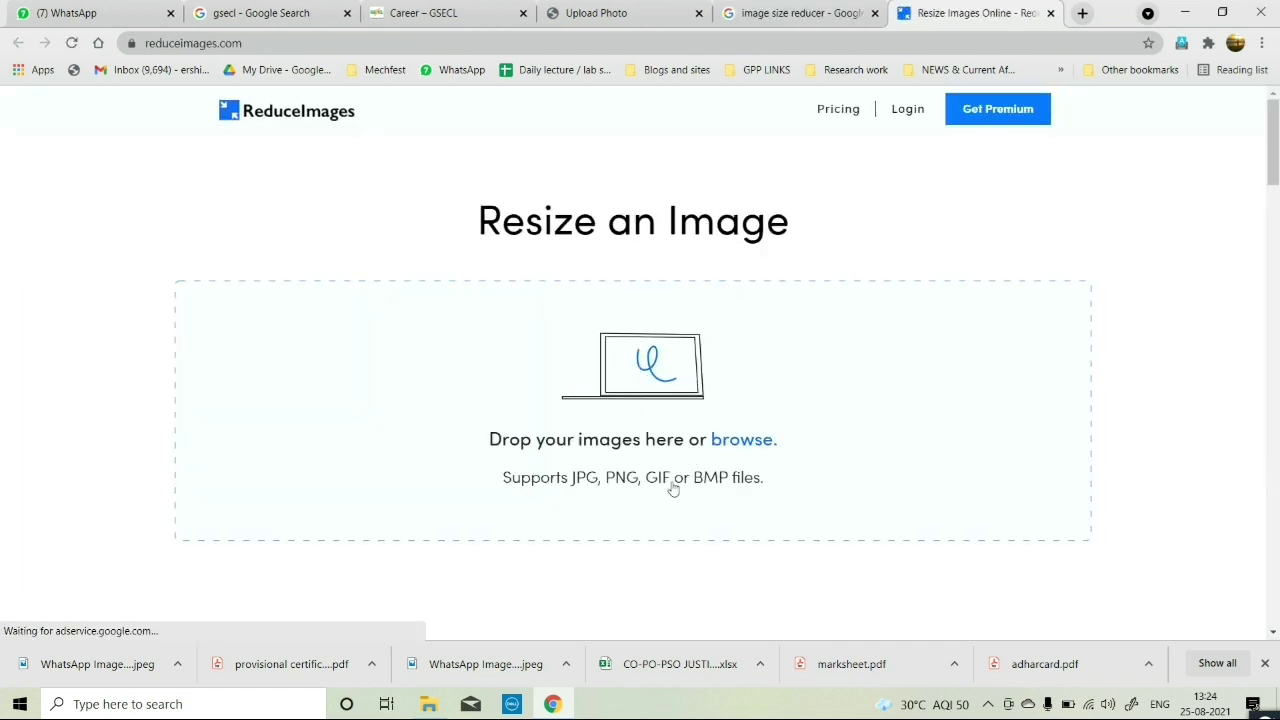
{"action": "left_click", "coordinate": [428, 704]}
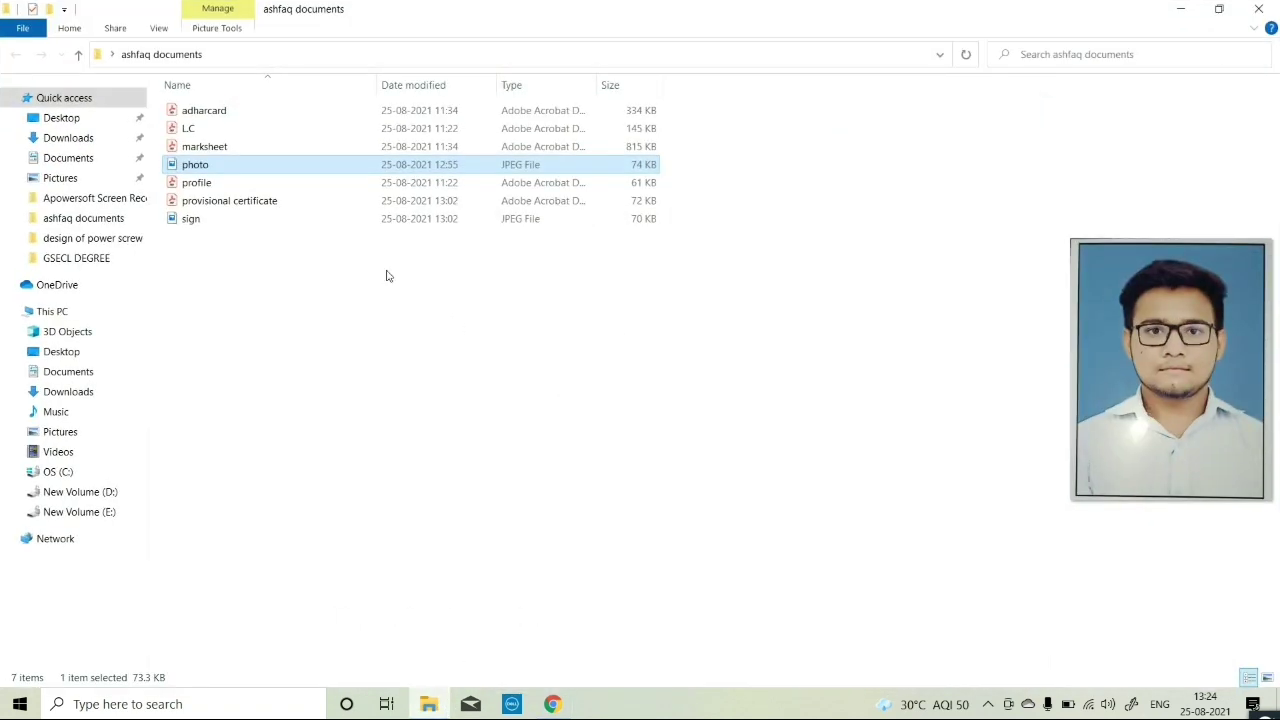
Drag the 74 KB photo.jpeg from File Explorer onto the ReduceImages drop zone.
{"action": "left_click", "coordinate": [349, 311]}
{"action": "left_click", "coordinate": [221, 168]}
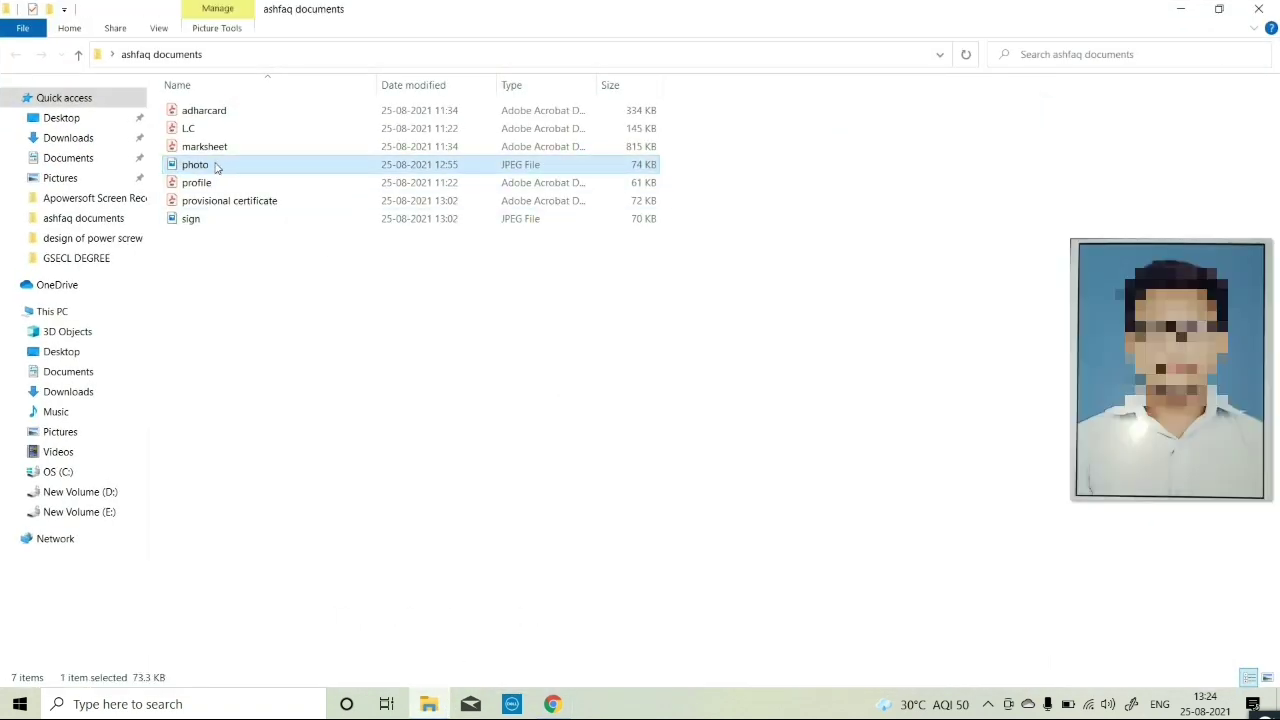
{"action": "left_click_drag", "start_coordinate": [214, 166], "coordinate": [643, 428]}
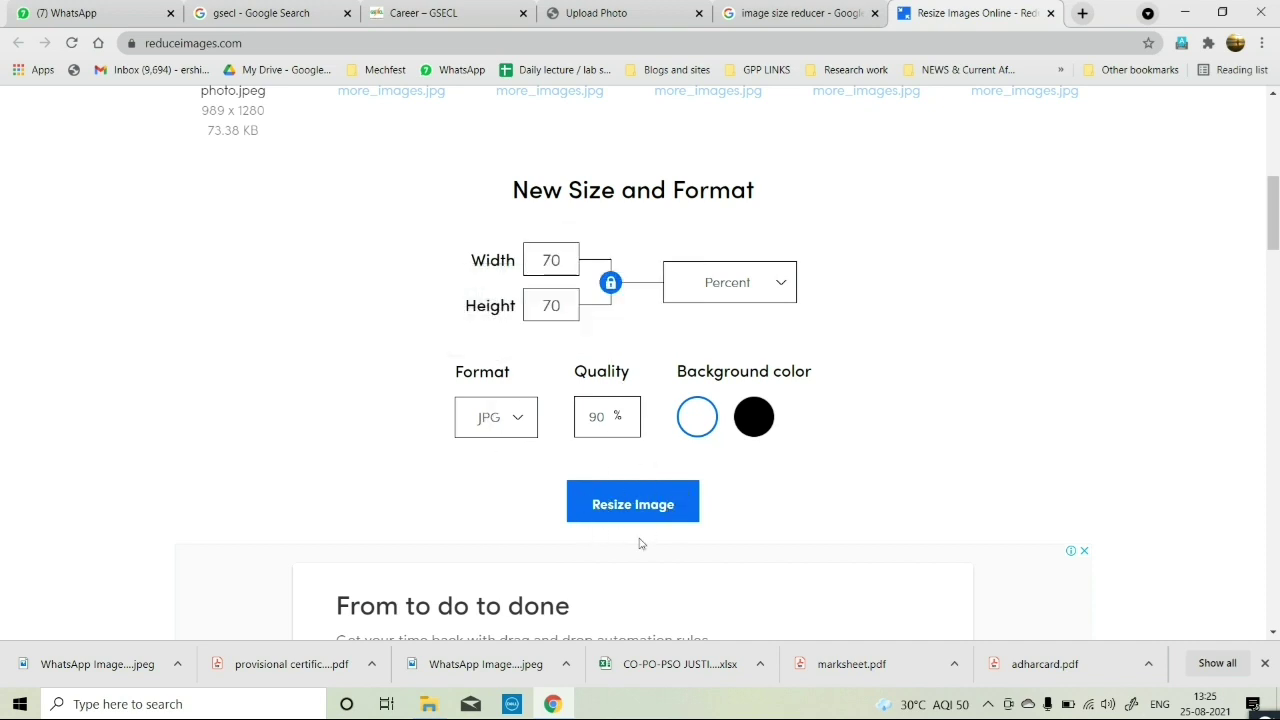
Resize the photo at 70 percent and 90% quality, producing a 78.55 KB photo.jpg.
{"action": "left_click", "coordinate": [745, 290]}
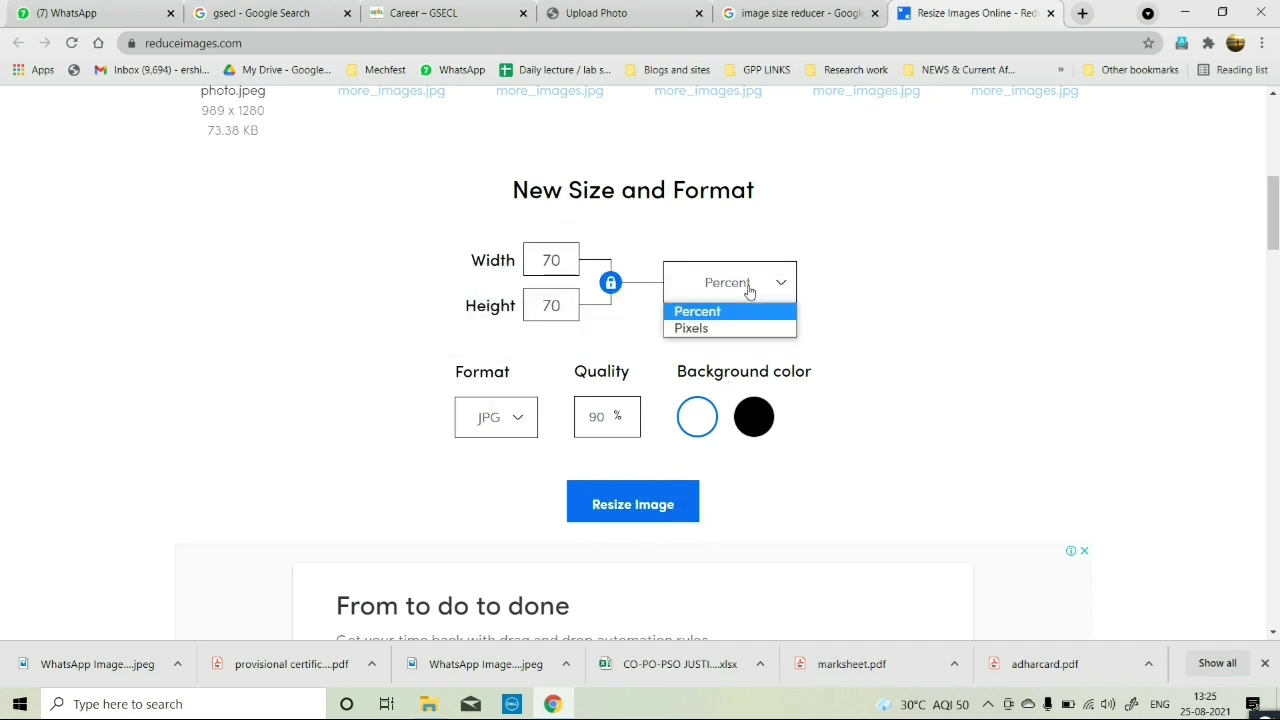
{"action": "left_click", "coordinate": [828, 310]}
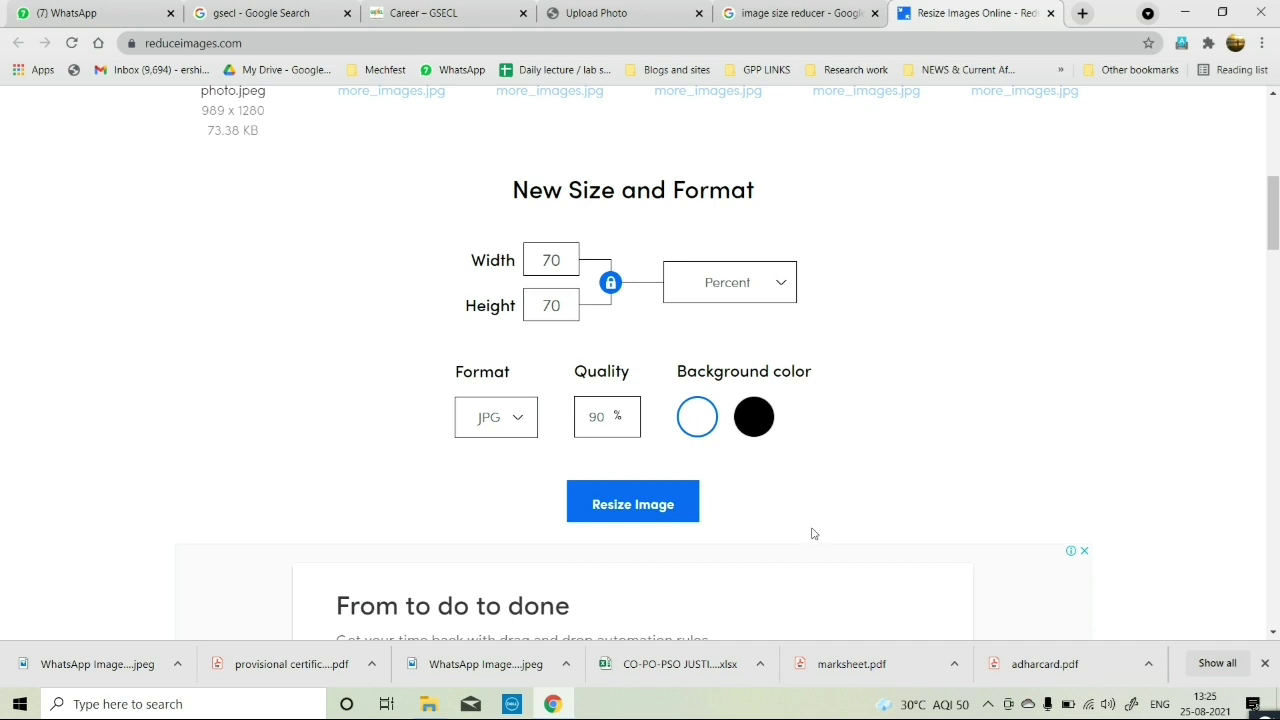
{"action": "scroll", "coordinate": [812, 533], "scroll_direction": "down", "scroll_amount": 3}
{"action": "scroll", "coordinate": [757, 491], "scroll_direction": "up", "scroll_amount": 1}
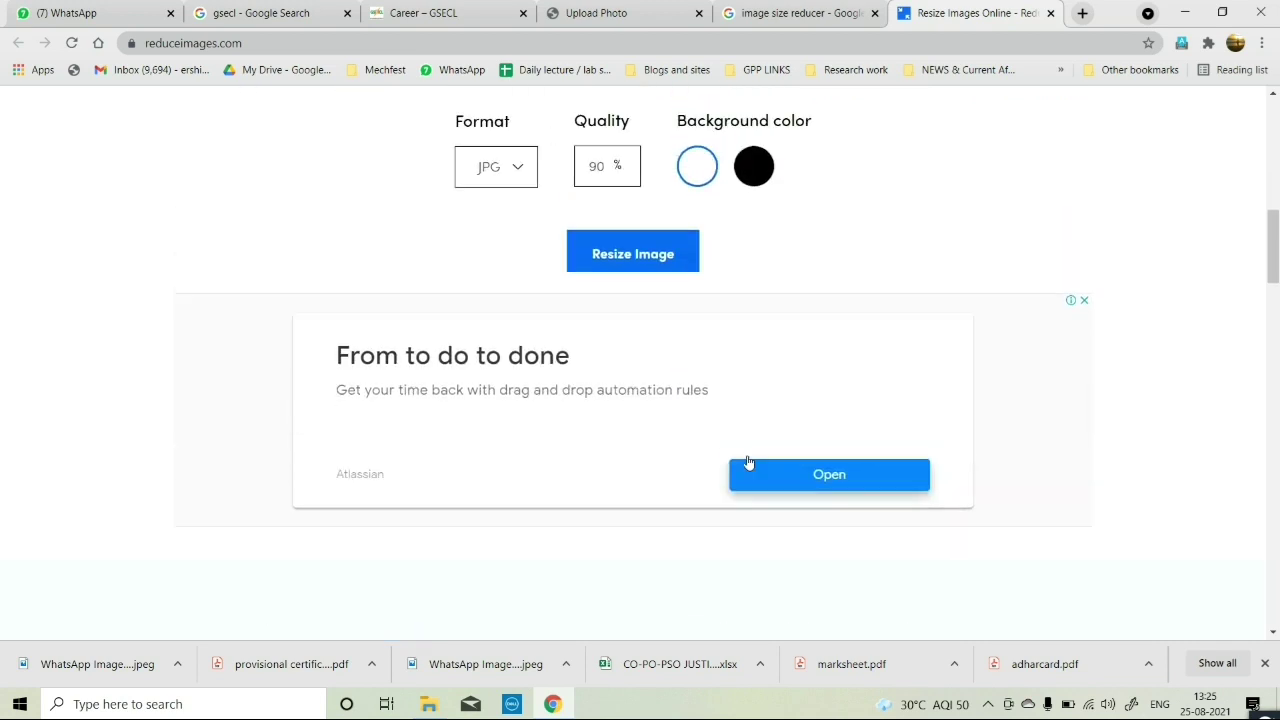
{"action": "left_click", "coordinate": [648, 268]}
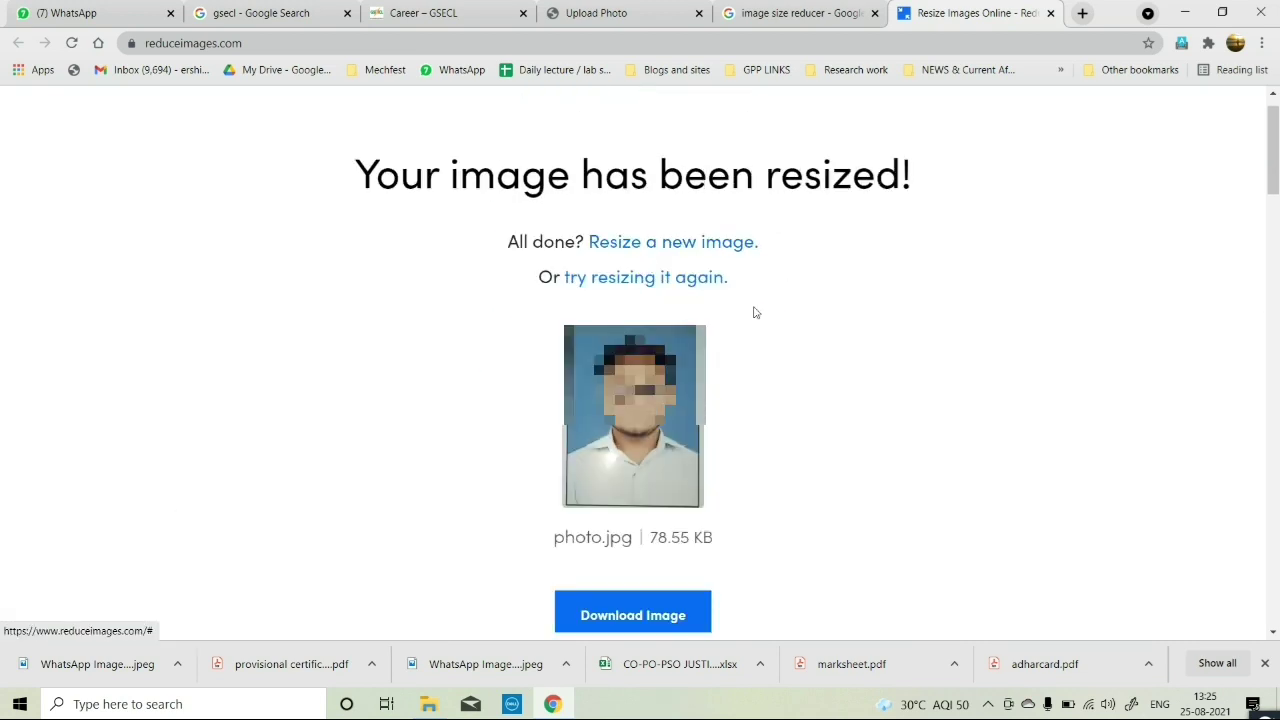
{"action": "scroll", "coordinate": [737, 463], "scroll_direction": "down", "scroll_amount": 2}
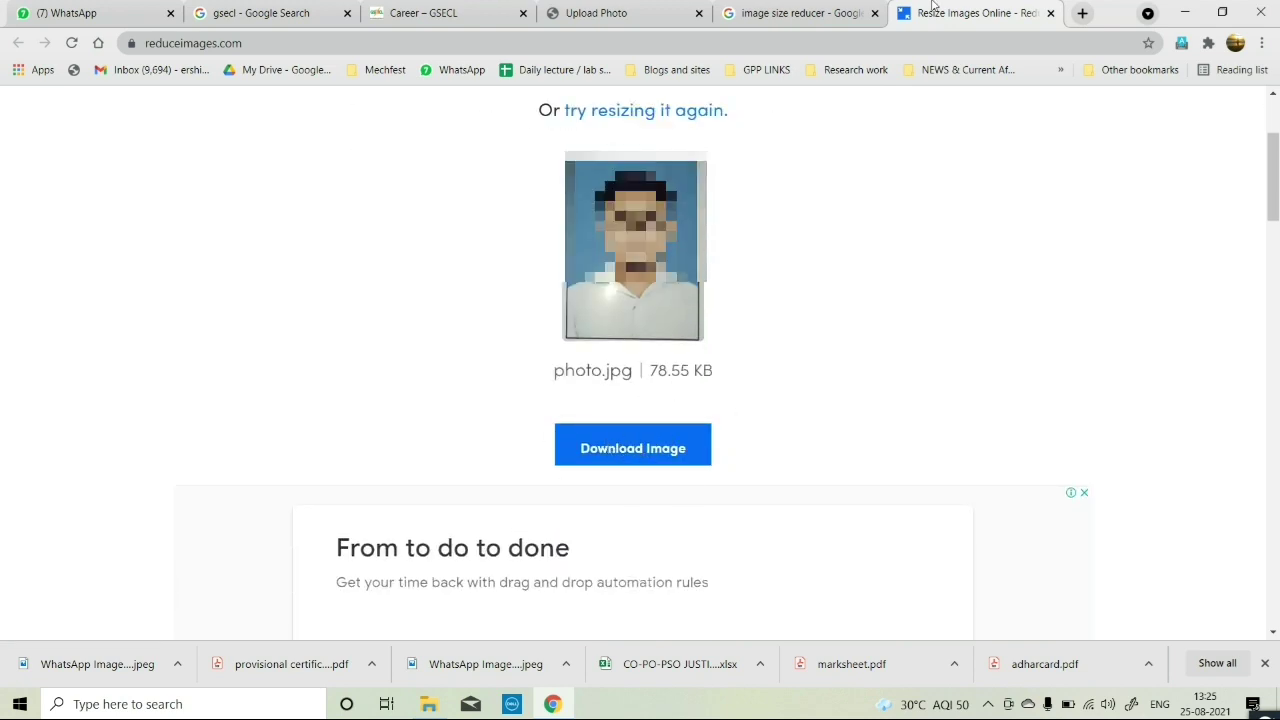
Back on the GSECL portal, upload photo.jpeg as the applicant photo and save it.
{"action": "left_click", "coordinate": [1050, 13]}
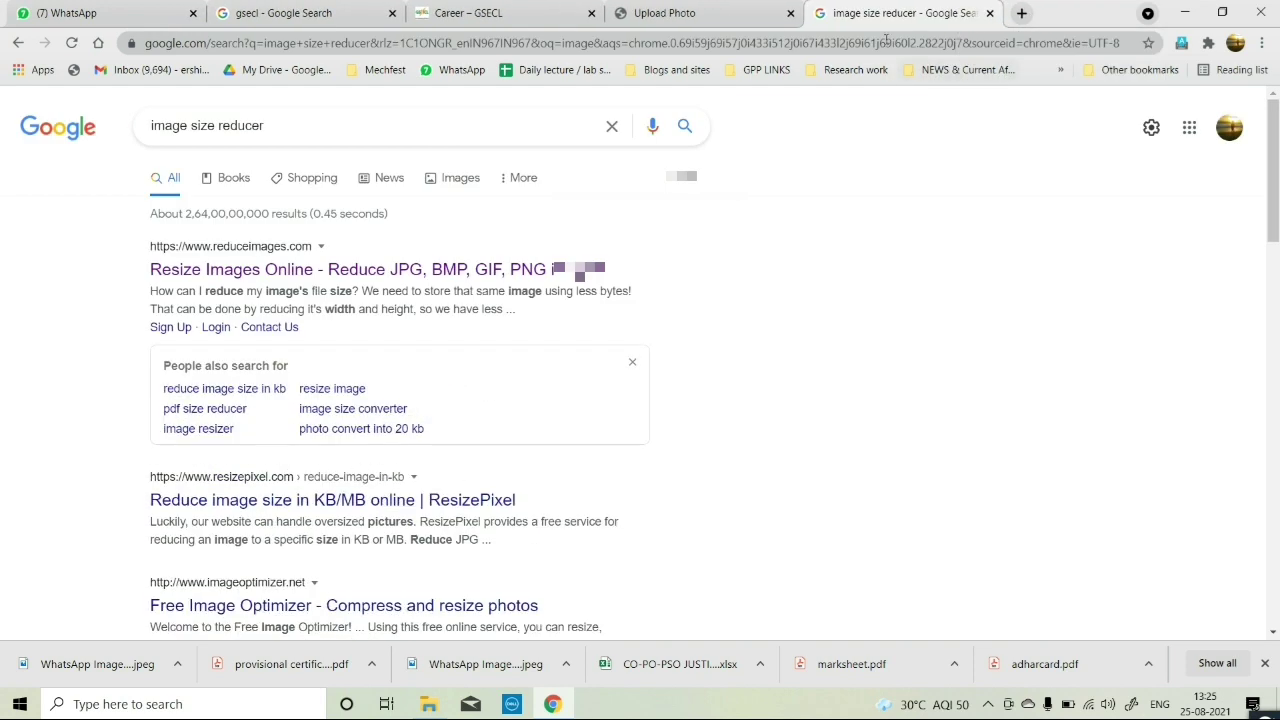
{"action": "left_click", "coordinate": [709, 6]}
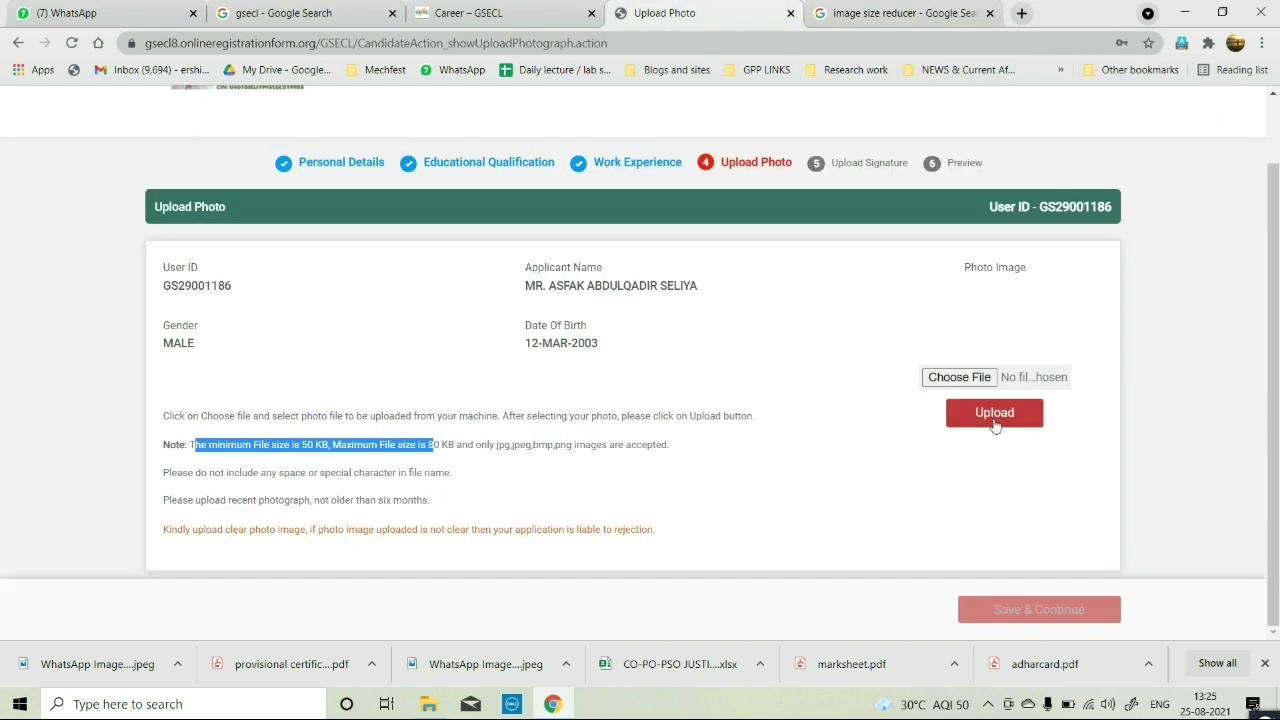
{"action": "left_click", "coordinate": [981, 380]}
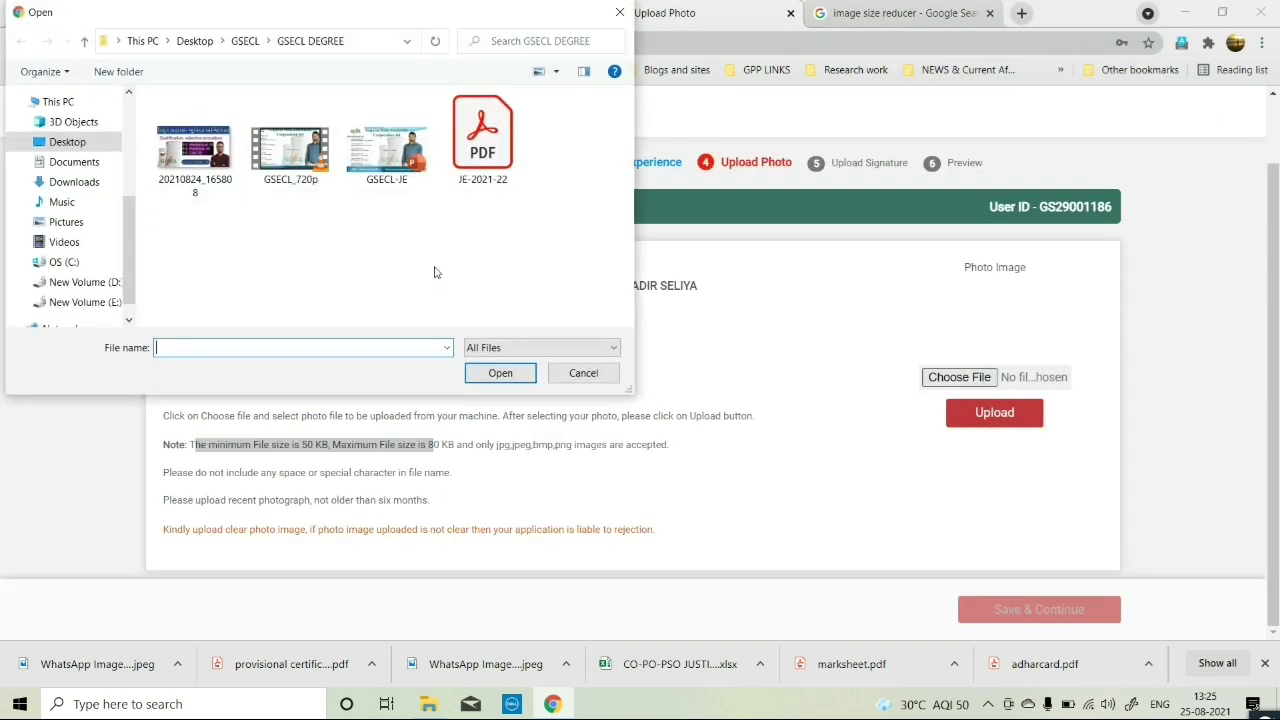
{"action": "scroll", "coordinate": [100, 170], "scroll_direction": "up", "scroll_amount": 5}
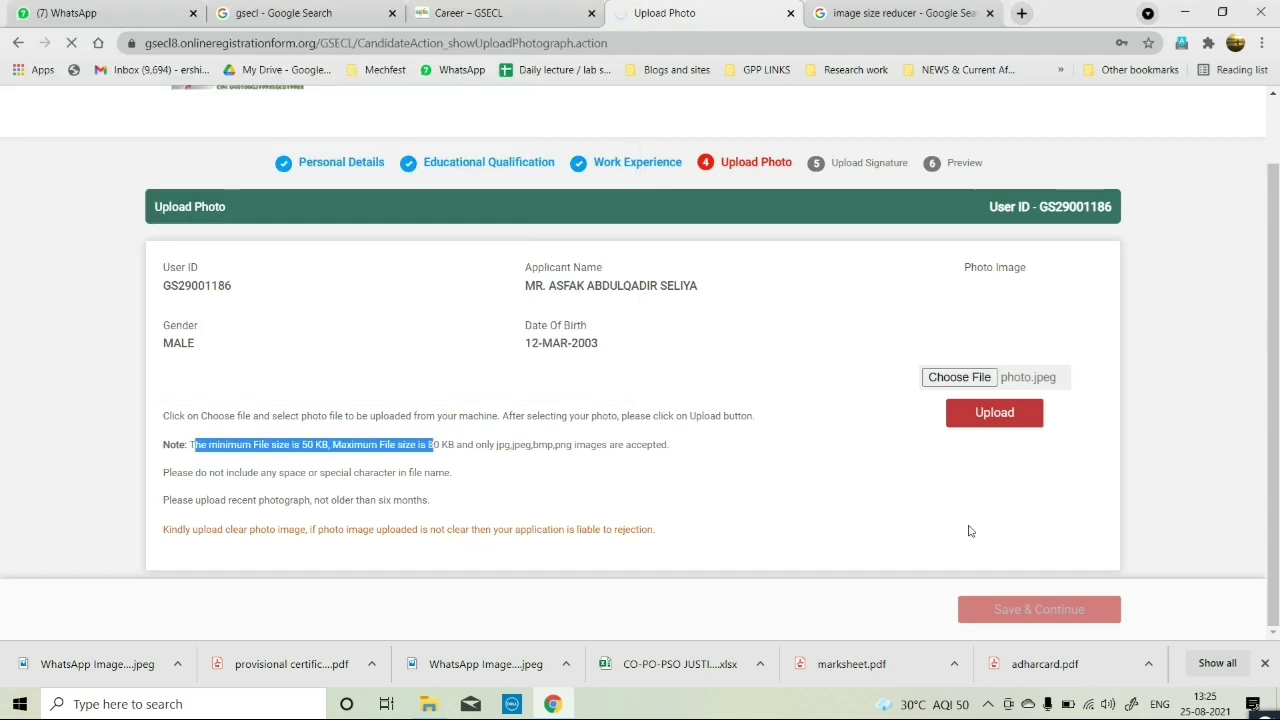
{"action": "left_click", "coordinate": [968, 412]}
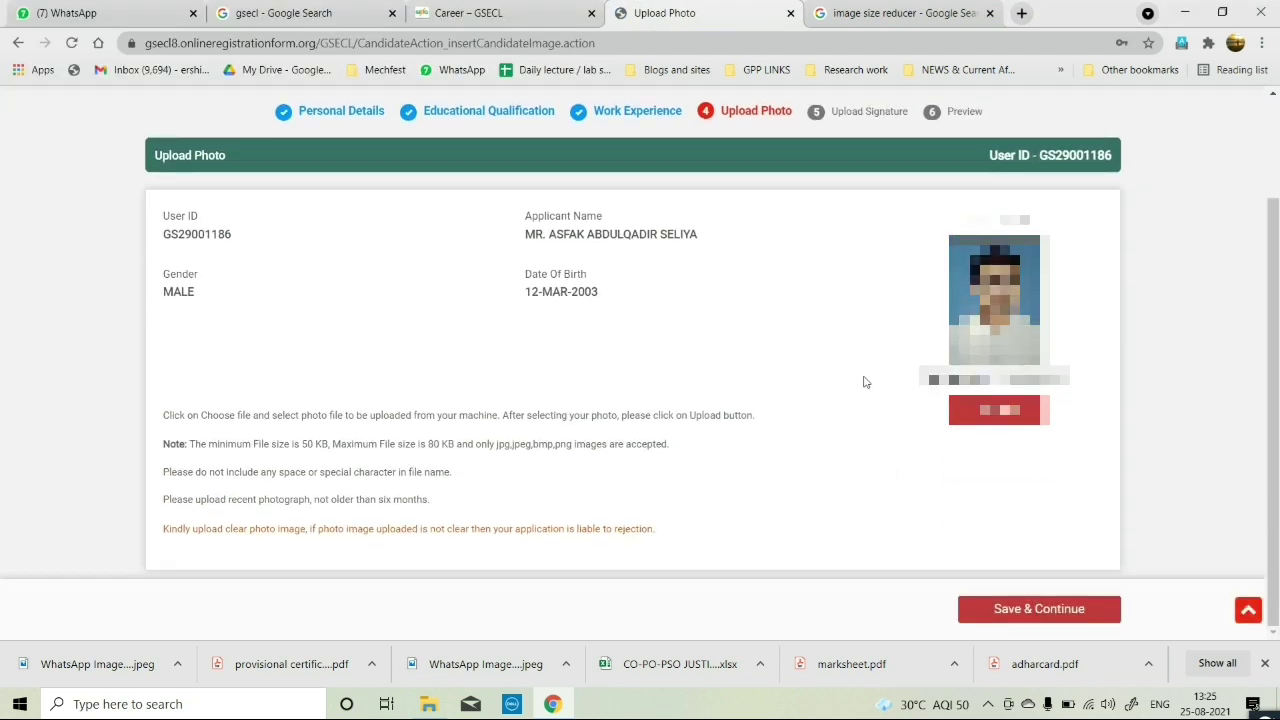
{"action": "left_click", "coordinate": [1030, 610]}
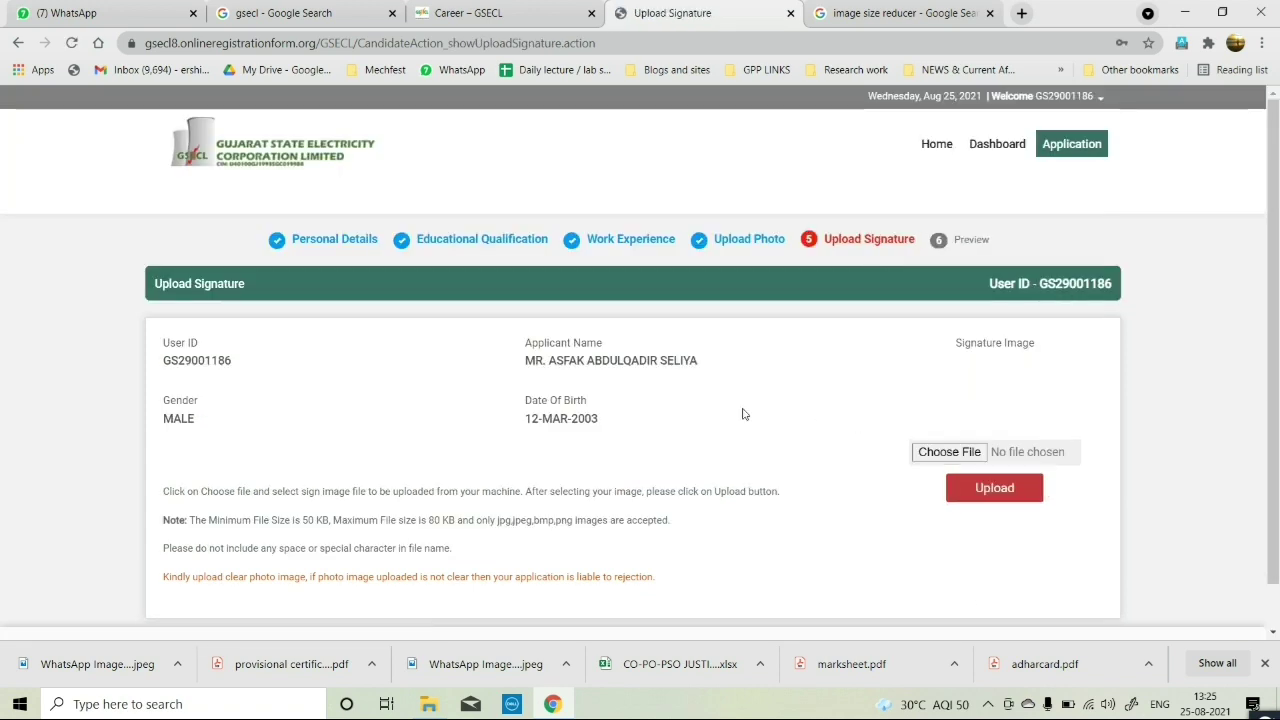
{"action": "scroll", "coordinate": [743, 414], "scroll_direction": "down", "scroll_amount": 1}
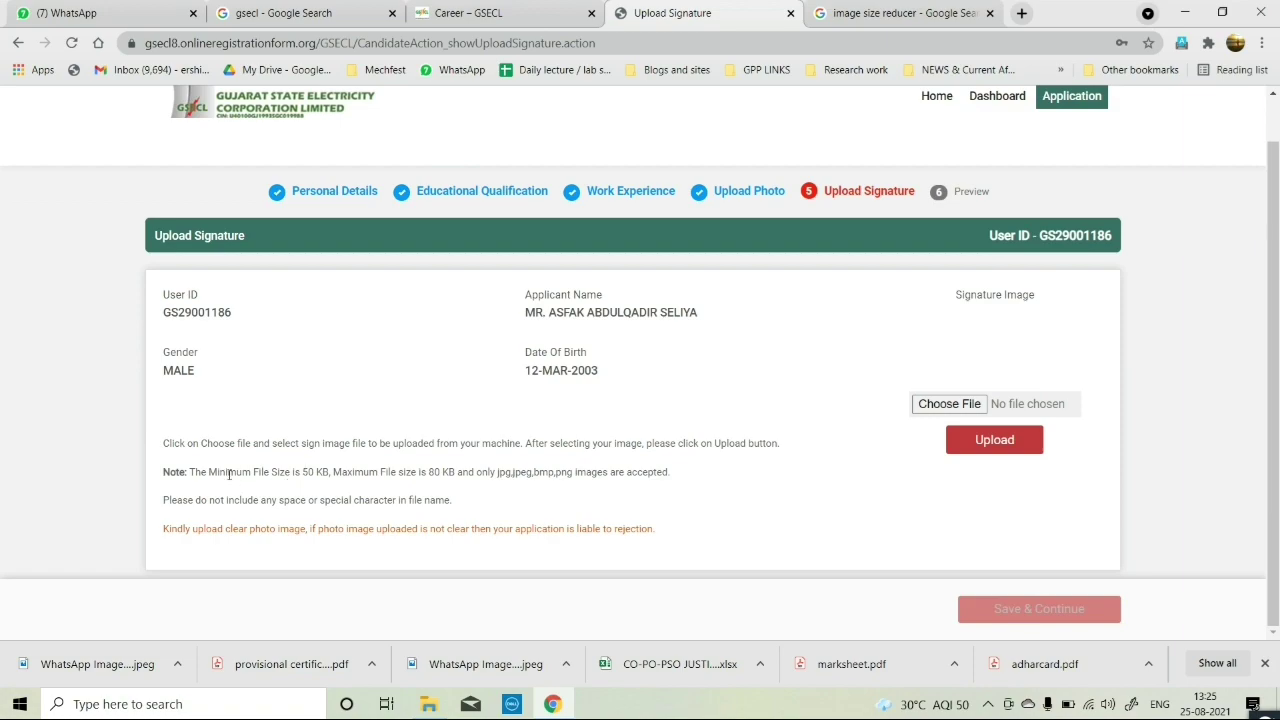
Crop the signature image's top and right edges in tight around the signature.
{"action": "left_click_drag", "start_coordinate": [193, 467], "coordinate": [264, 472]}
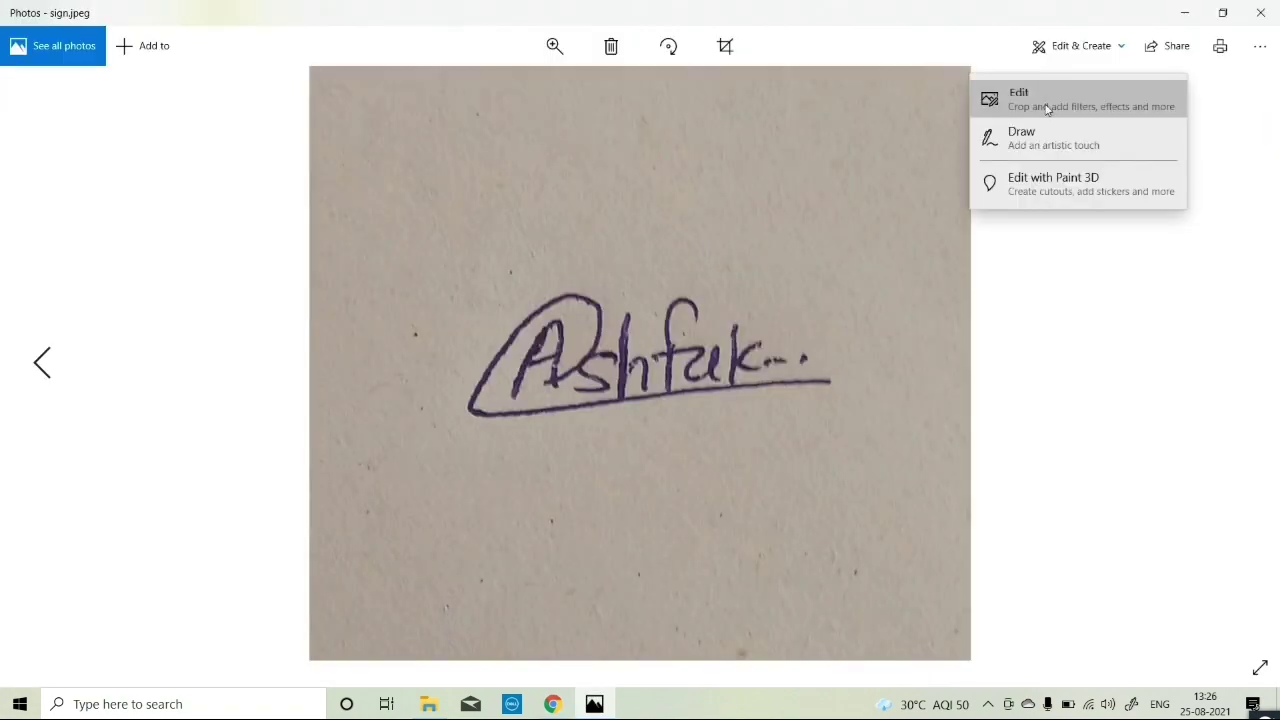
{"action": "left_click", "coordinate": [1054, 100]}
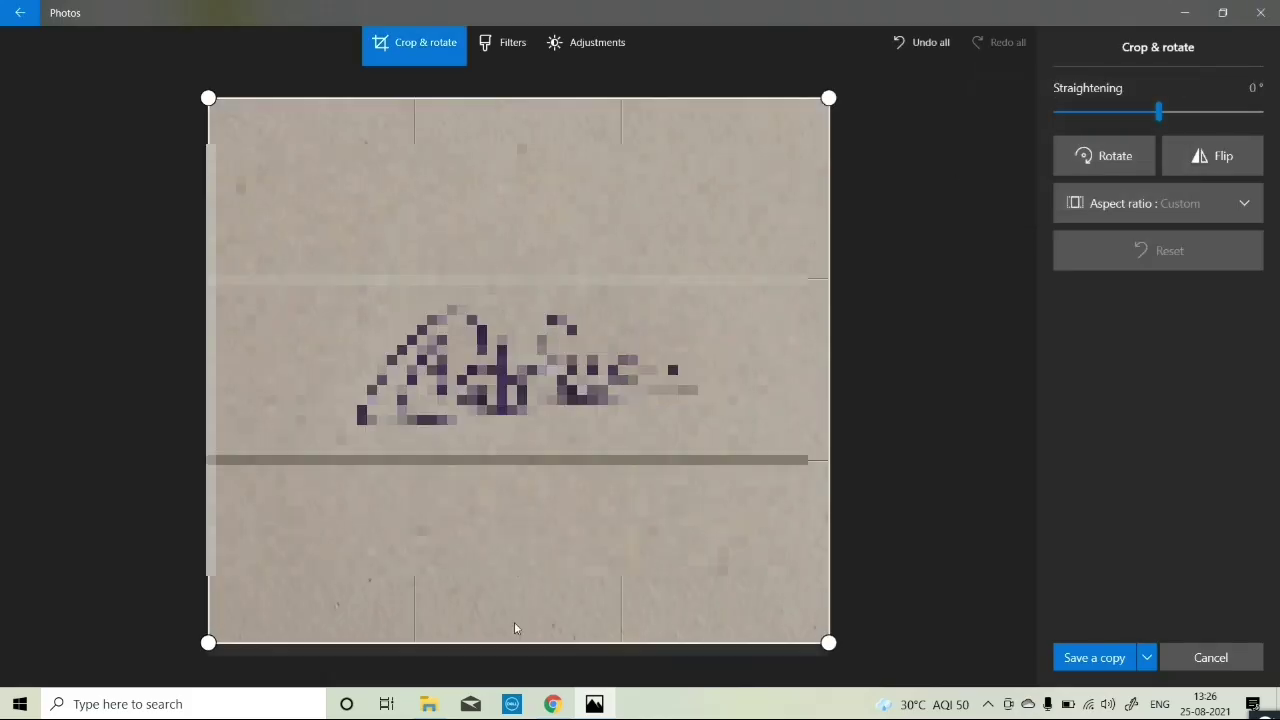
{"action": "left_click_drag", "start_coordinate": [546, 117], "coordinate": [546, 377]}
{"action": "left_click_drag", "start_coordinate": [1005, 376], "coordinate": [840, 376]}
Save the cropped signature as a copy named sign-1.
{"action": "left_click", "coordinate": [1094, 657]}
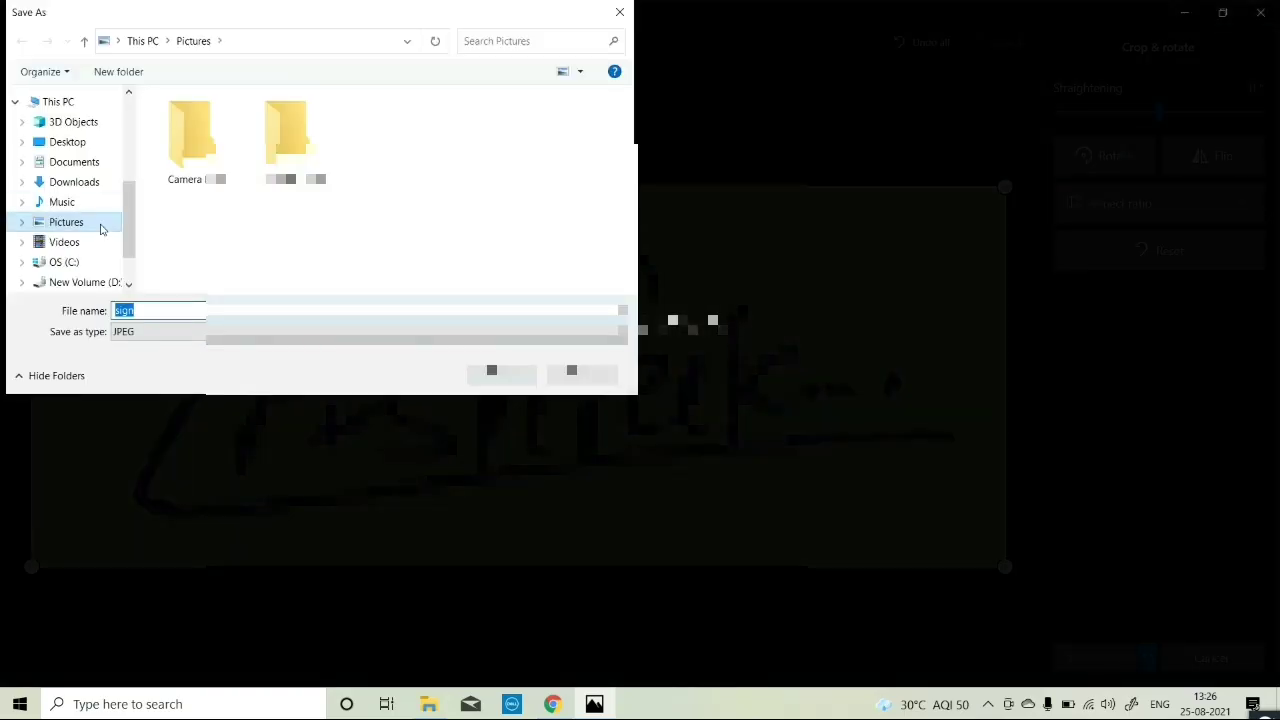
{"action": "left_click", "coordinate": [71, 141]}
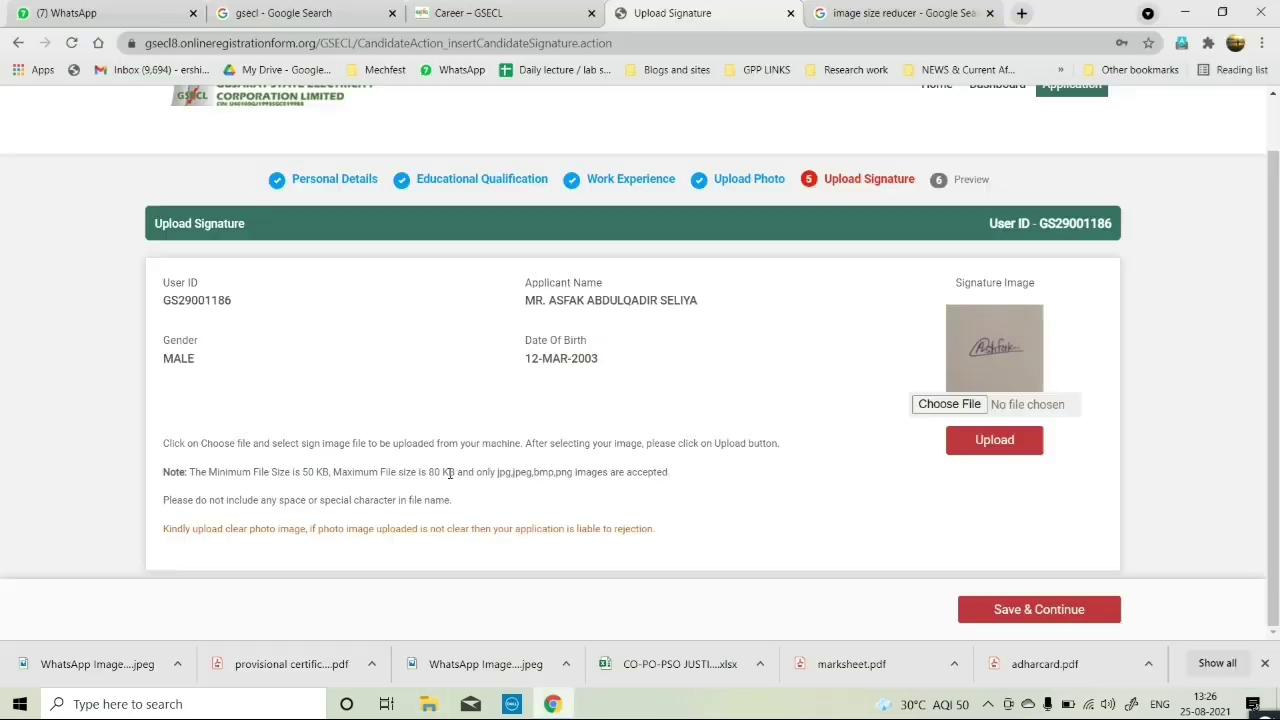
{"action": "left_click", "coordinate": [946, 404]}
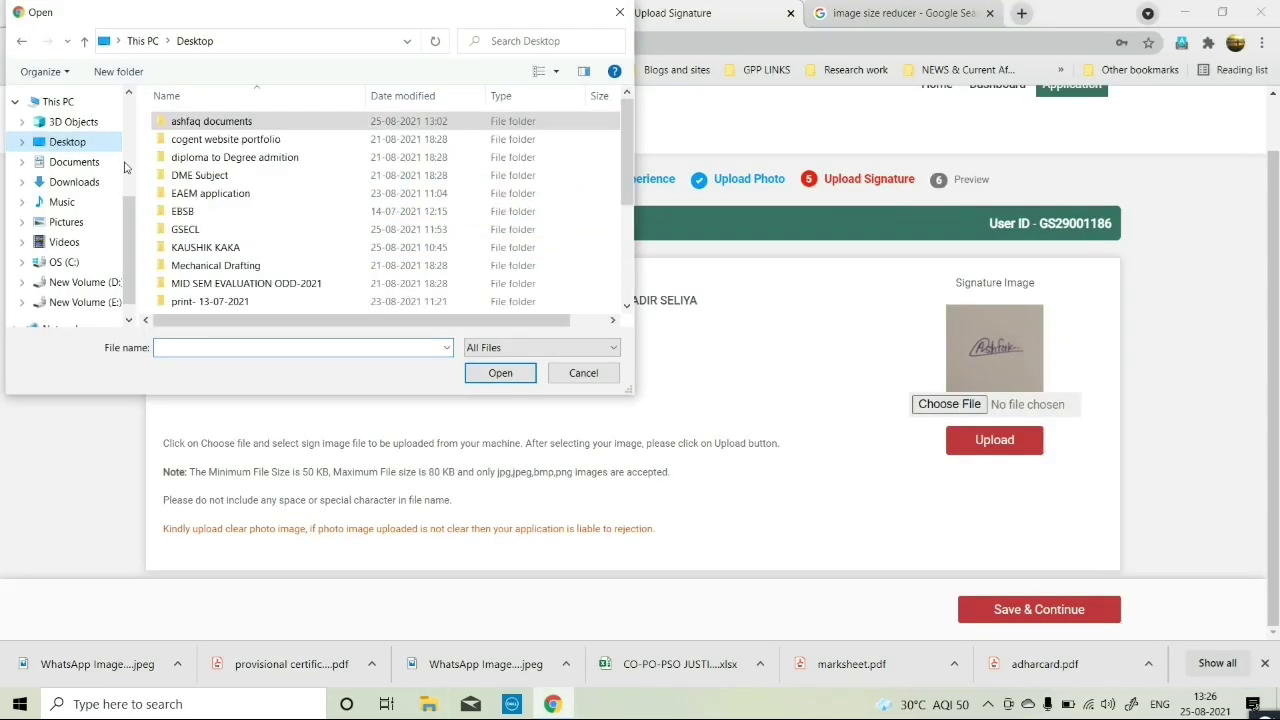
Upload sign-1.jpeg as the signature and save to reach the Preview page.
{"action": "double_click", "coordinate": [210, 305]}
{"action": "left_click", "coordinate": [986, 443]}
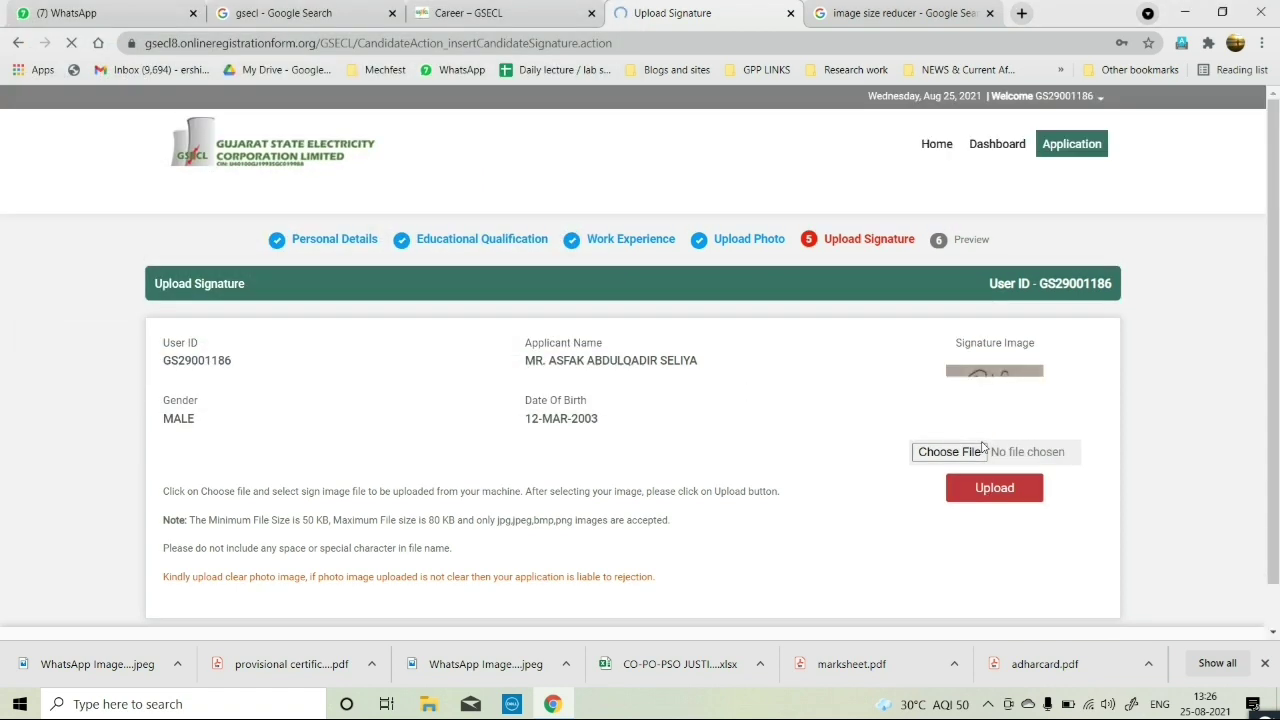
{"action": "scroll", "coordinate": [851, 380], "scroll_direction": "down", "scroll_amount": 1}
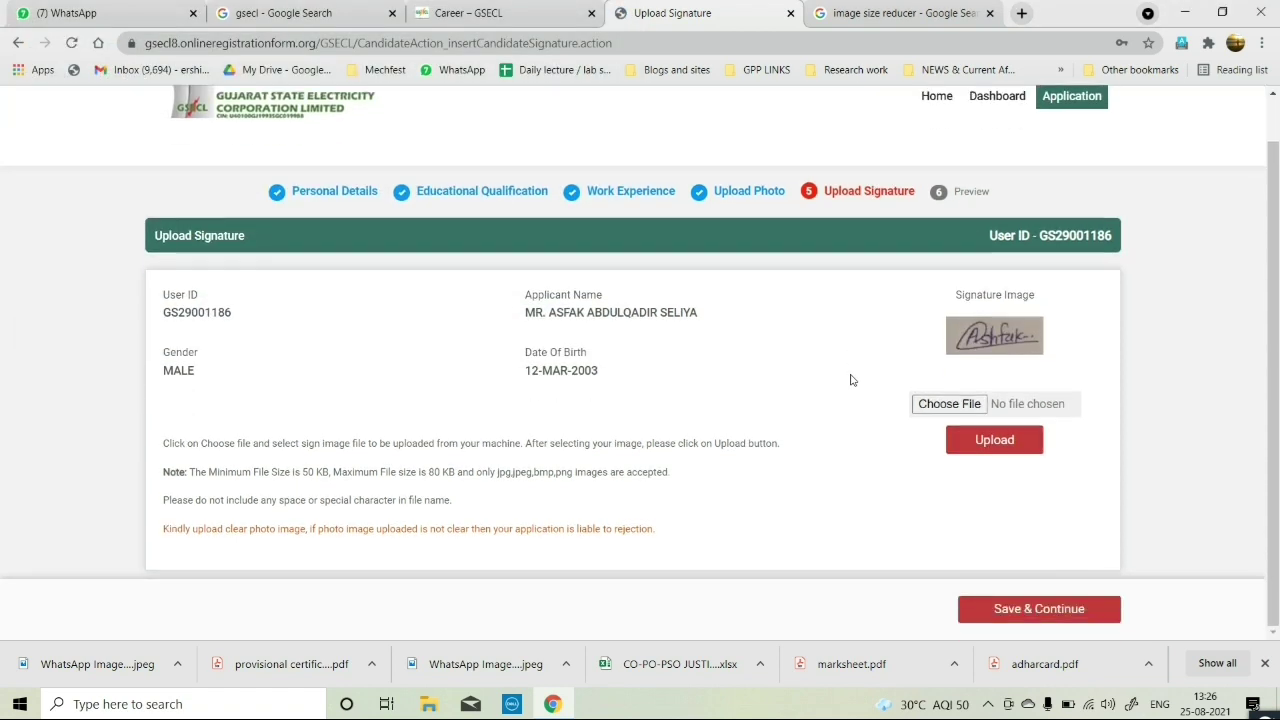
{"action": "left_click", "coordinate": [1063, 613]}
{"action": "scroll", "coordinate": [888, 482], "scroll_direction": "down", "scroll_amount": 3}
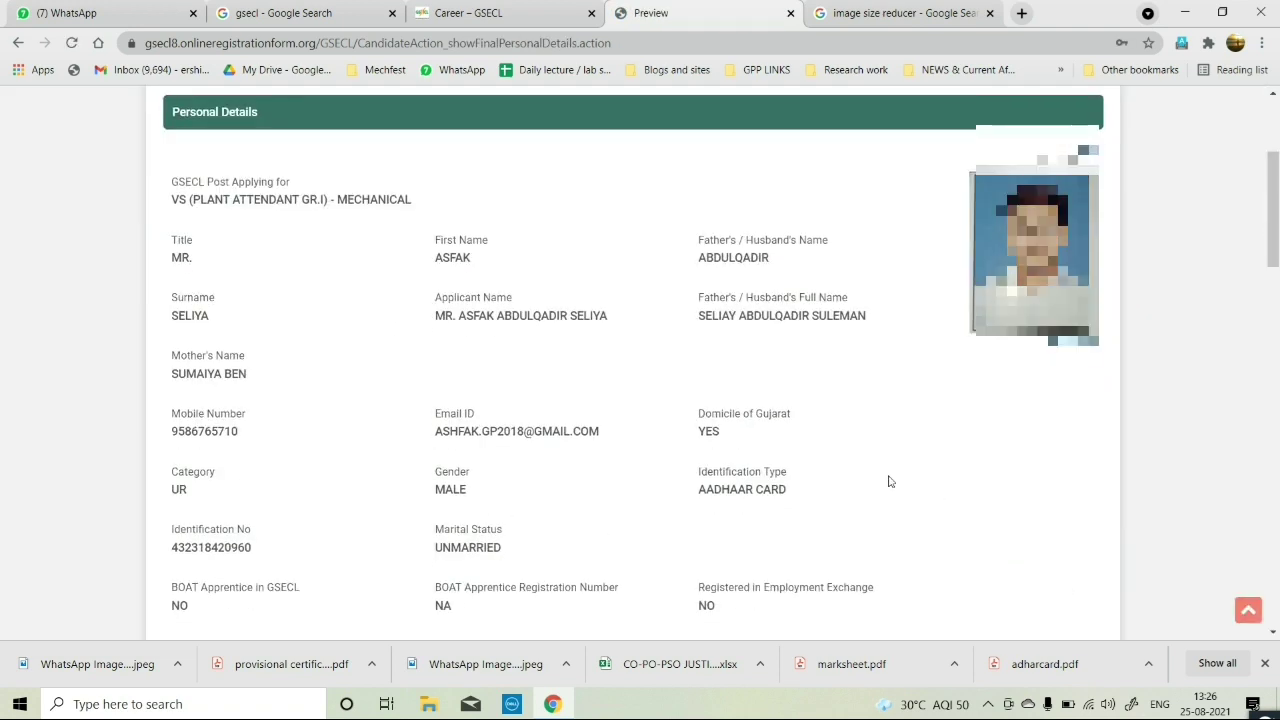
{"action": "scroll", "coordinate": [888, 482], "scroll_direction": "up", "scroll_amount": 2}
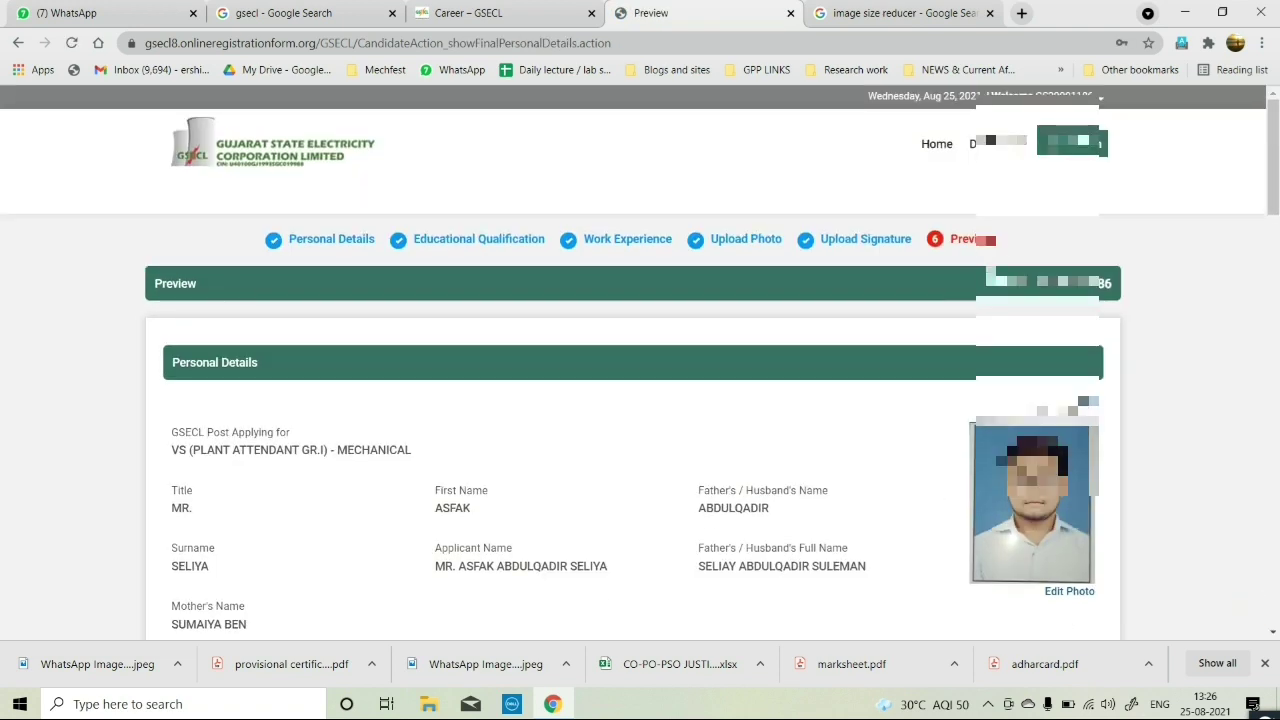
{"action": "scroll", "coordinate": [352, 470], "scroll_direction": "down", "scroll_amount": 3}
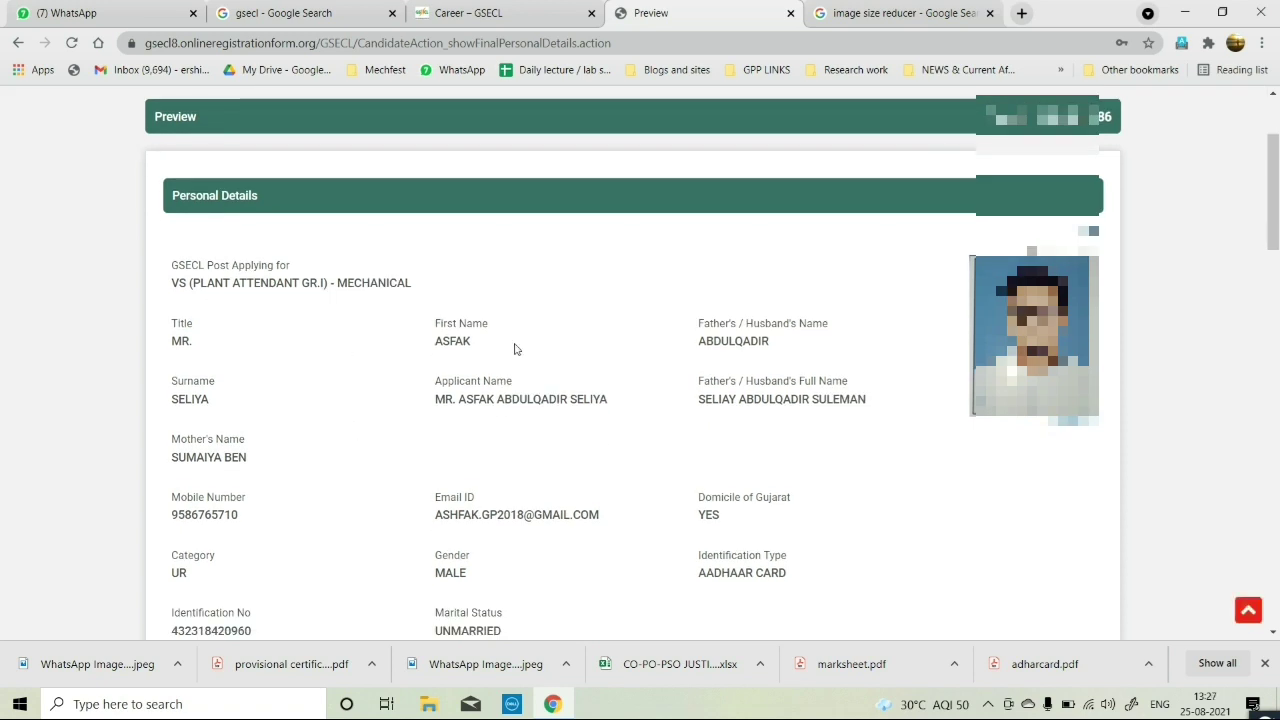
{"action": "left_click_drag", "start_coordinate": [478, 344], "coordinate": [448, 348]}
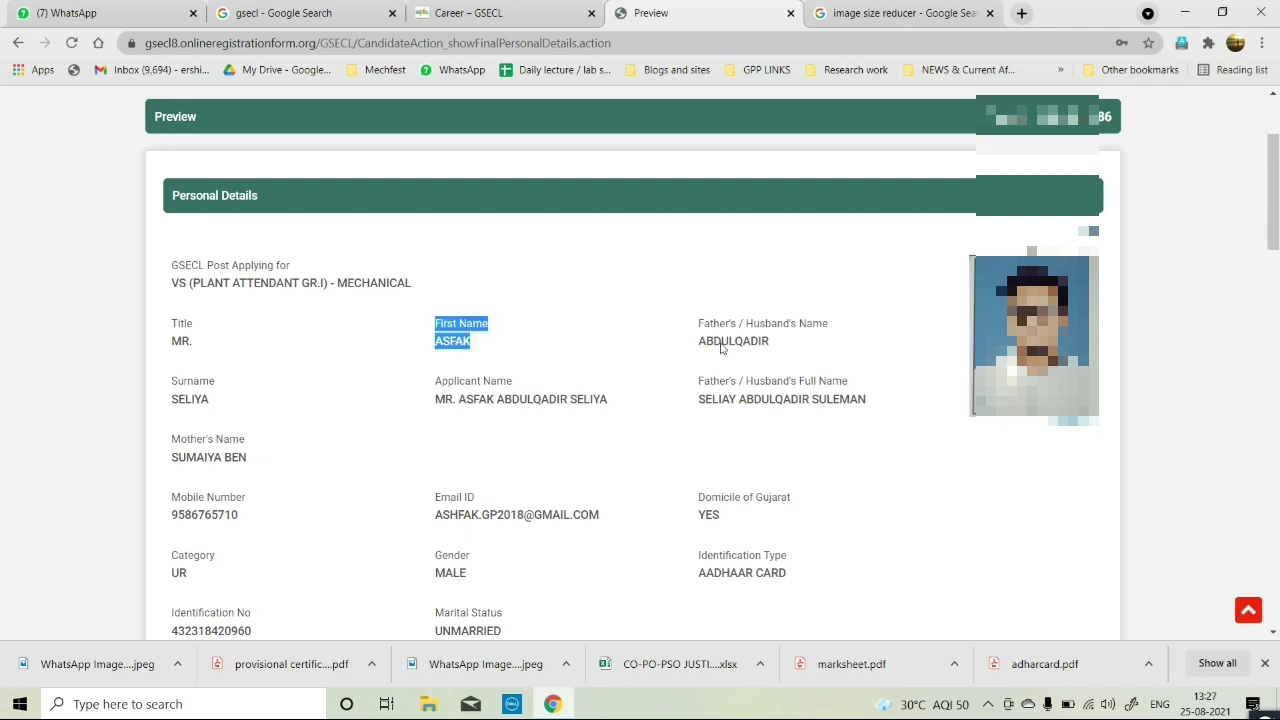
{"action": "scroll", "coordinate": [527, 320], "scroll_direction": "down", "scroll_amount": 2}
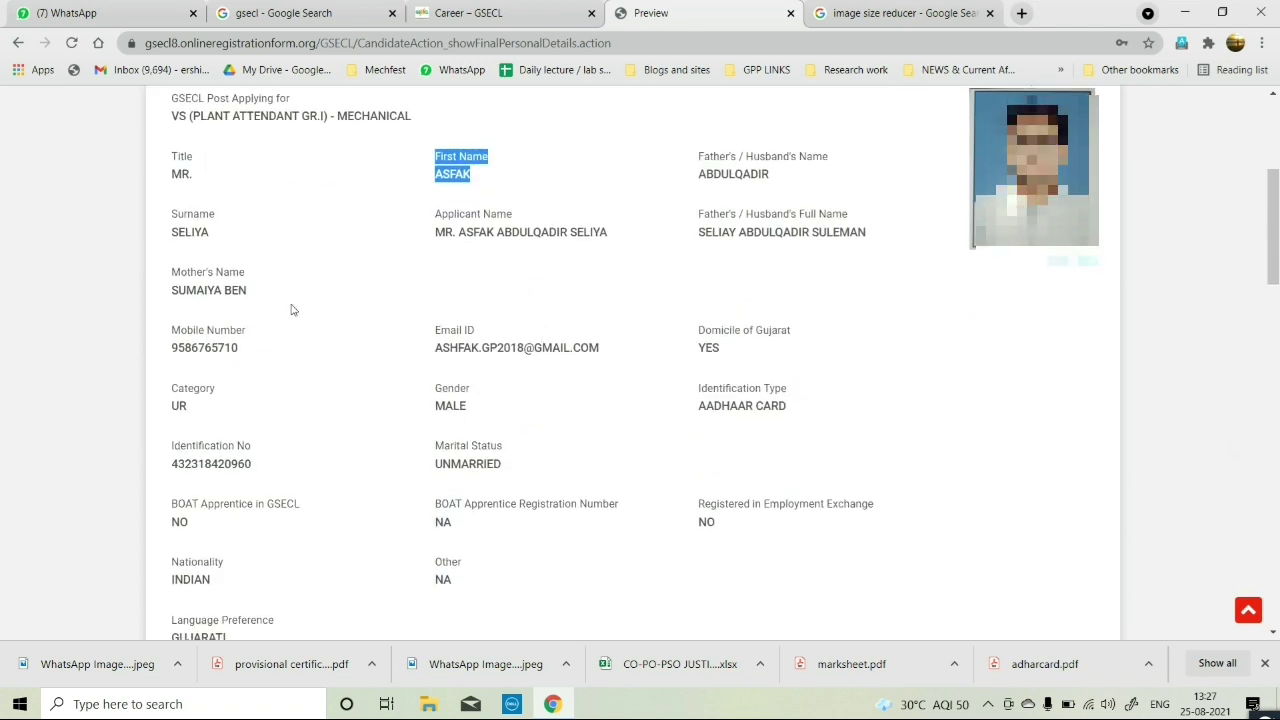
{"action": "left_click", "coordinate": [237, 295]}
{"action": "left_click_drag", "start_coordinate": [244, 348], "coordinate": [178, 348]}
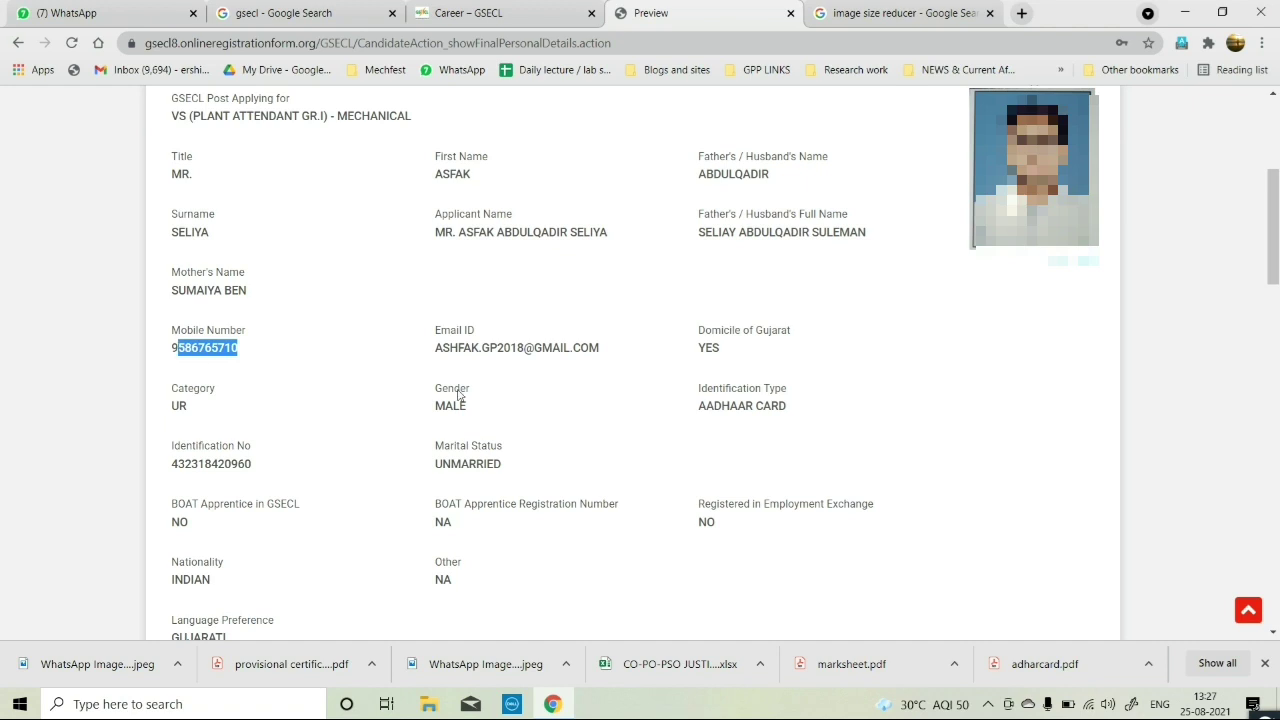
{"action": "scroll", "coordinate": [755, 368], "scroll_direction": "down", "scroll_amount": 1}
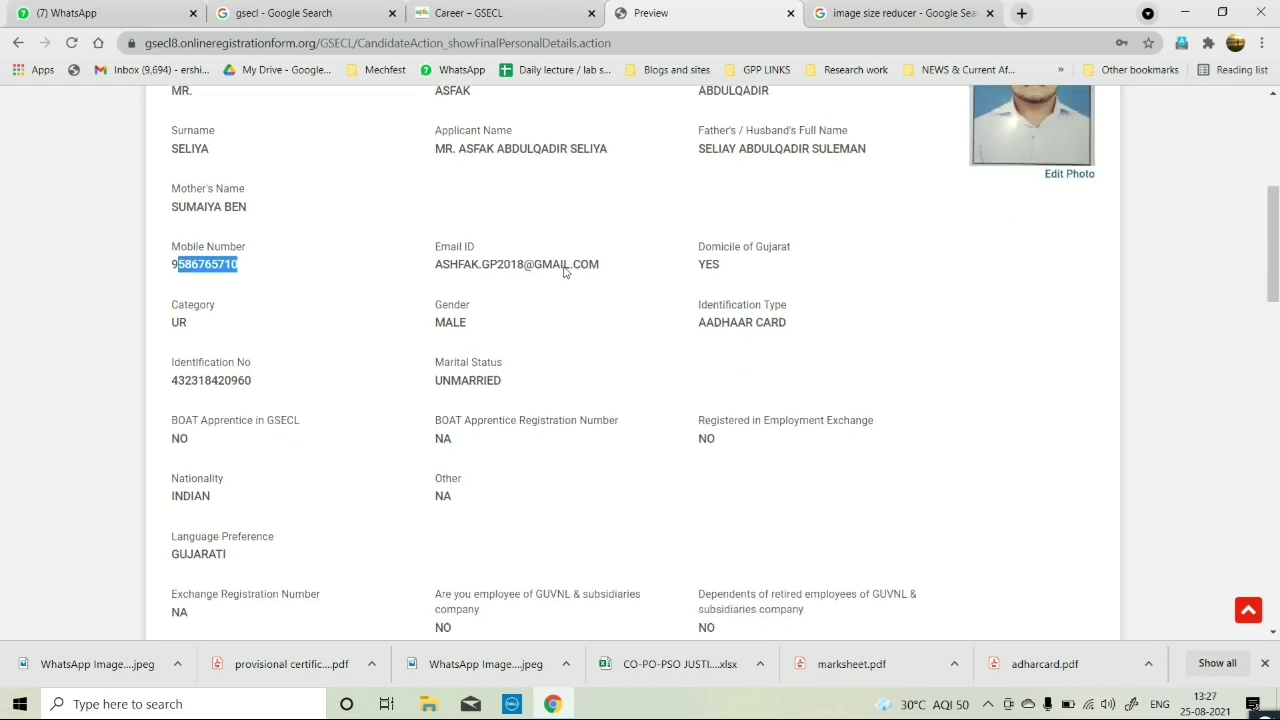
{"action": "left_click_drag", "start_coordinate": [428, 266], "coordinate": [591, 280]}
{"action": "scroll", "coordinate": [646, 313], "scroll_direction": "down", "scroll_amount": 1}
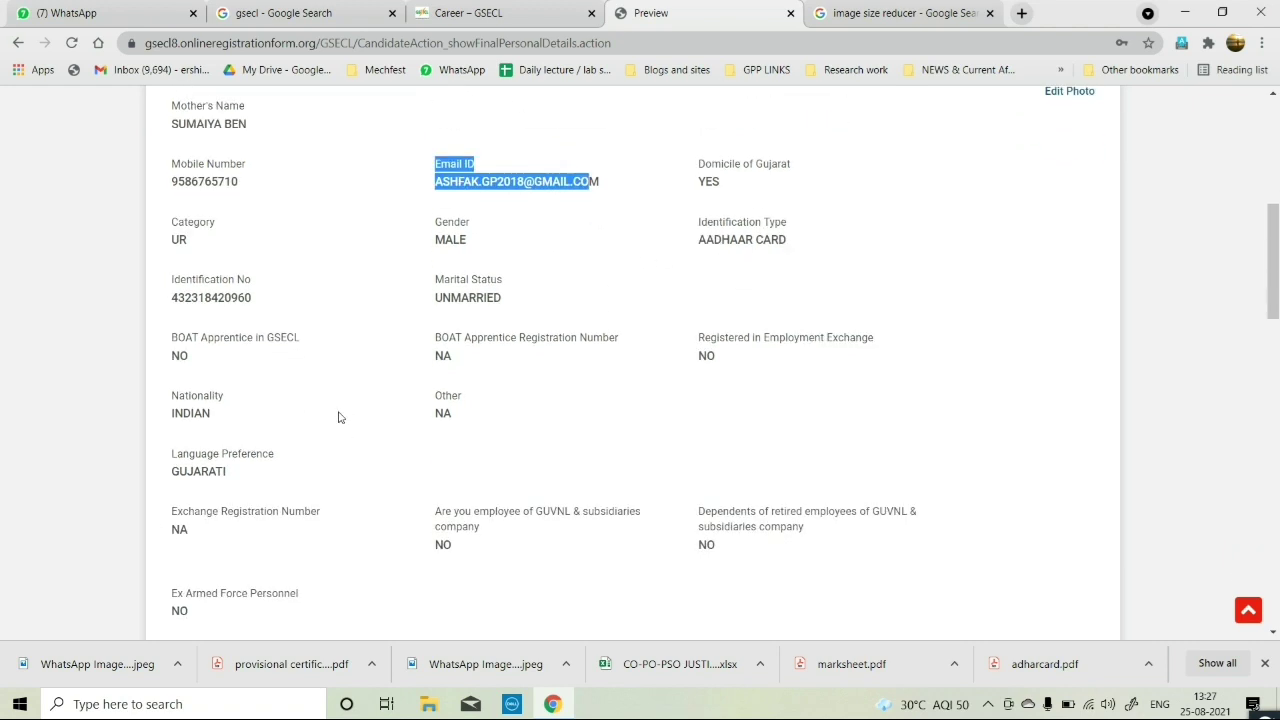
{"action": "left_click_drag", "start_coordinate": [254, 306], "coordinate": [172, 302]}
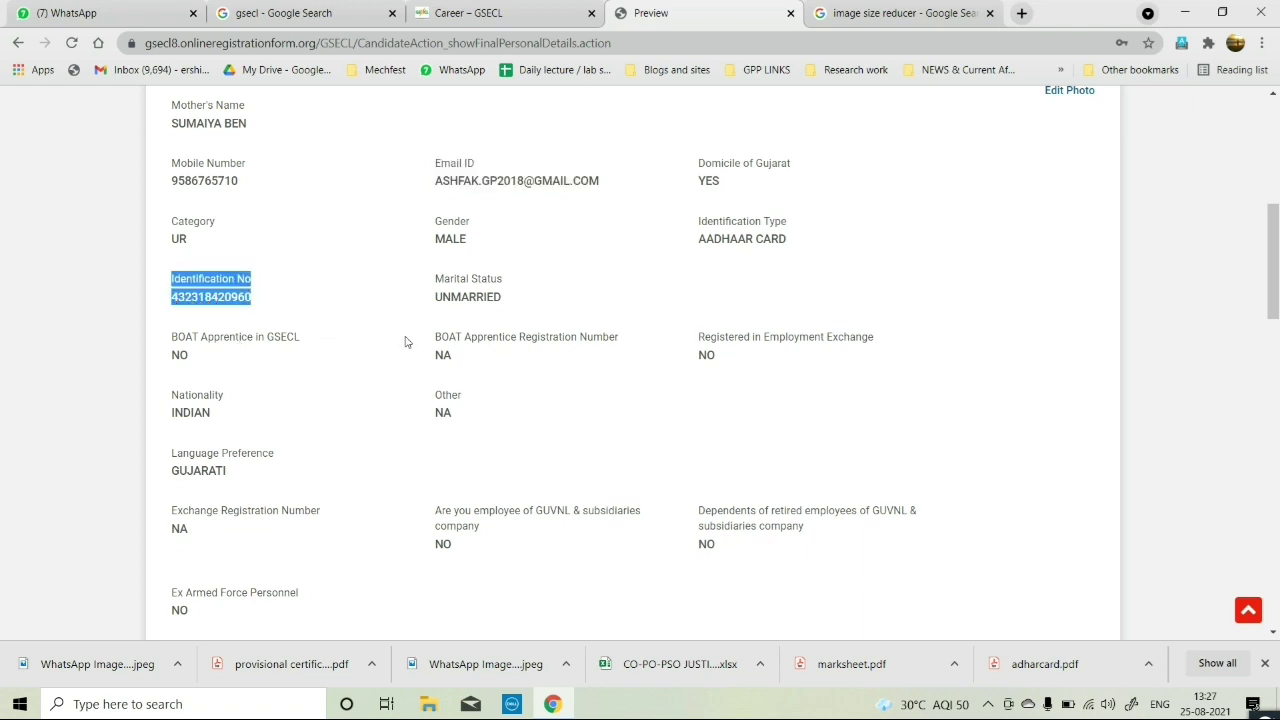
{"action": "scroll", "coordinate": [494, 366], "scroll_direction": "down", "scroll_amount": 1}
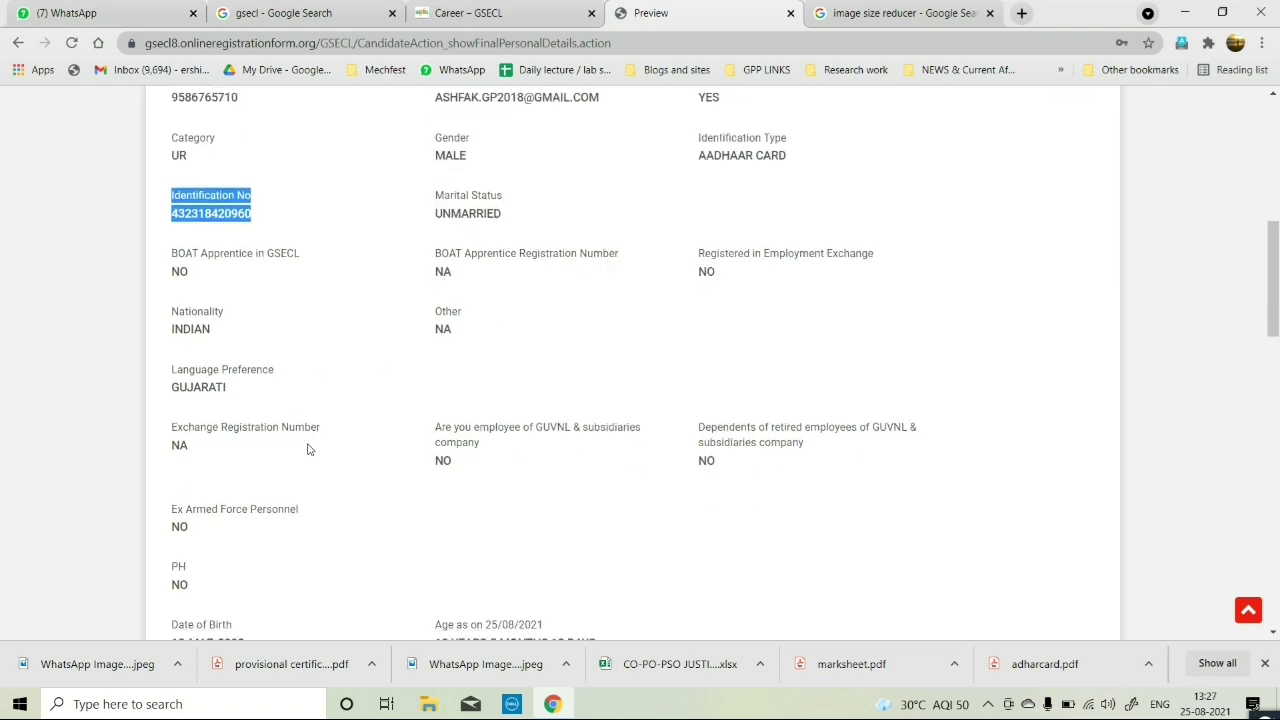
{"action": "scroll", "coordinate": [522, 448], "scroll_direction": "down", "scroll_amount": 4}
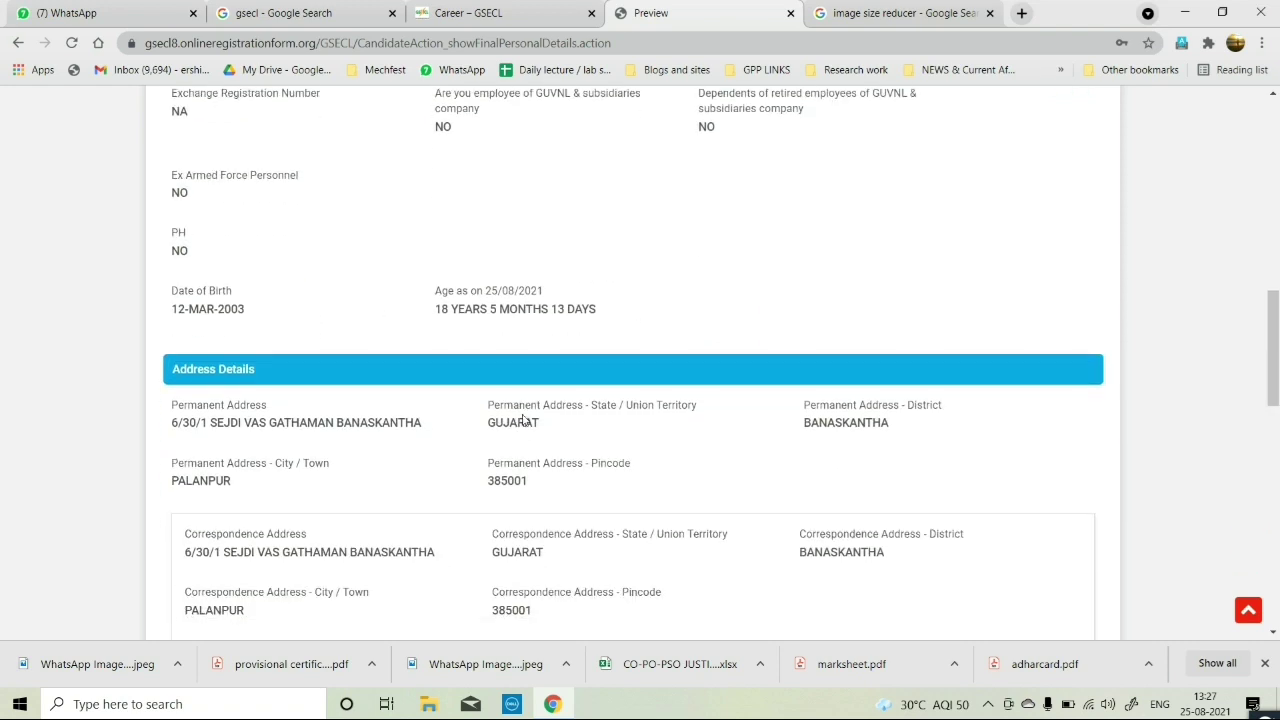
{"action": "scroll", "coordinate": [448, 347], "scroll_direction": "down", "scroll_amount": 1}
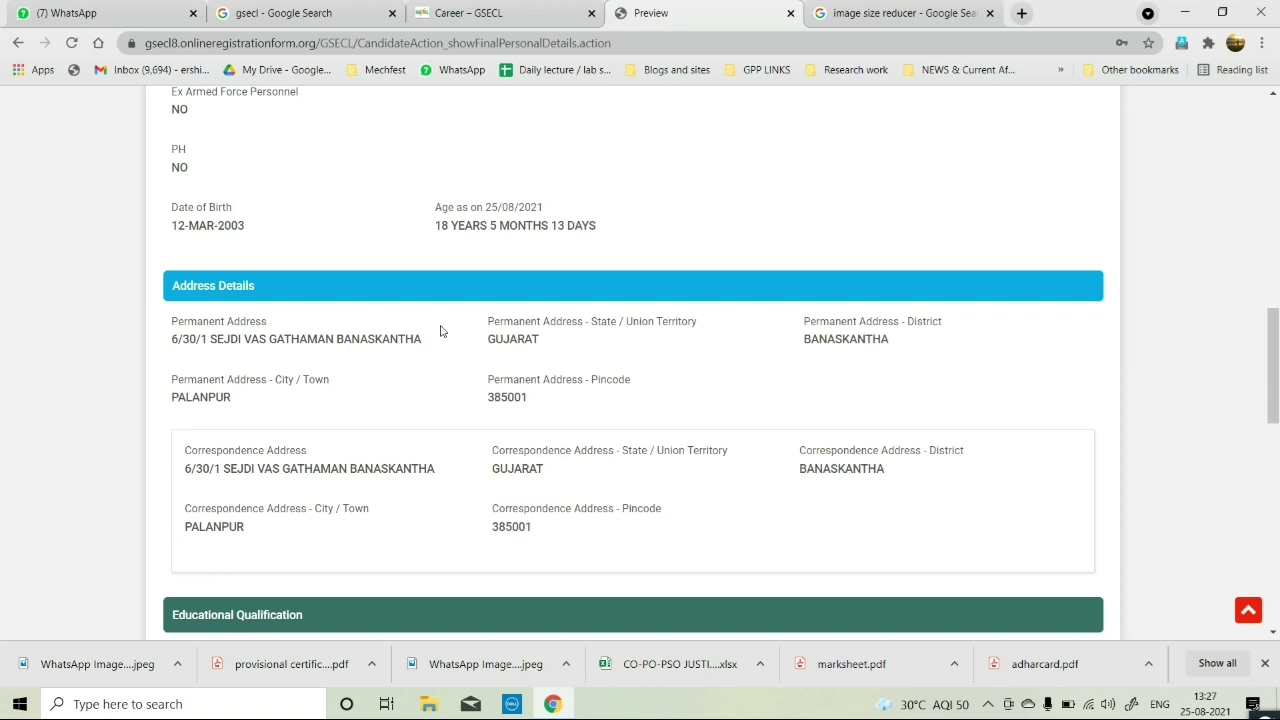
{"action": "scroll", "coordinate": [620, 361], "scroll_direction": "down", "scroll_amount": 1}
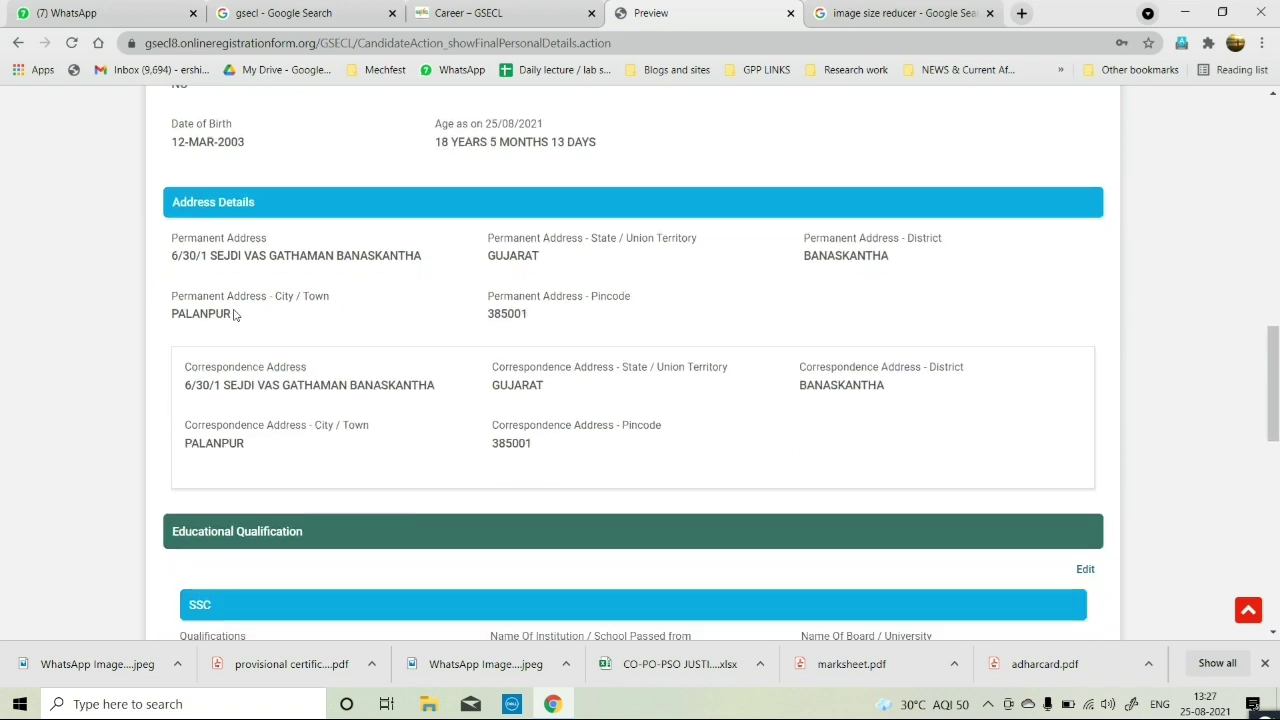
{"action": "scroll", "coordinate": [409, 403], "scroll_direction": "down", "scroll_amount": 2}
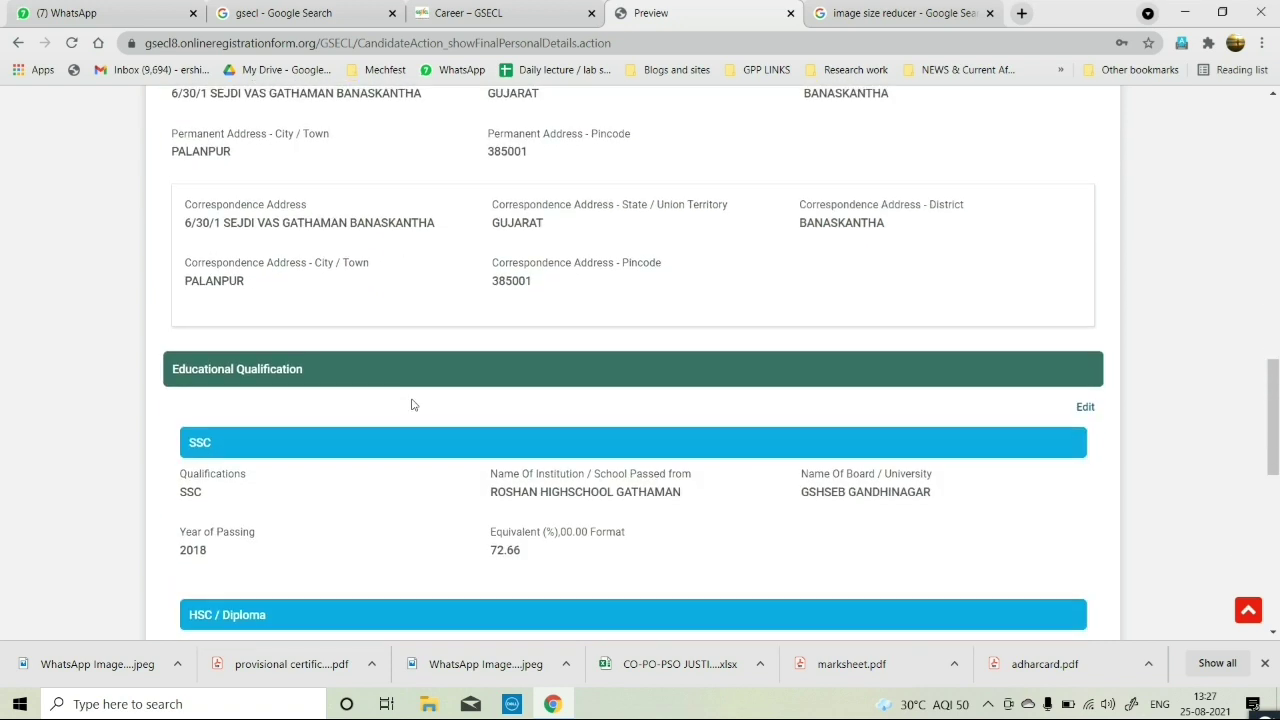
{"action": "scroll", "coordinate": [306, 394], "scroll_direction": "down", "scroll_amount": 2}
{"action": "scroll", "coordinate": [586, 420], "scroll_direction": "down", "scroll_amount": 2}
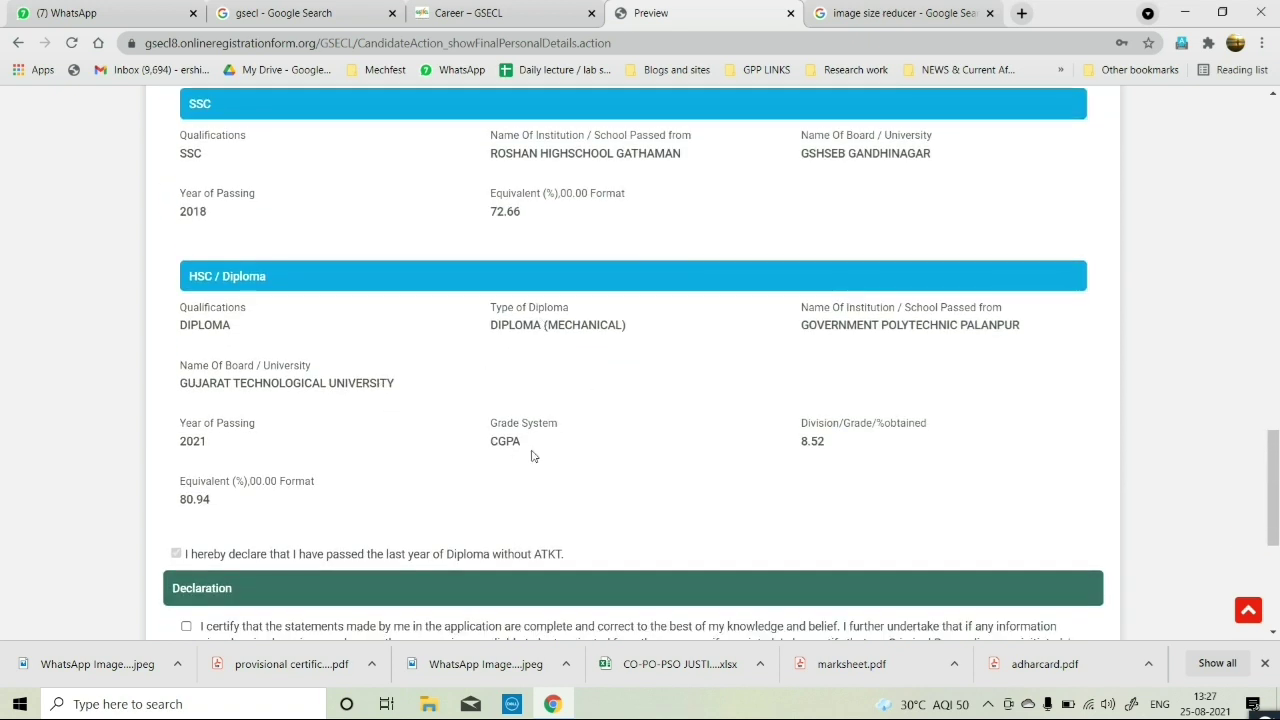
{"action": "scroll", "coordinate": [532, 456], "scroll_direction": "down", "scroll_amount": 2}
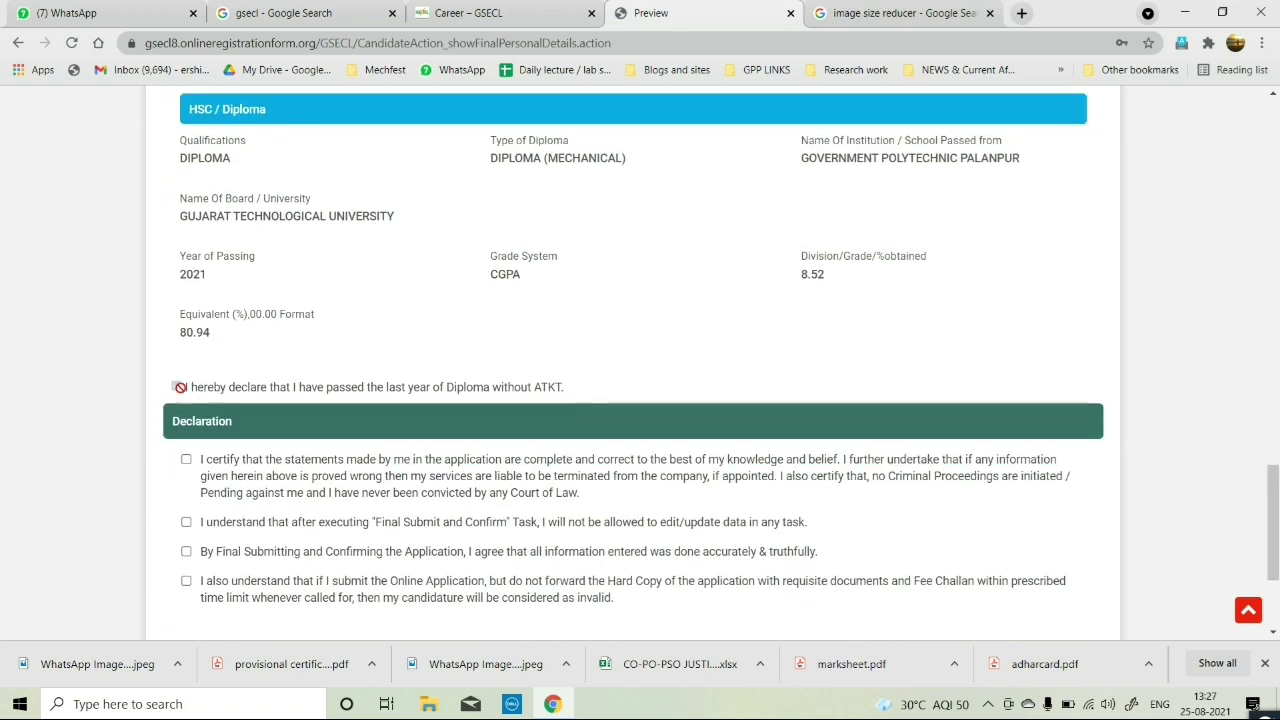
{"action": "scroll", "coordinate": [318, 448], "scroll_direction": "down", "scroll_amount": 1}
{"action": "scroll", "coordinate": [318, 448], "scroll_direction": "down", "scroll_amount": 1}
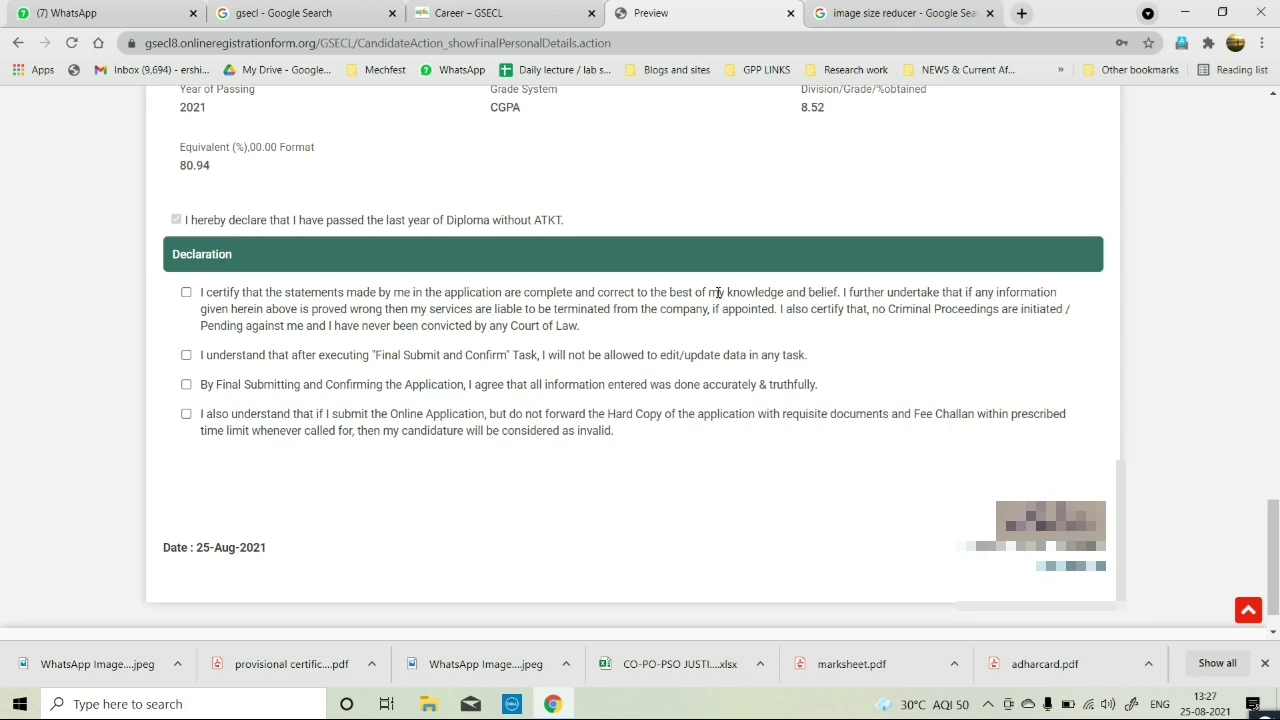
Tick the declaration statements and submit the previewed application.
{"action": "left_click", "coordinate": [185, 293]}
{"action": "left_click", "coordinate": [186, 355]}
{"action": "left_click", "coordinate": [186, 384]}
{"action": "scroll", "coordinate": [949, 505], "scroll_direction": "down", "scroll_amount": 1}
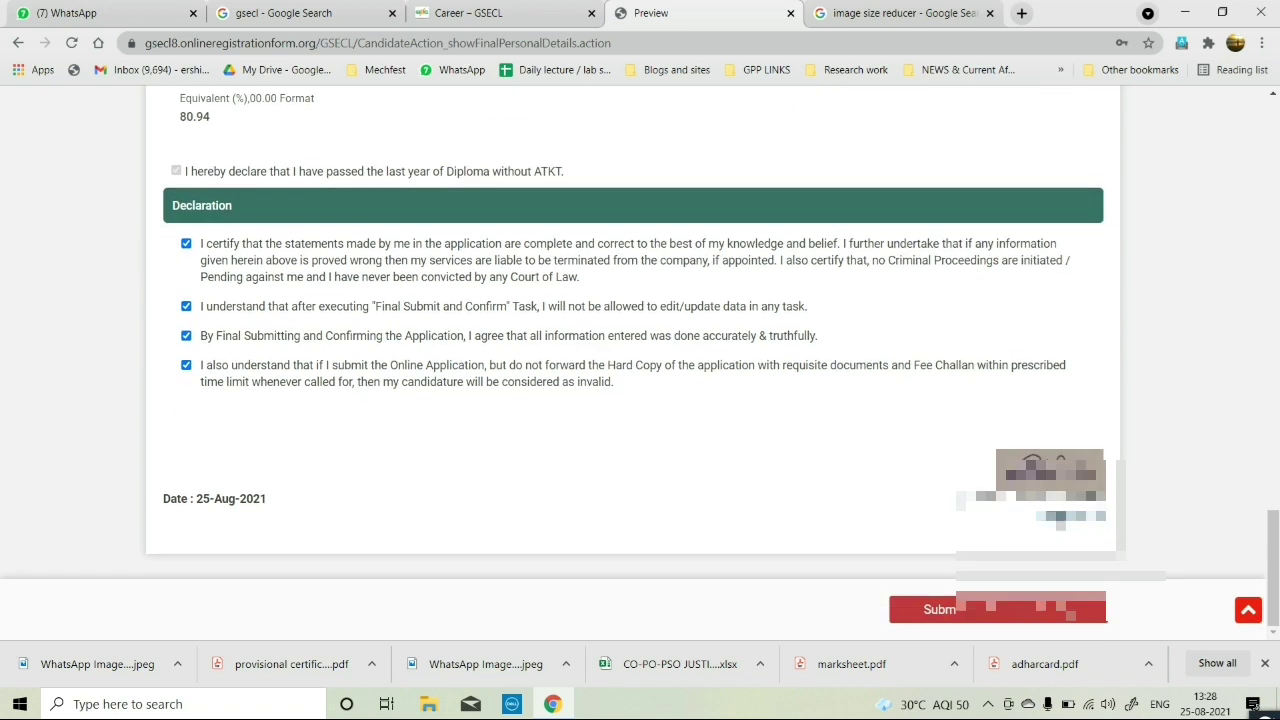
{"action": "left_click", "coordinate": [939, 609]}
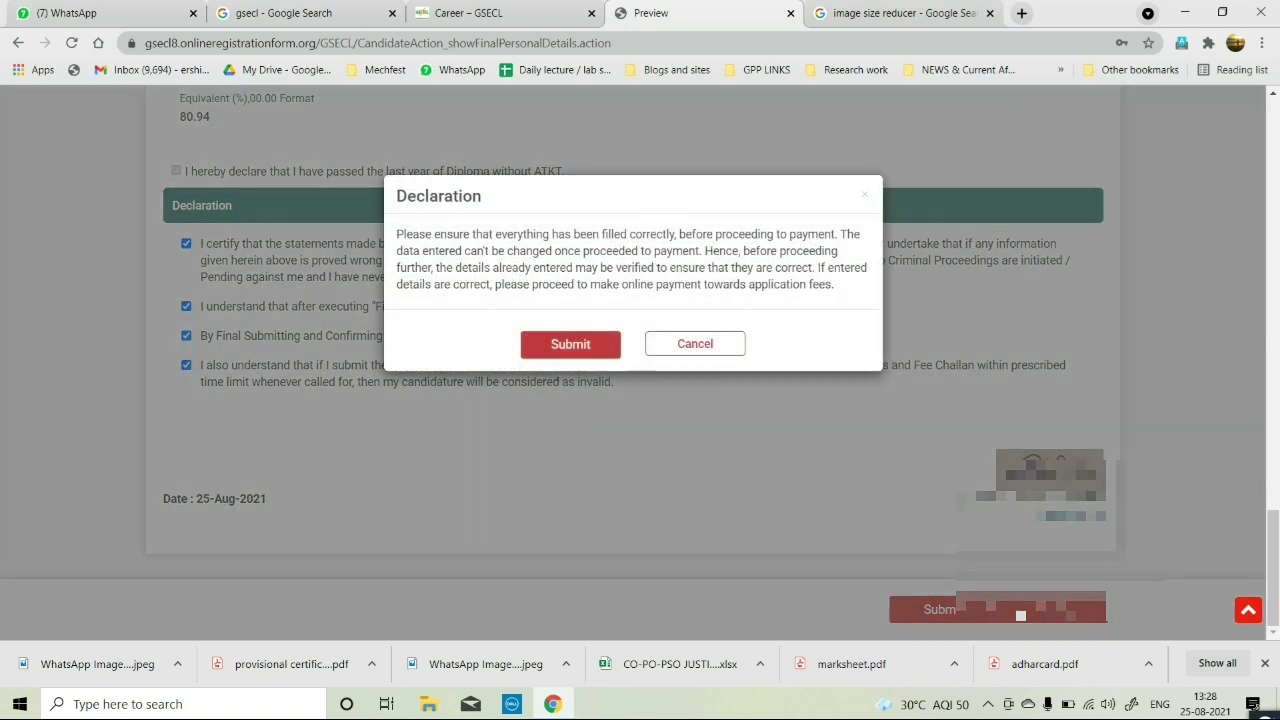
Confirm submission, accept the online payment terms, and pay the ₹500 fee.
{"action": "left_click", "coordinate": [590, 347]}
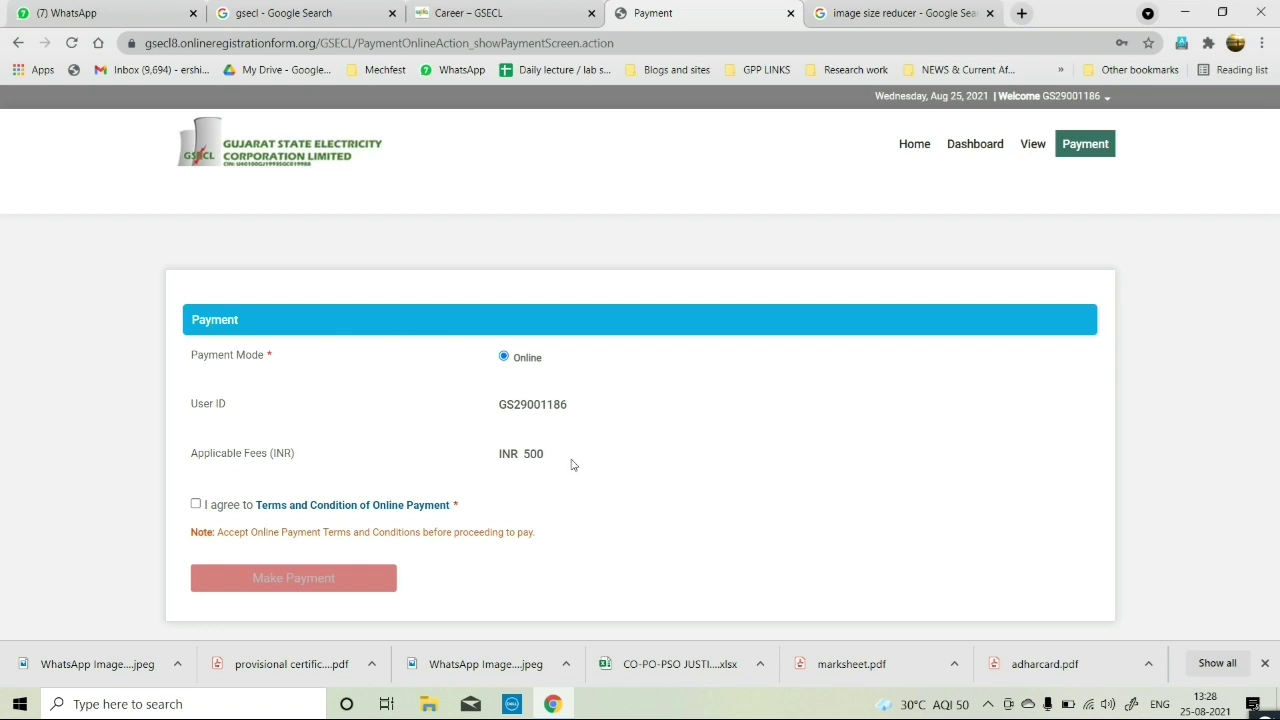
{"action": "left_click", "coordinate": [205, 508]}
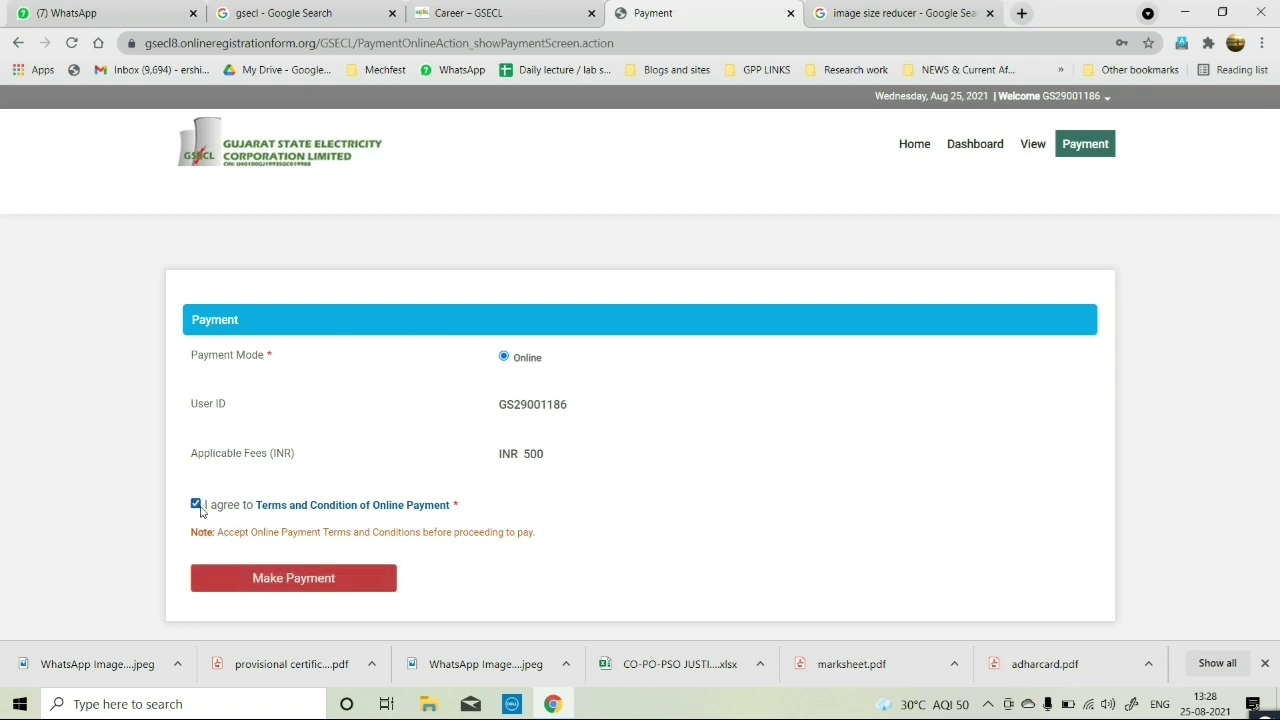
{"action": "left_click", "coordinate": [344, 579]}
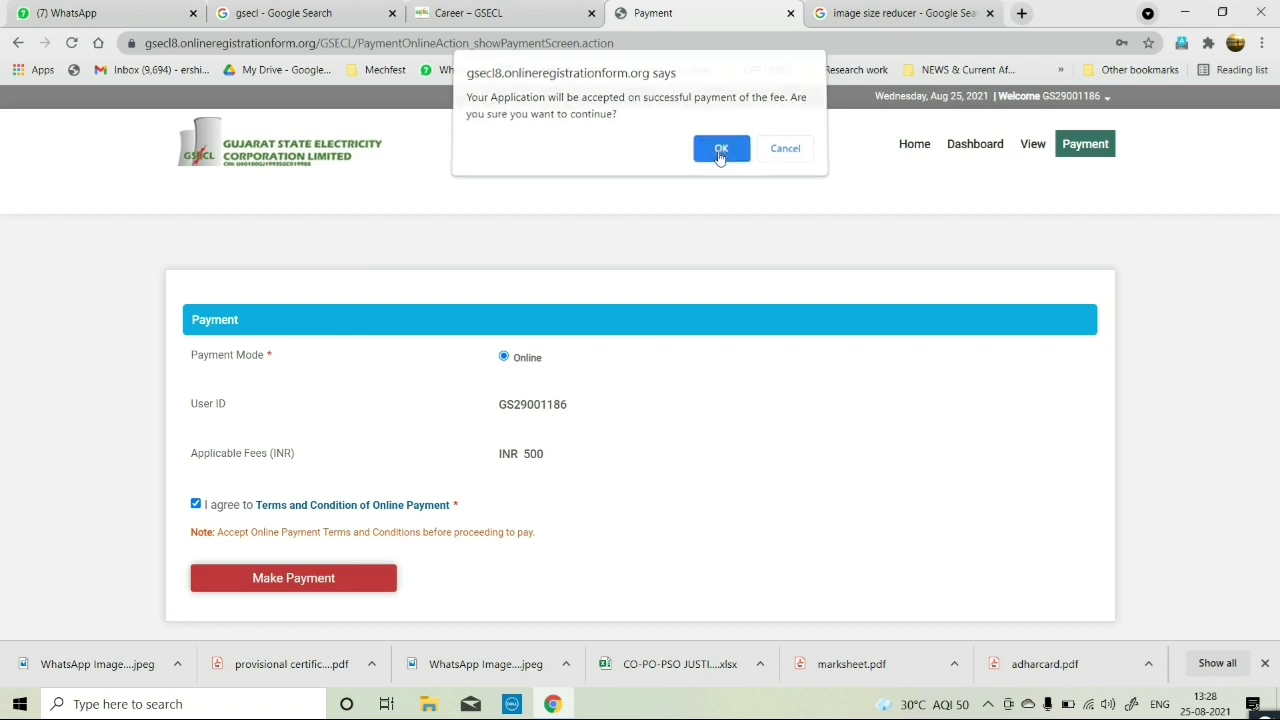
{"action": "left_click", "coordinate": [720, 156]}
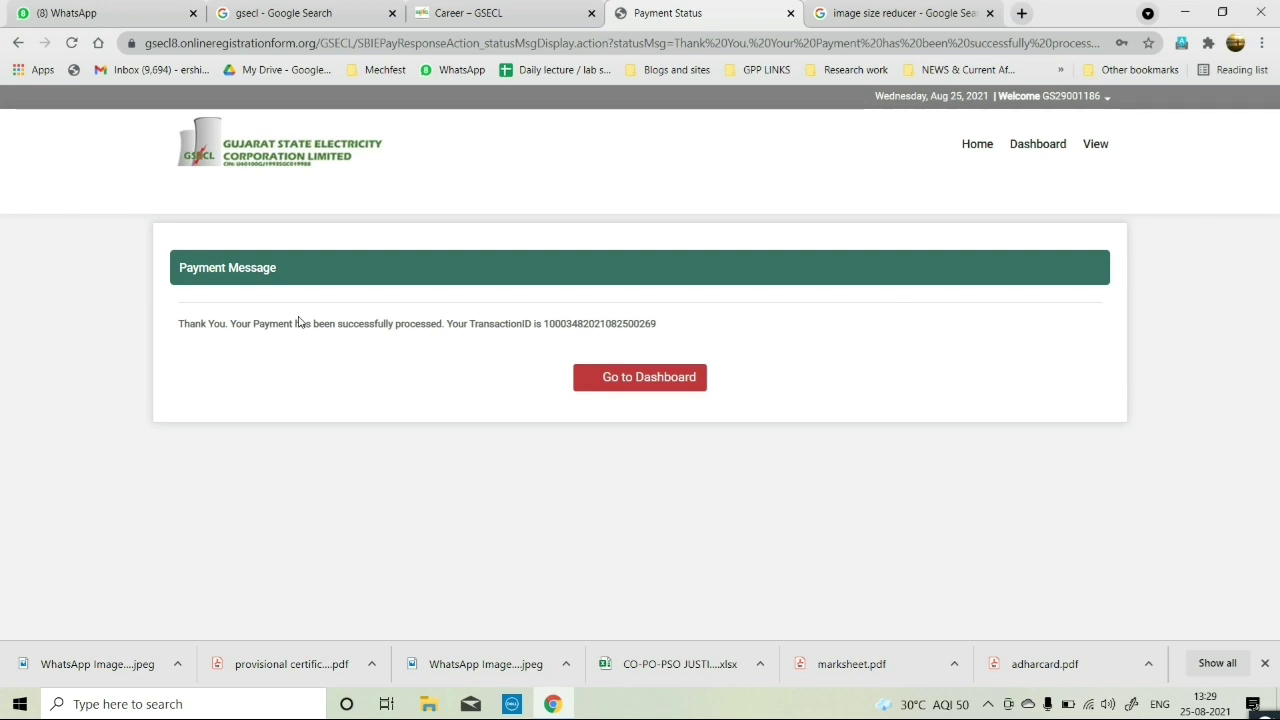
Go to the dashboard and open the payment receipt from the Application Status table.
{"action": "left_click_drag", "start_coordinate": [170, 331], "coordinate": [655, 336]}
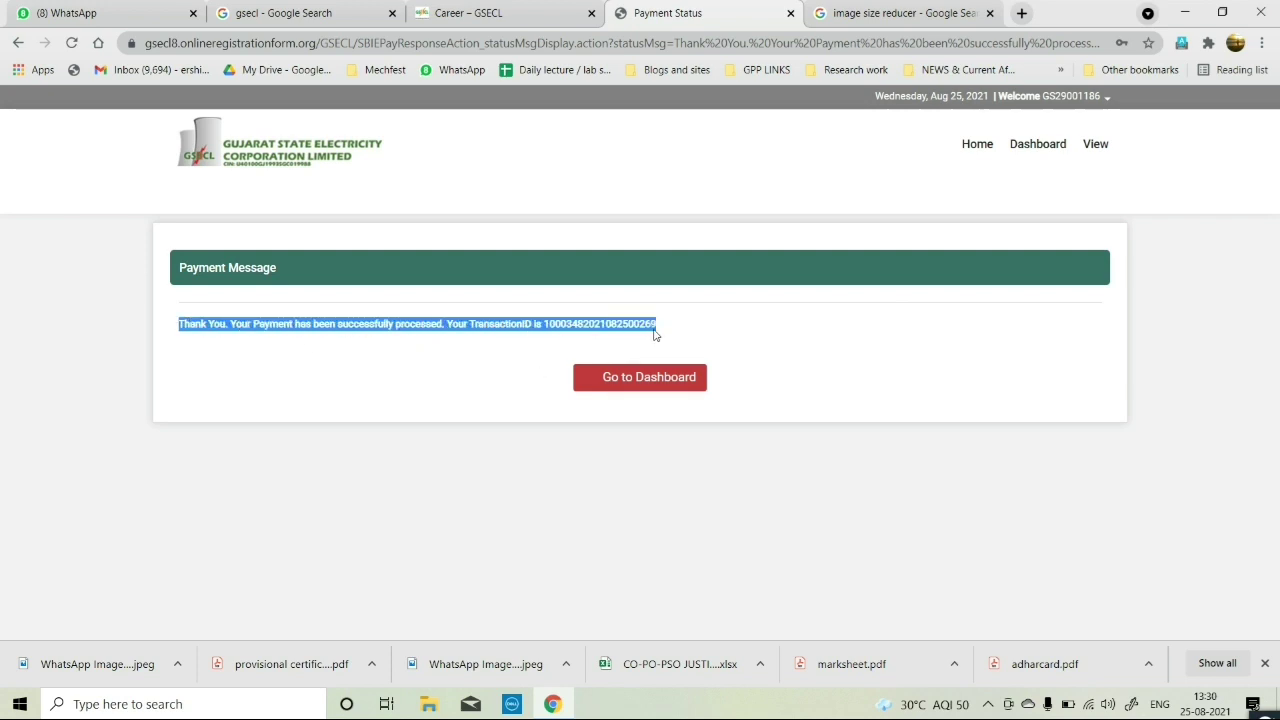
{"action": "left_click", "coordinate": [673, 383]}
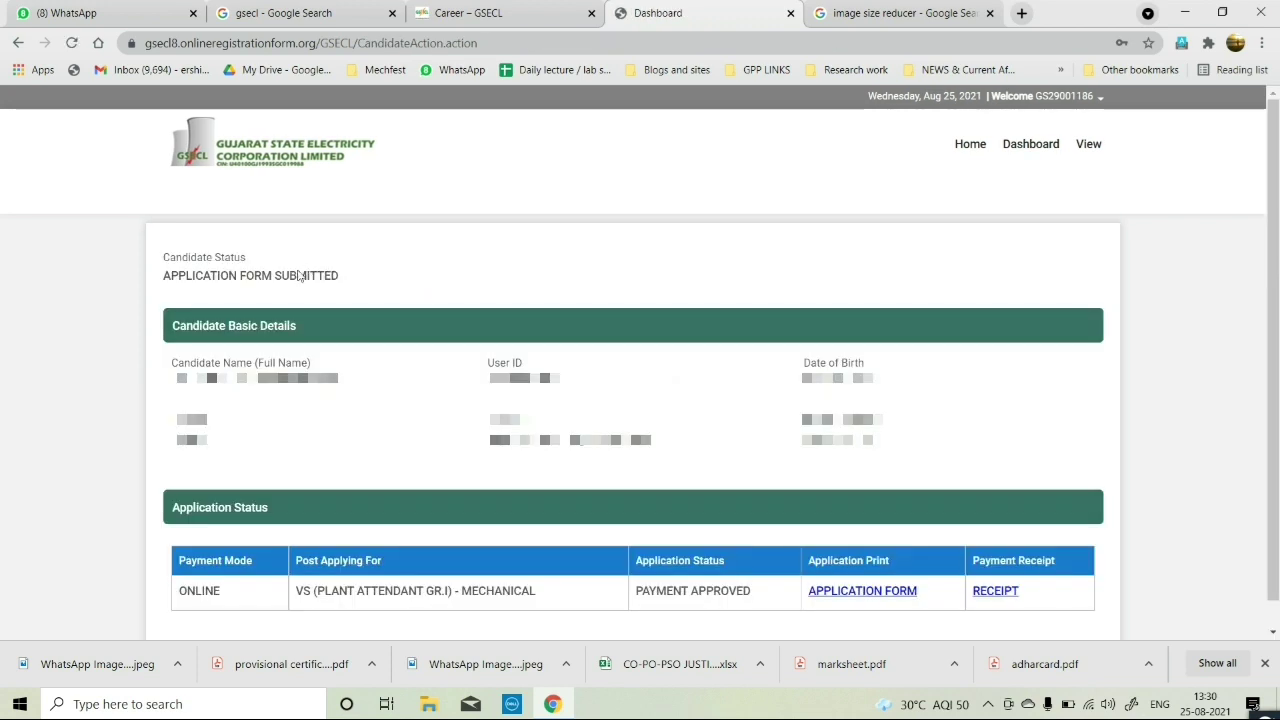
{"action": "scroll", "coordinate": [374, 300], "scroll_direction": "down", "scroll_amount": 1}
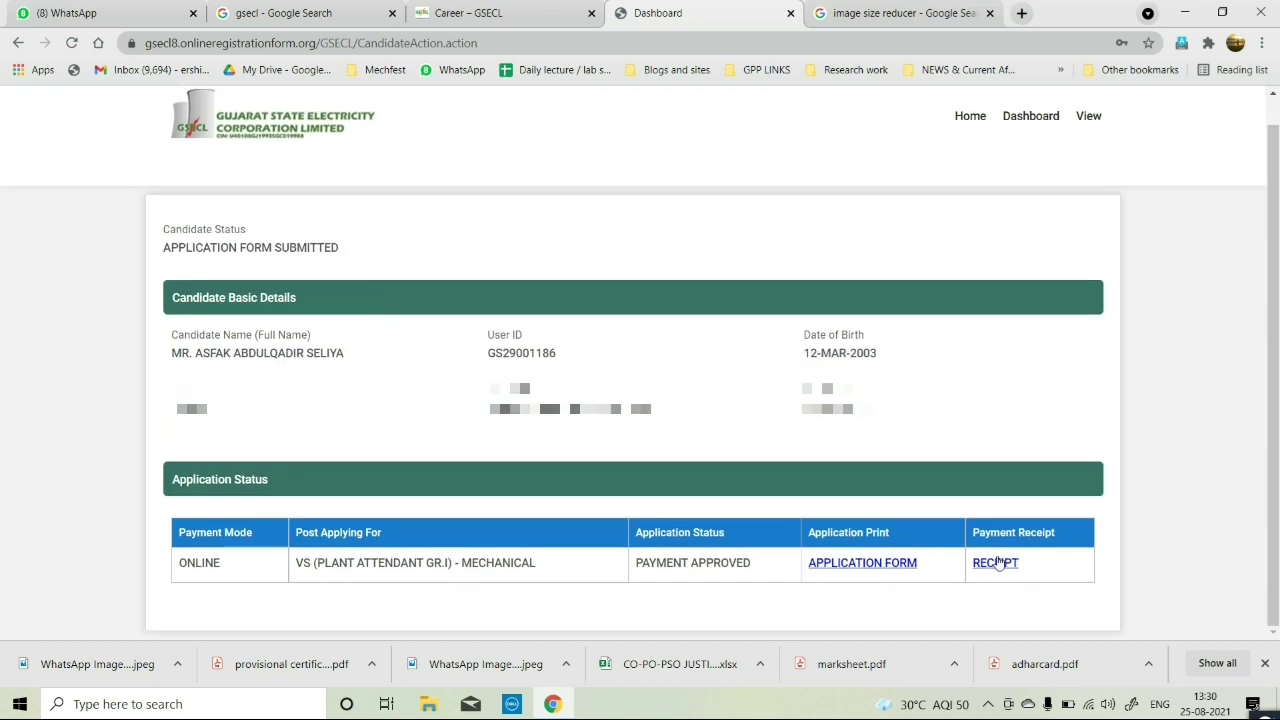
{"action": "left_click", "coordinate": [890, 566]}
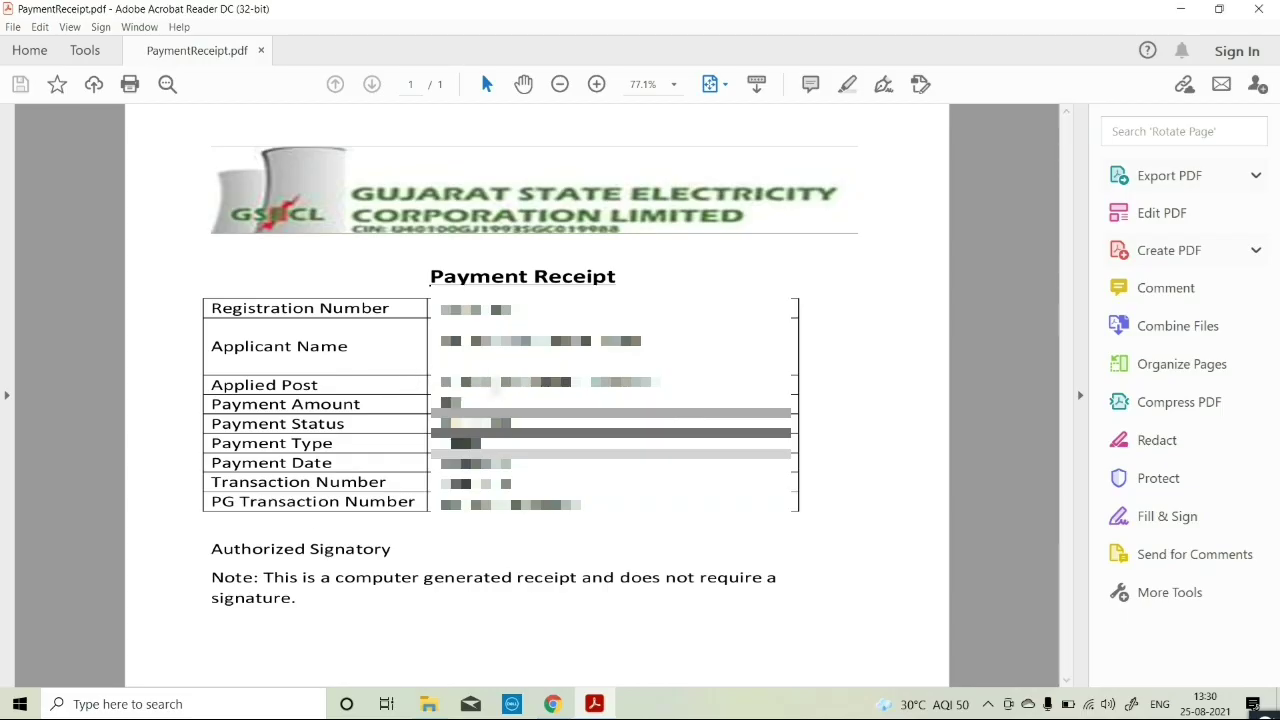
Review PaymentReceipt.pdf, then close Acrobat Reader and the Downloads folder.
{"action": "left_click_drag", "start_coordinate": [620, 277], "coordinate": [350, 298]}
{"action": "key", "text": "ctrl+a"}
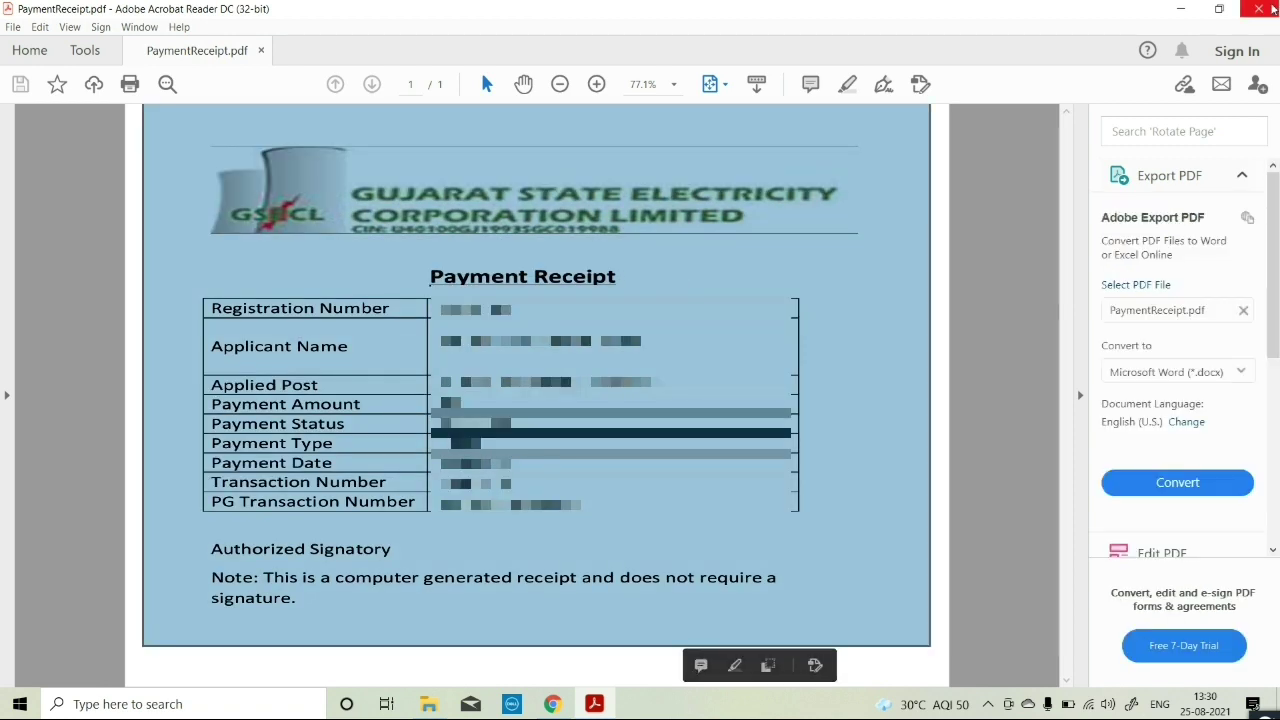
{"action": "left_click", "coordinate": [1272, 8]}
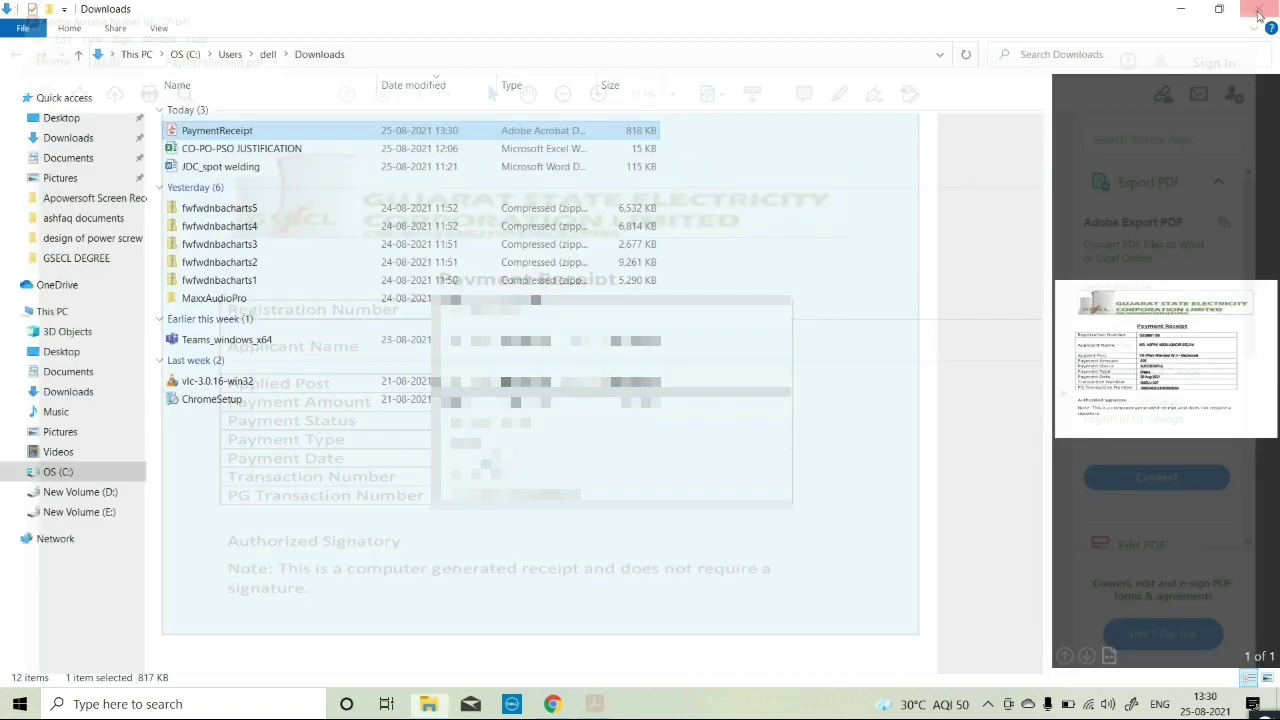
{"action": "left_click", "coordinate": [1262, 8]}
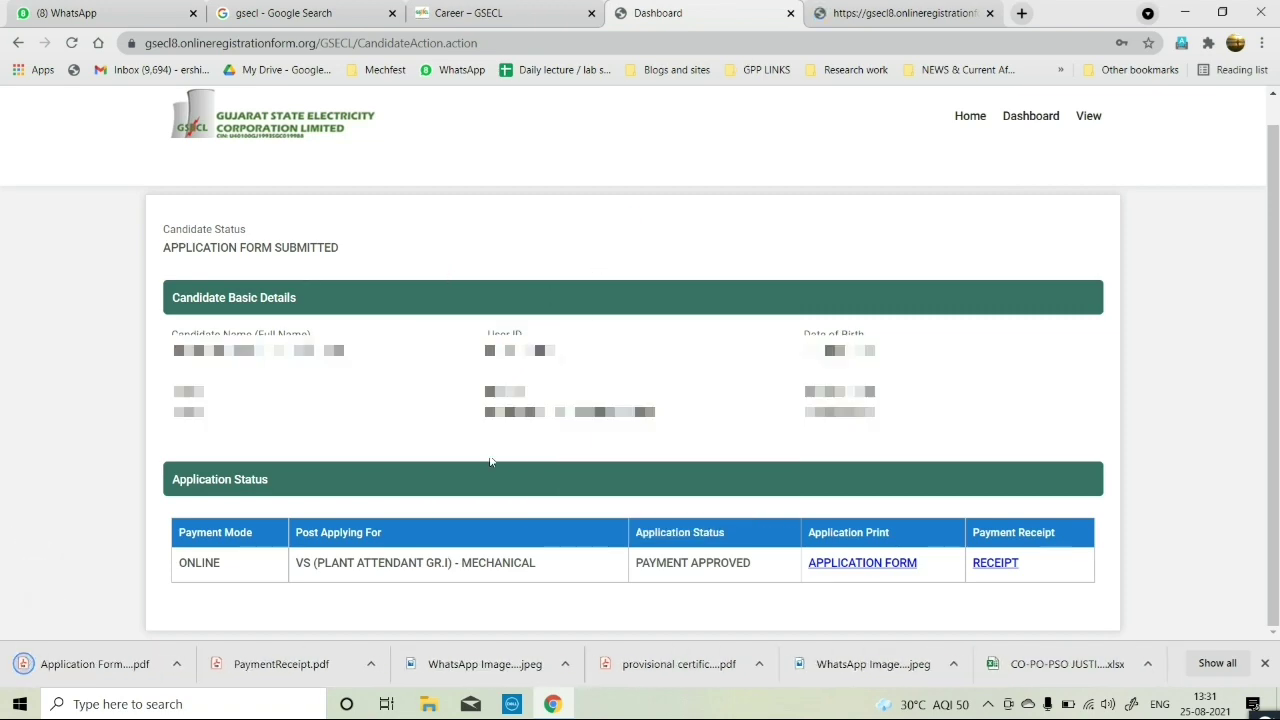
{"action": "left_click", "coordinate": [104, 668]}
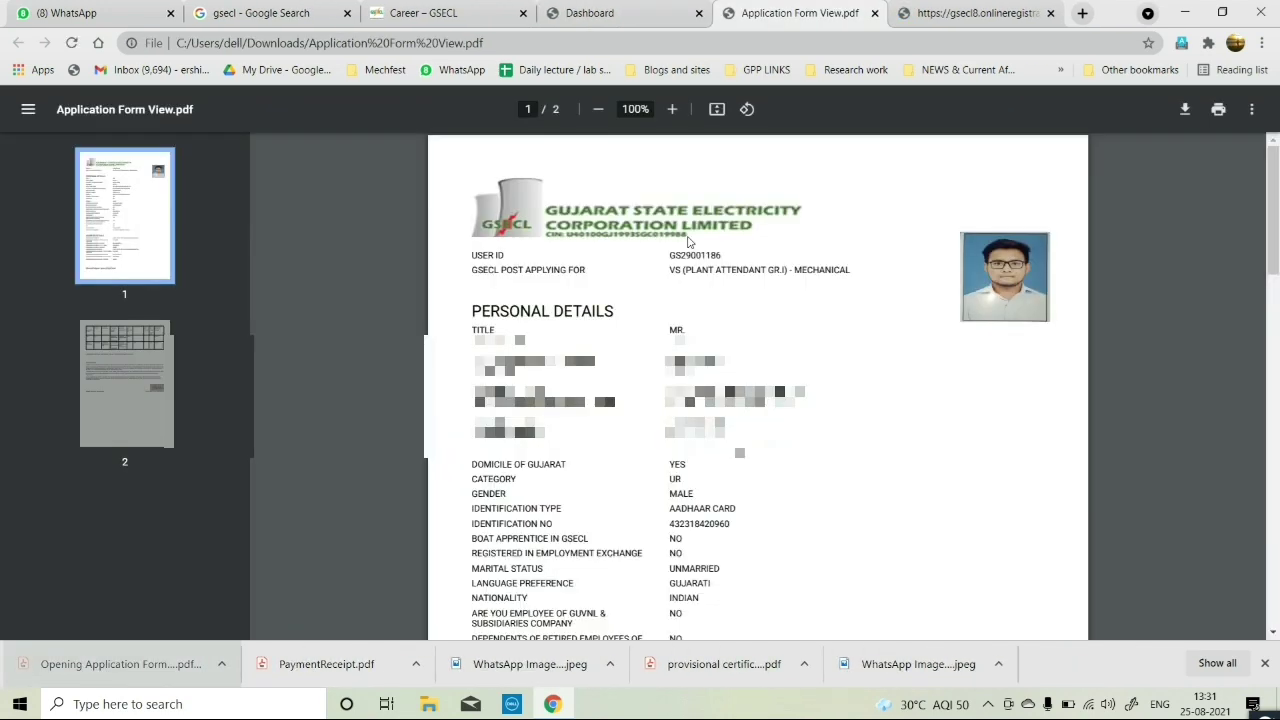
{"action": "scroll", "coordinate": [758, 385], "scroll_direction": "down", "scroll_amount": 13}
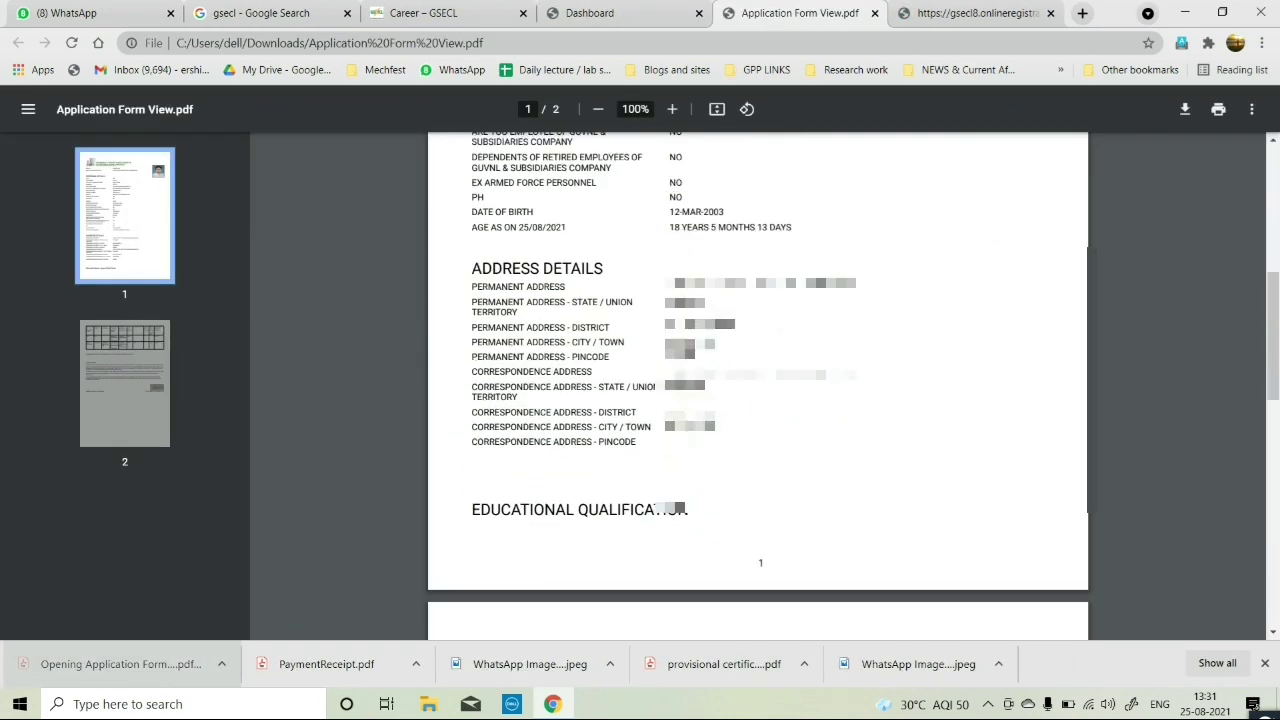
{"action": "scroll", "coordinate": [777, 311], "scroll_direction": "down", "scroll_amount": 3}
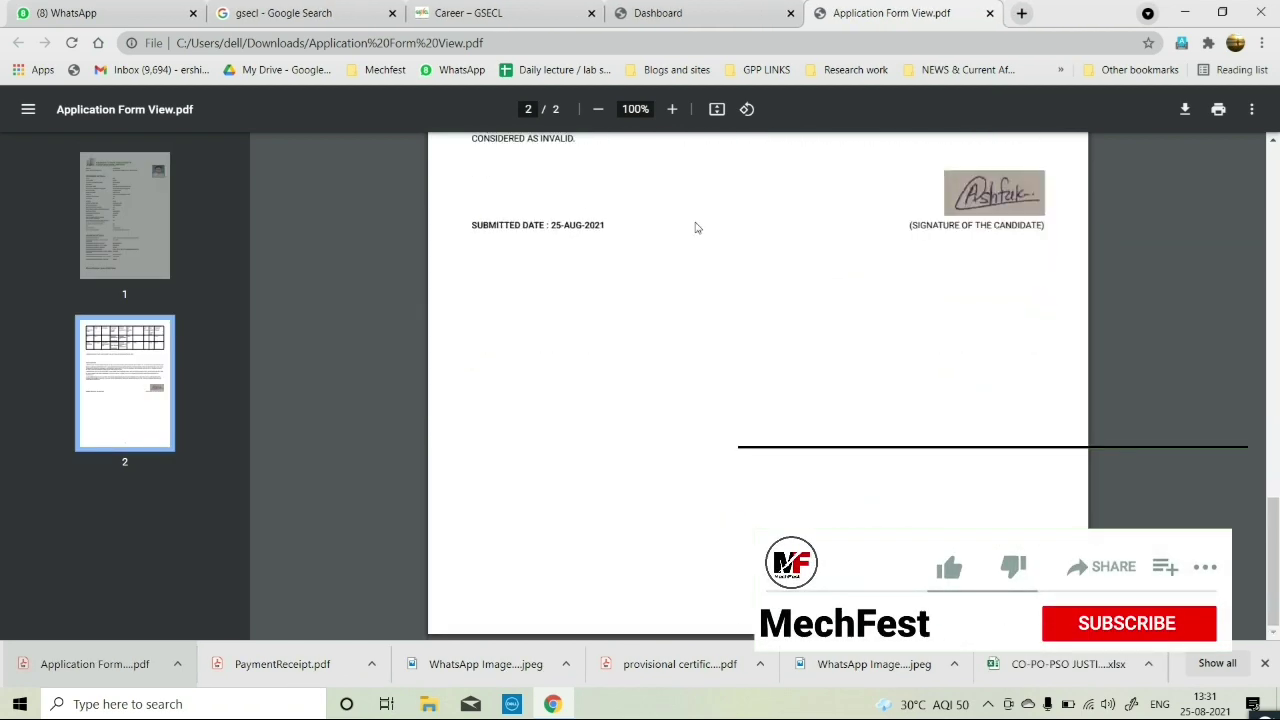
{"action": "left_click", "coordinate": [989, 13]}
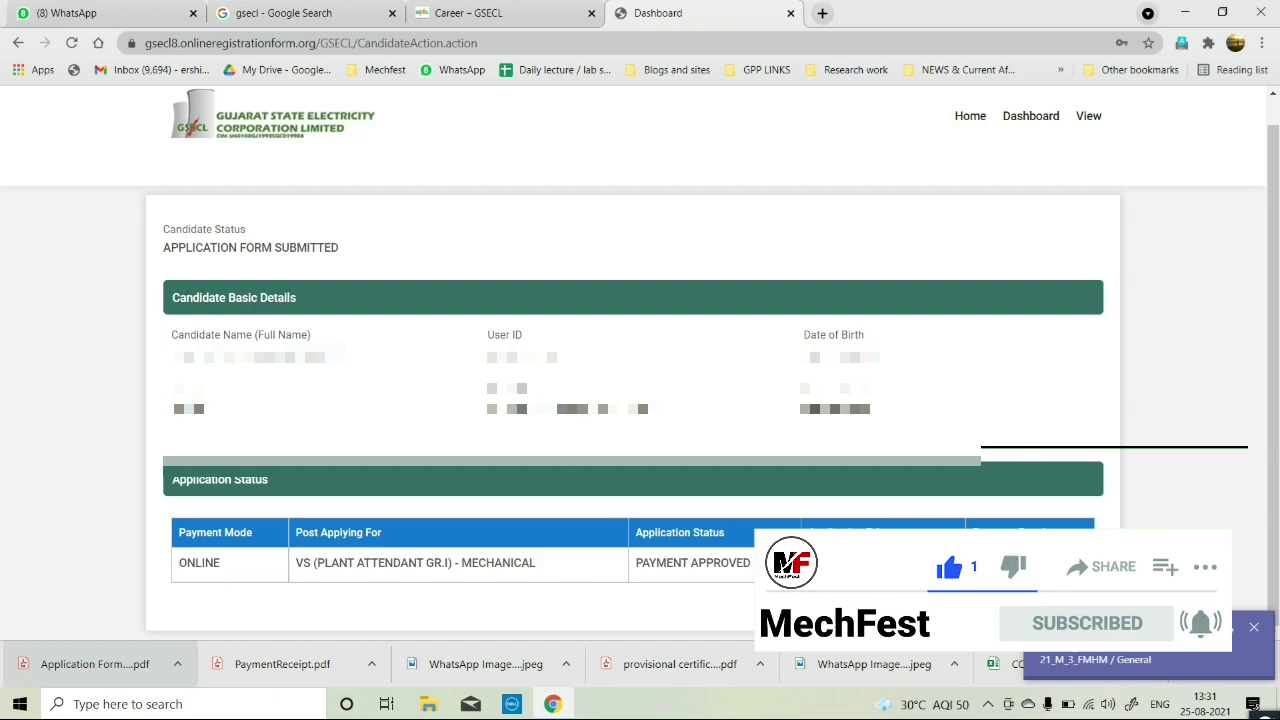